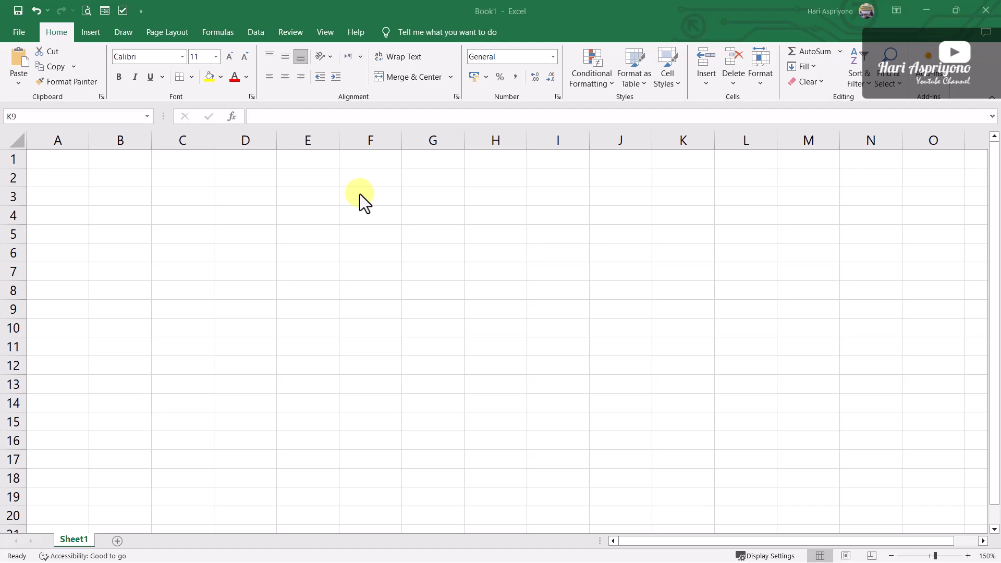
Enter the headers "No.", "Nama Karyawan" and "Tanggal Lahir" in cells A3 to C3
click(64, 194)
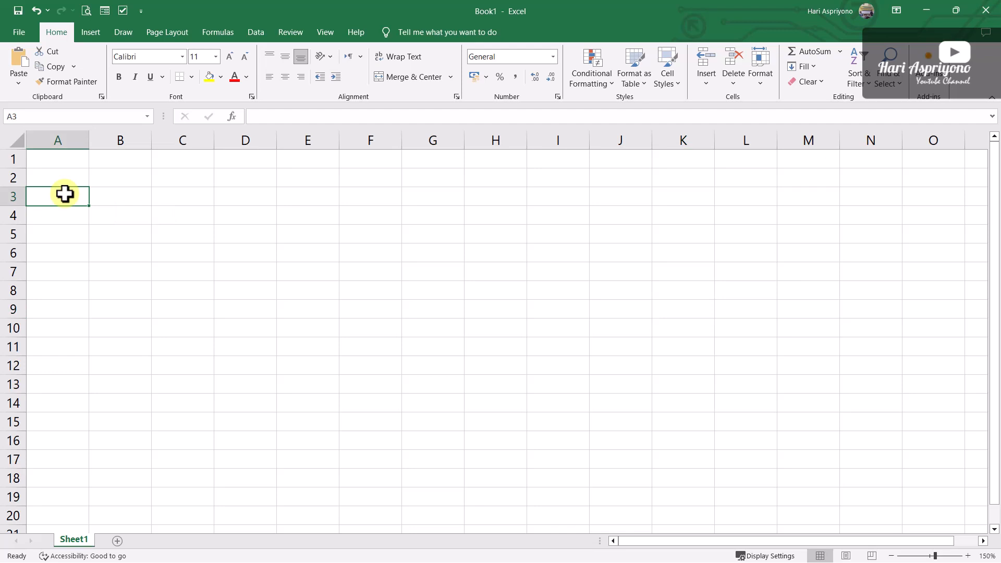
text(No)
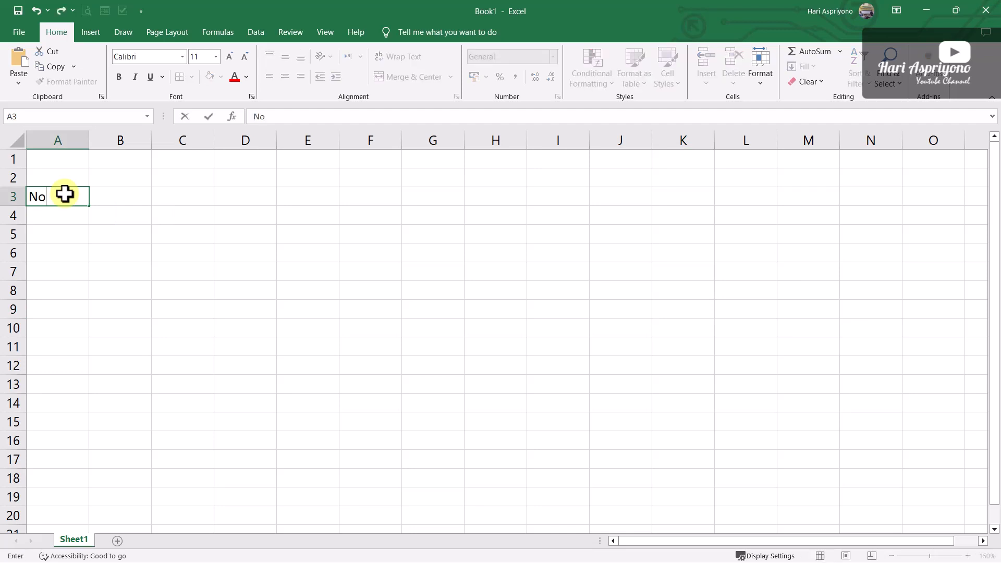
text(.)
key(Tab)
text(N)
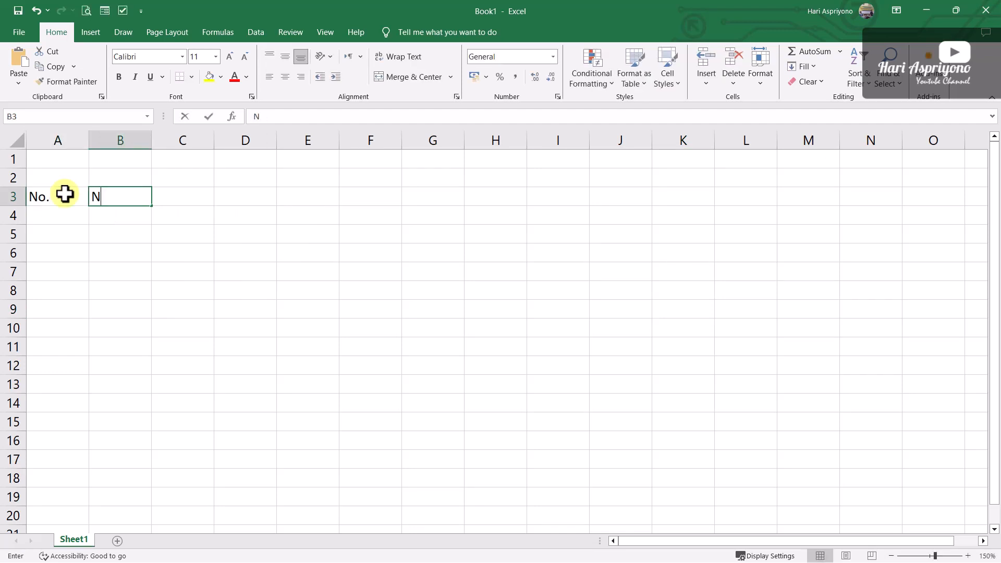
text(ama Karyawan)
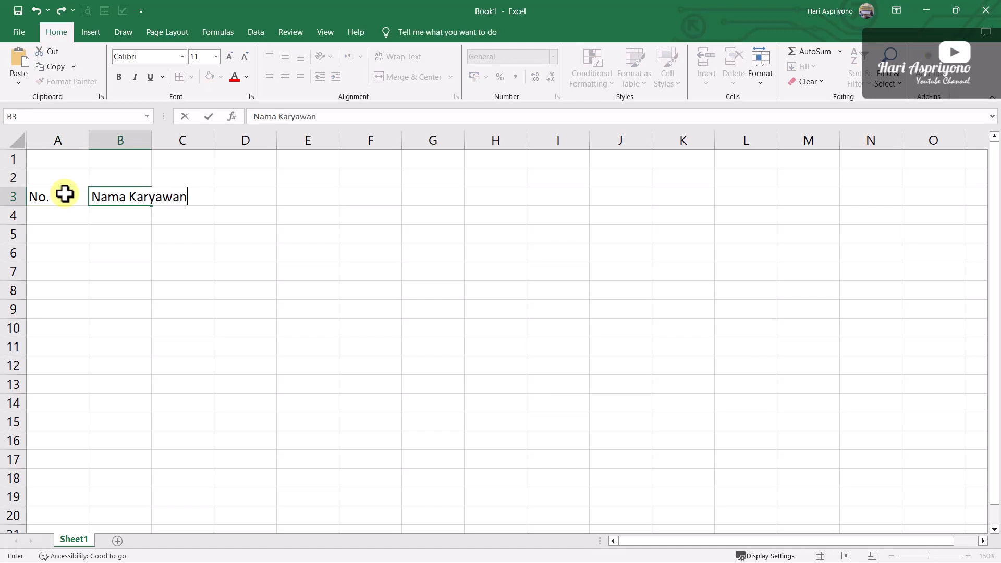
key(Tab)
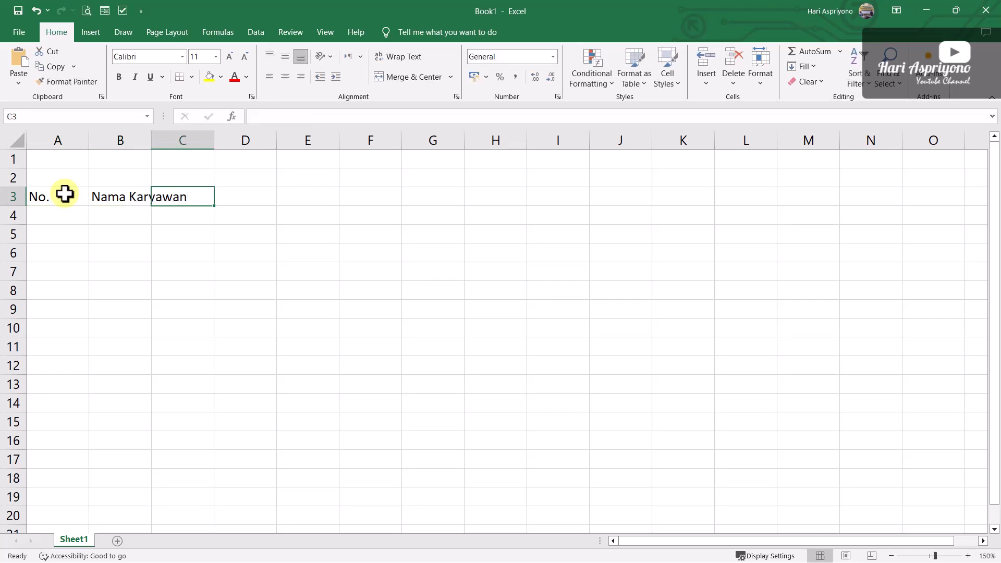
text(Tanggal Lahir)
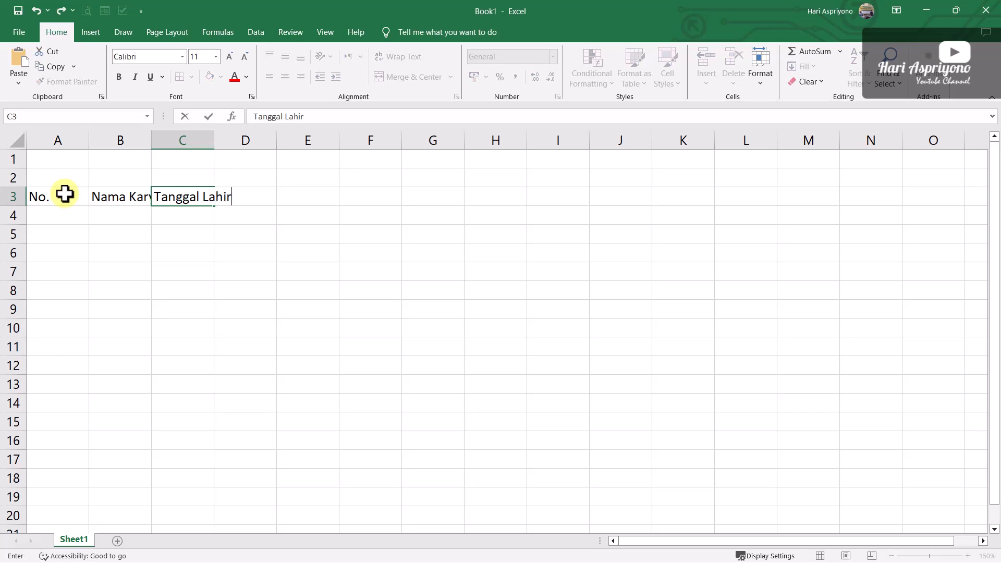
key(Tab)
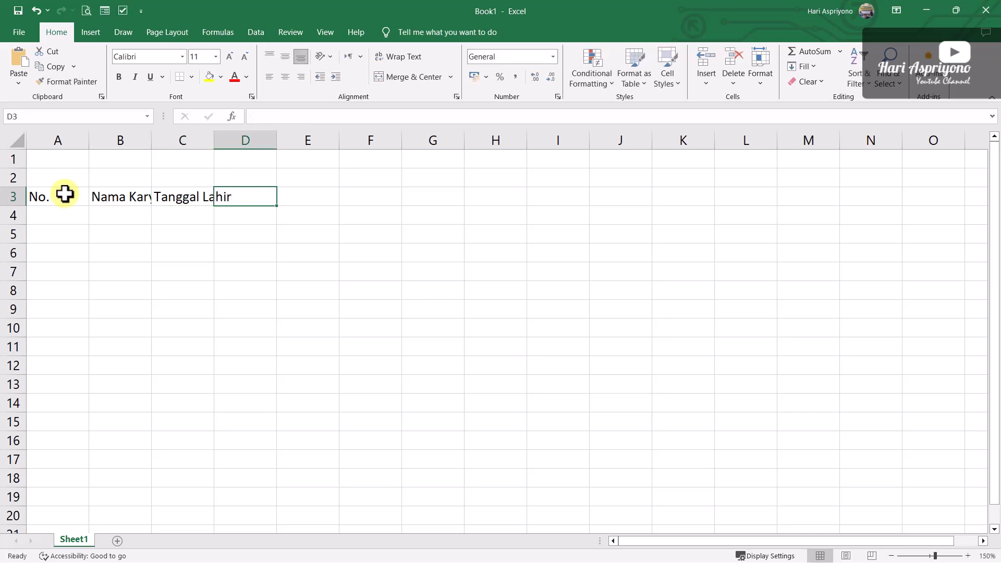
Enter the headers "Tanggal Mulai Bekerja", "Umur" and "Masa Kerja" in cells D3 to F3
text(Tangga)
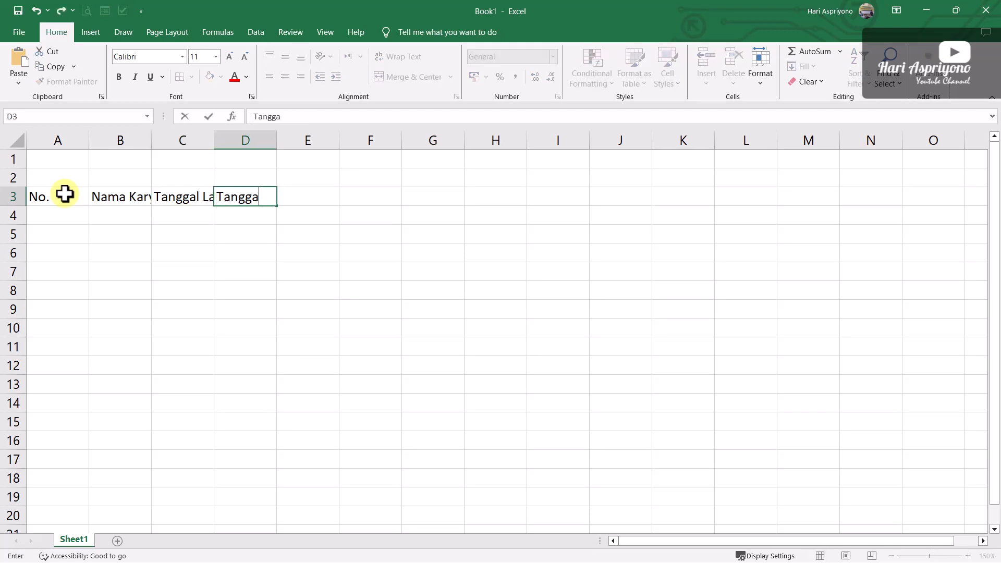
text(l Mulai Bekerja)
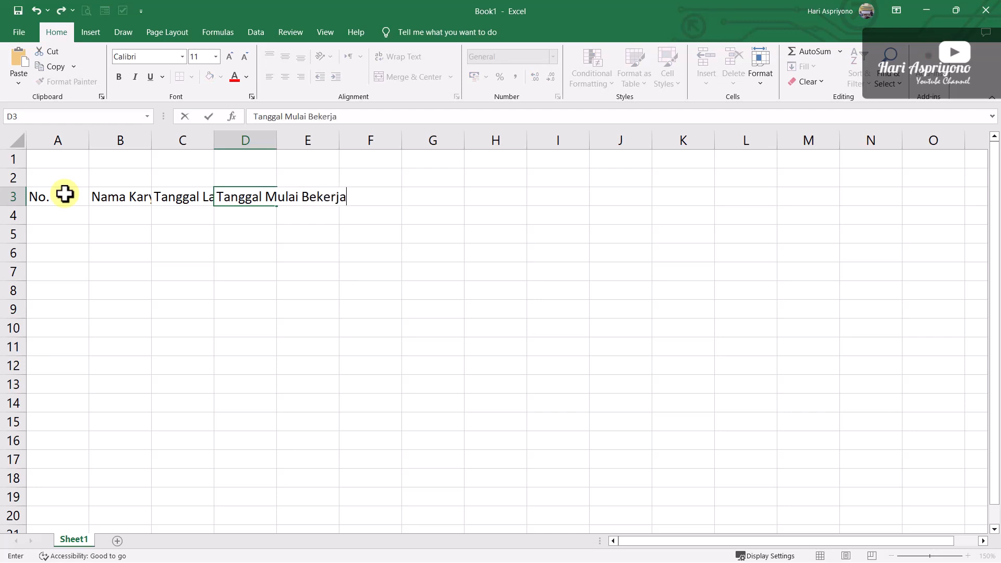
key(Tab)
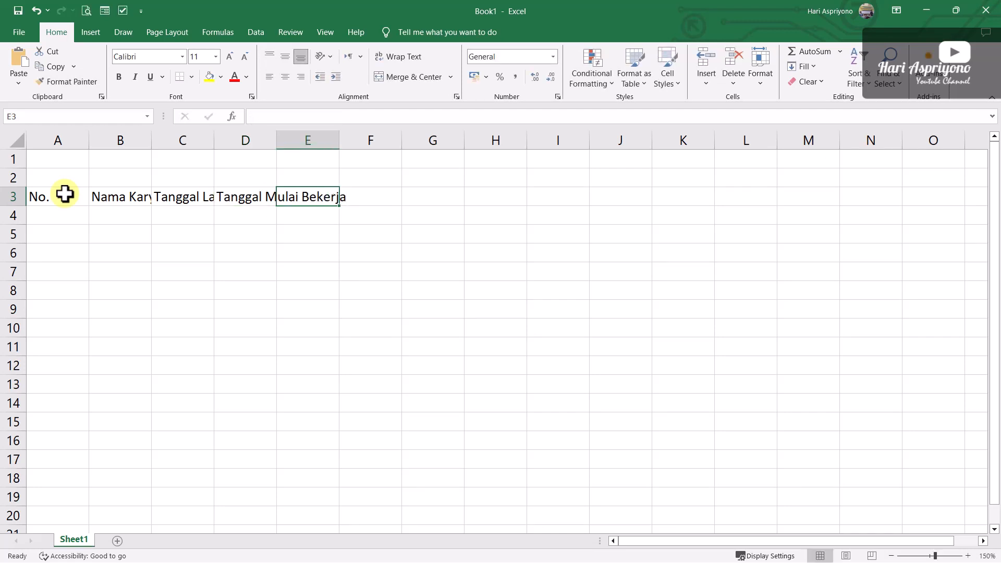
text(Umur)
key(Tab)
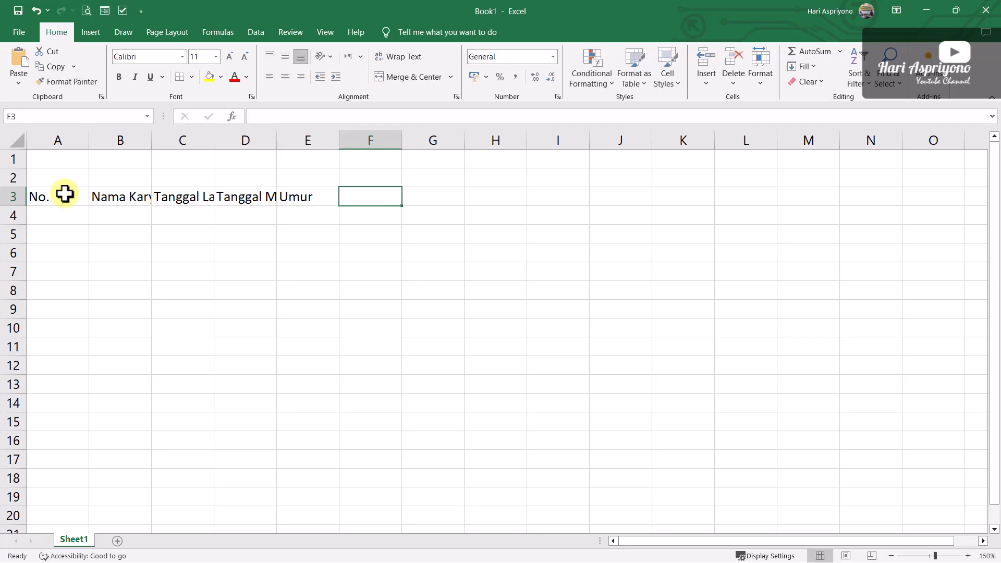
text(Masa Kerja)
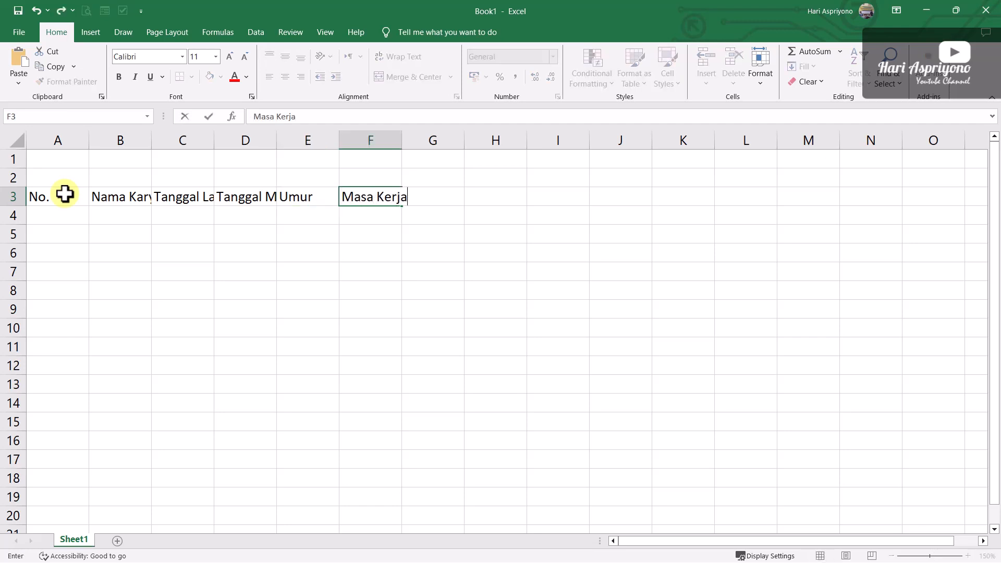
key(Tab)
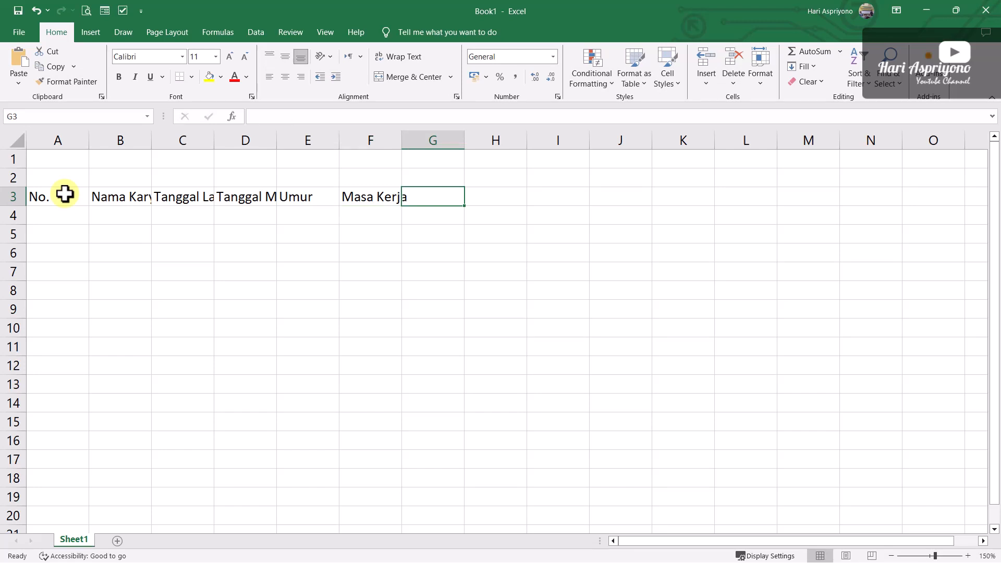
Enter the headers "Tanggal Pensiun" and "Sisa Waktu Hingga Pensiun" in cells G3 and H3
text(Tanggal )
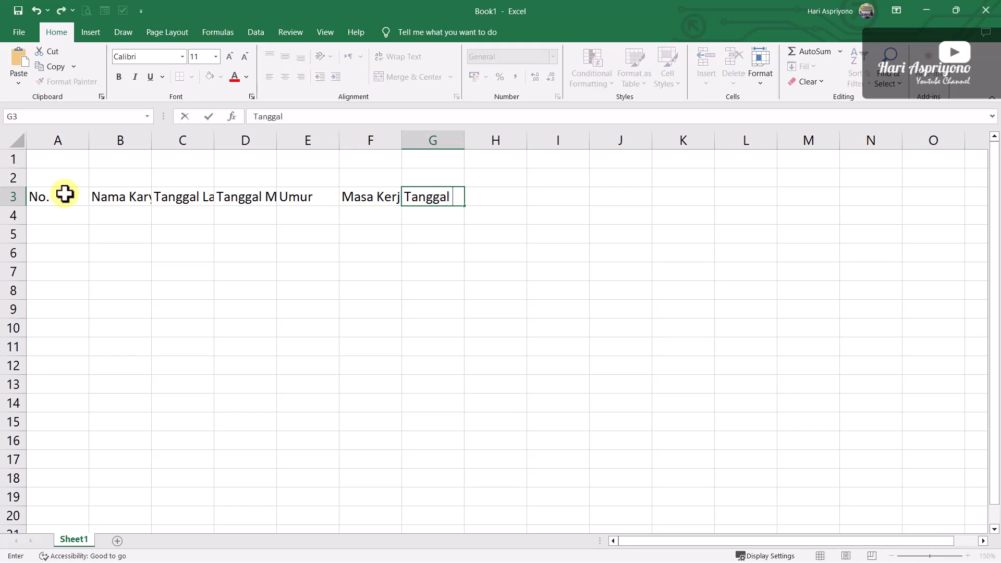
text(Pensiun)
key(Tab)
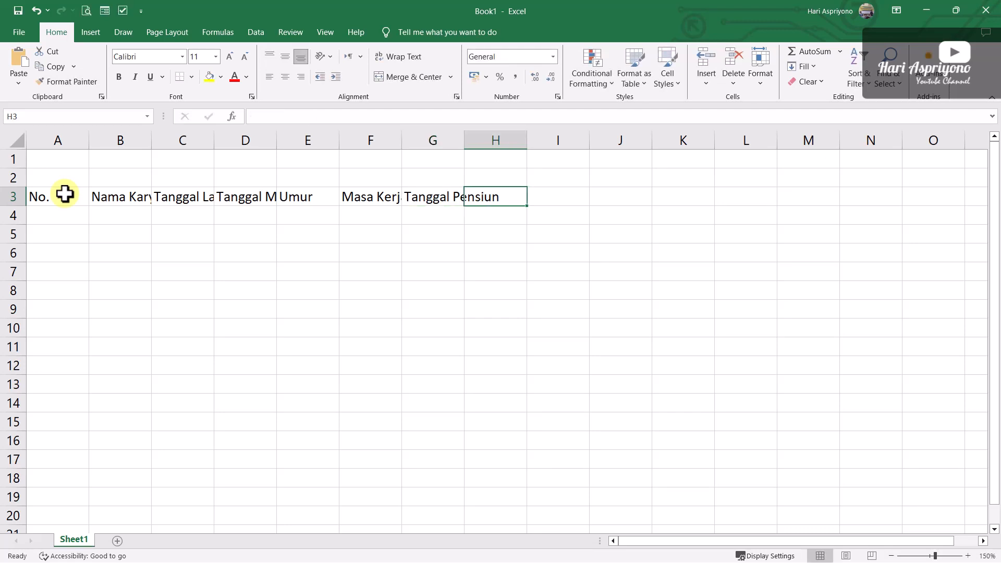
text(Sisa )
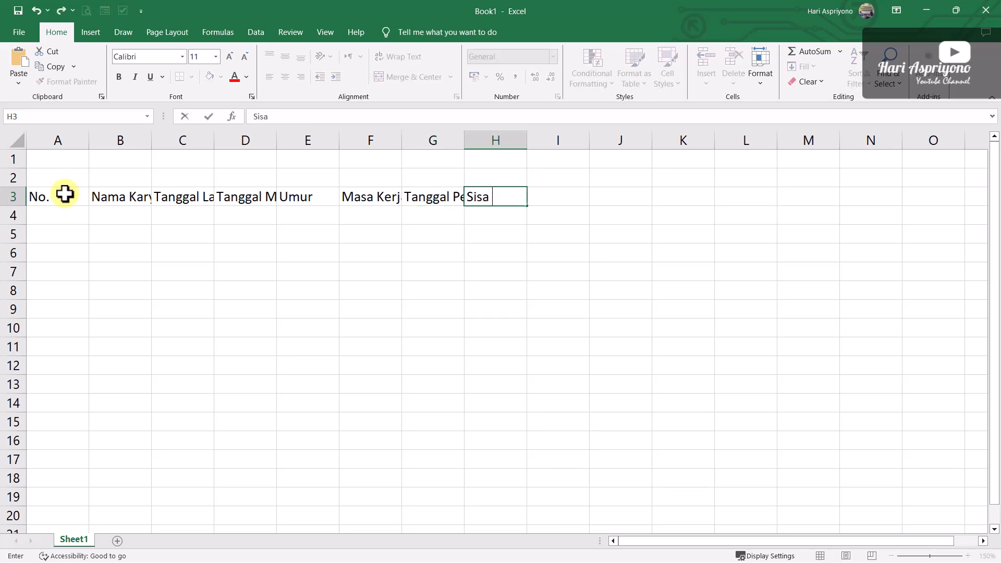
text(Waktu Hin)
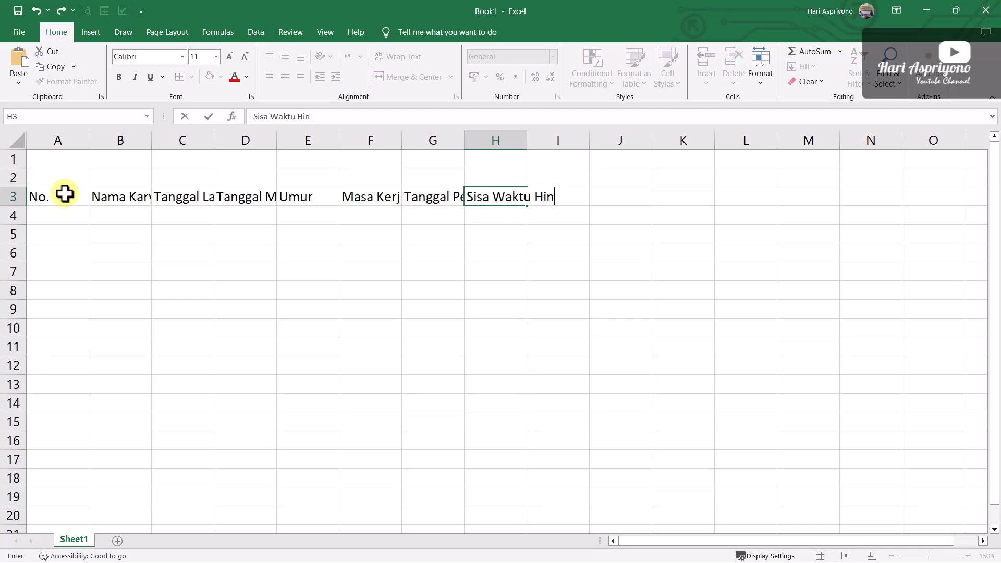
text(gga Pensiun)
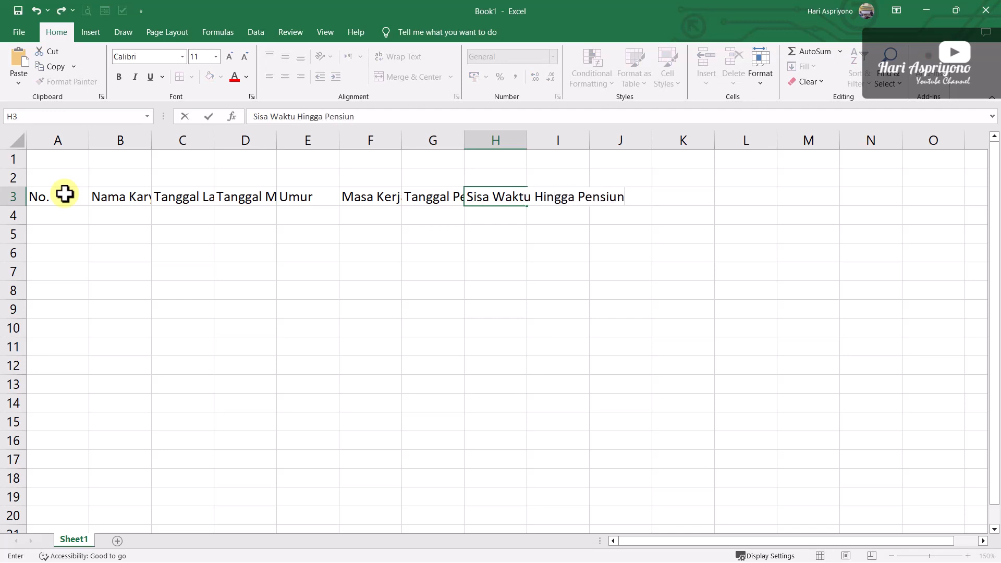
key(Return)
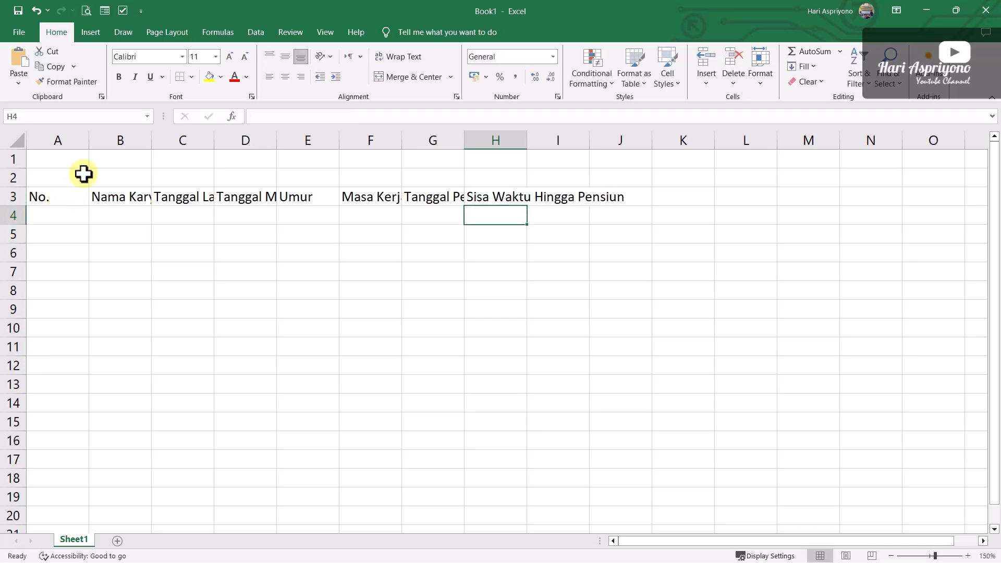
Narrow column A and widen columns B, C, D, F, G and H to fit their headers
drag(89, 145, 66, 151)
drag(129, 140, 184, 141)
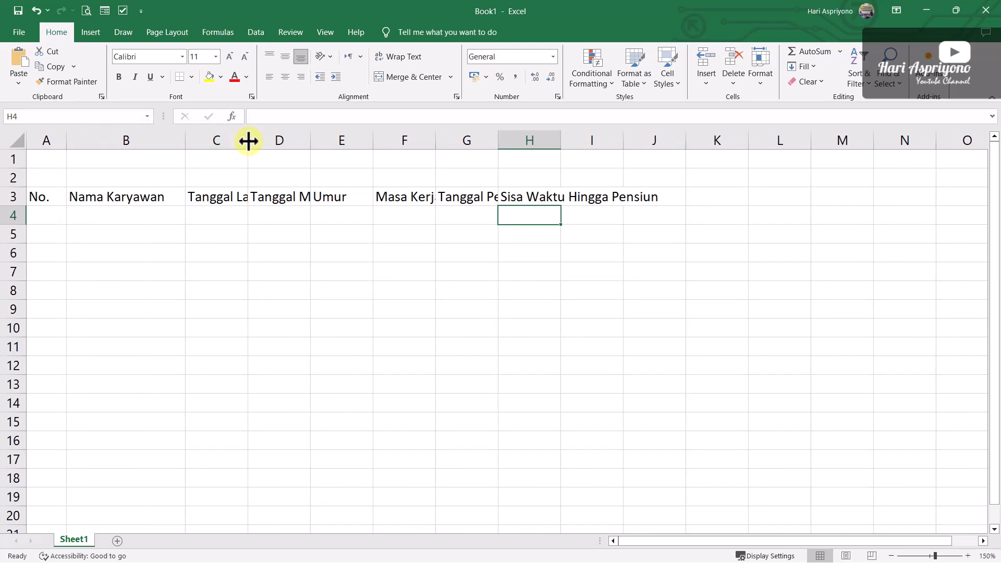
drag(248, 140, 295, 144)
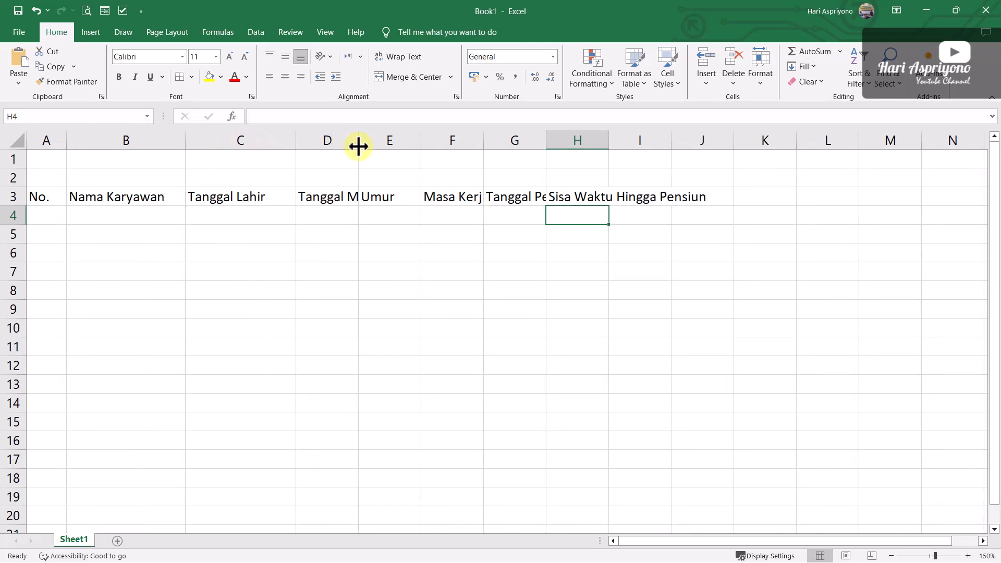
drag(357, 145, 441, 141)
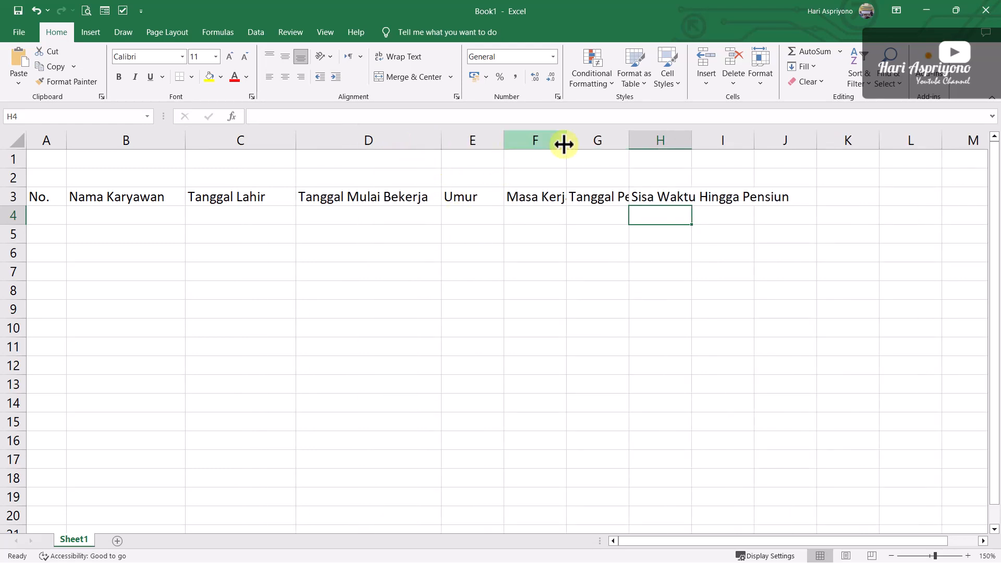
drag(567, 143, 596, 142)
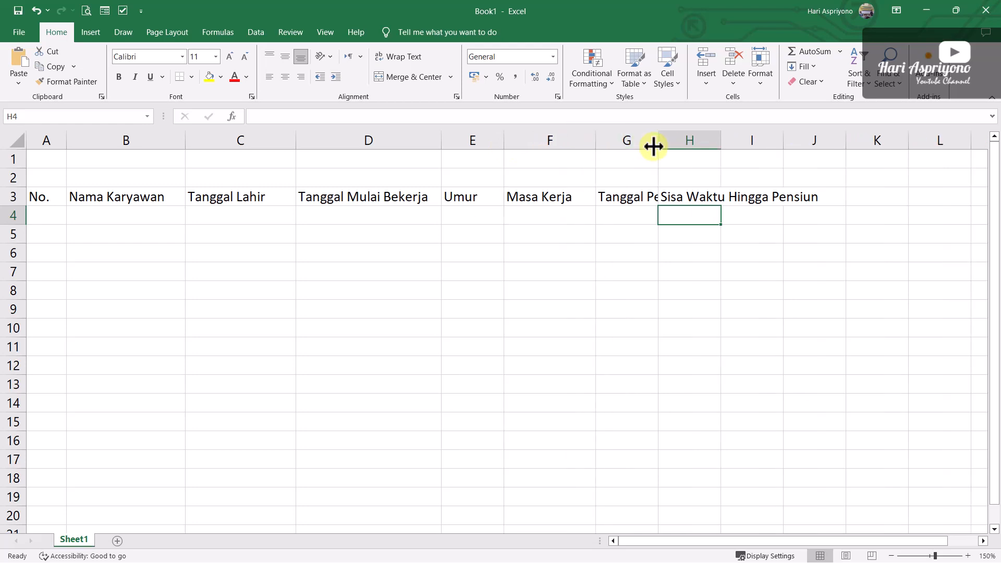
drag(658, 145, 699, 139)
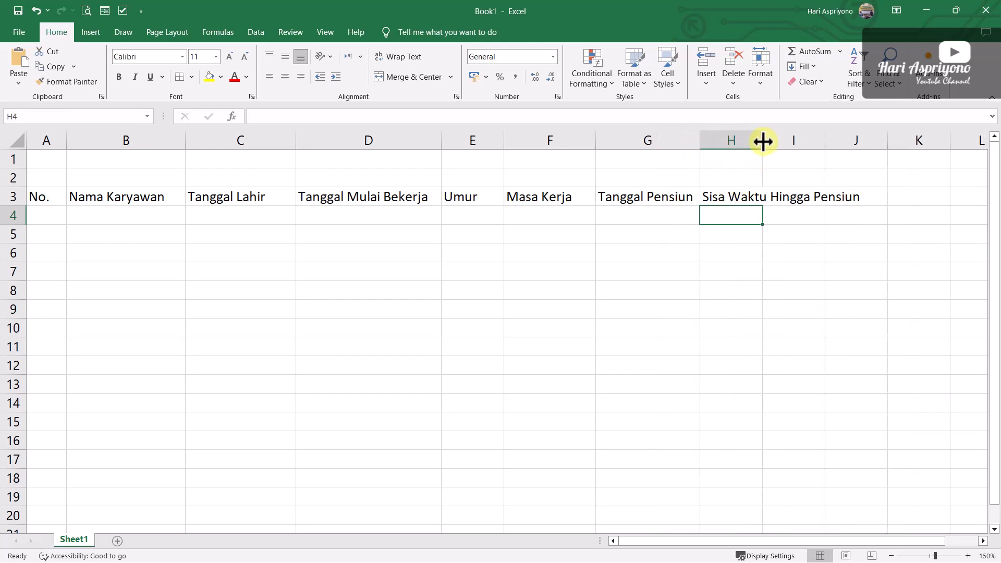
drag(762, 141, 872, 154)
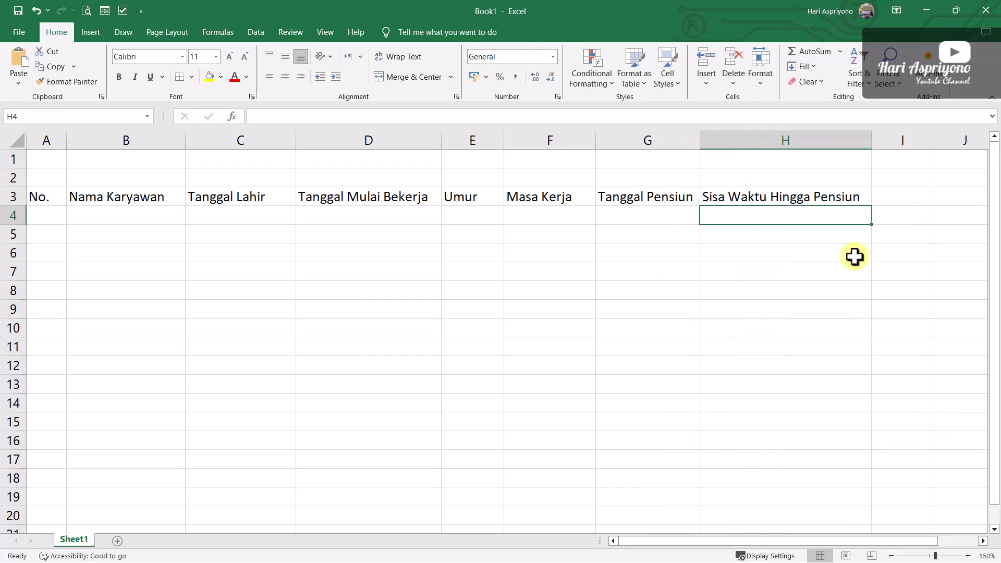
Number cells A4 to A8 from 1 to 5 as a series and centre the numbers horizontally
click(48, 217)
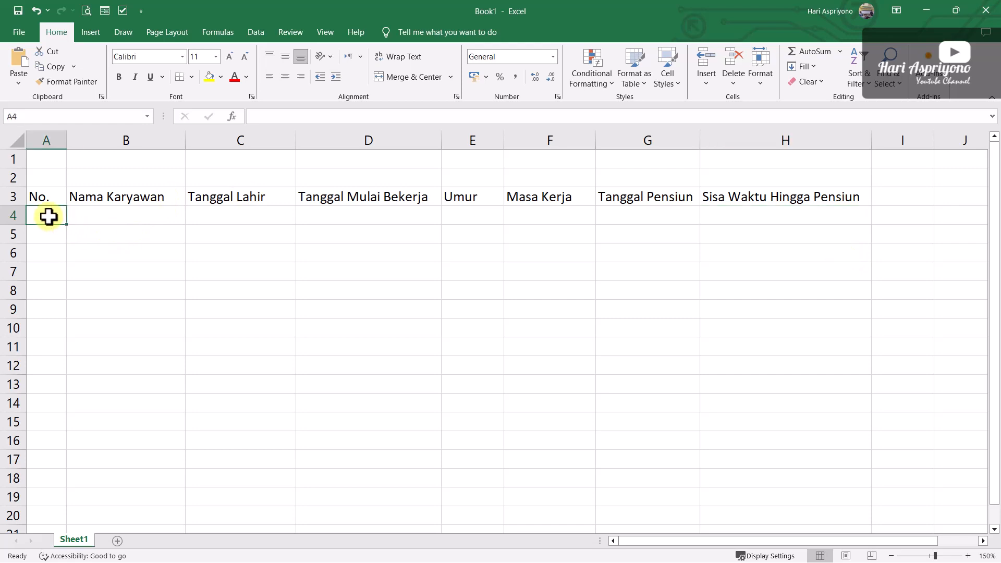
text(1)
drag(69, 224, 72, 301)
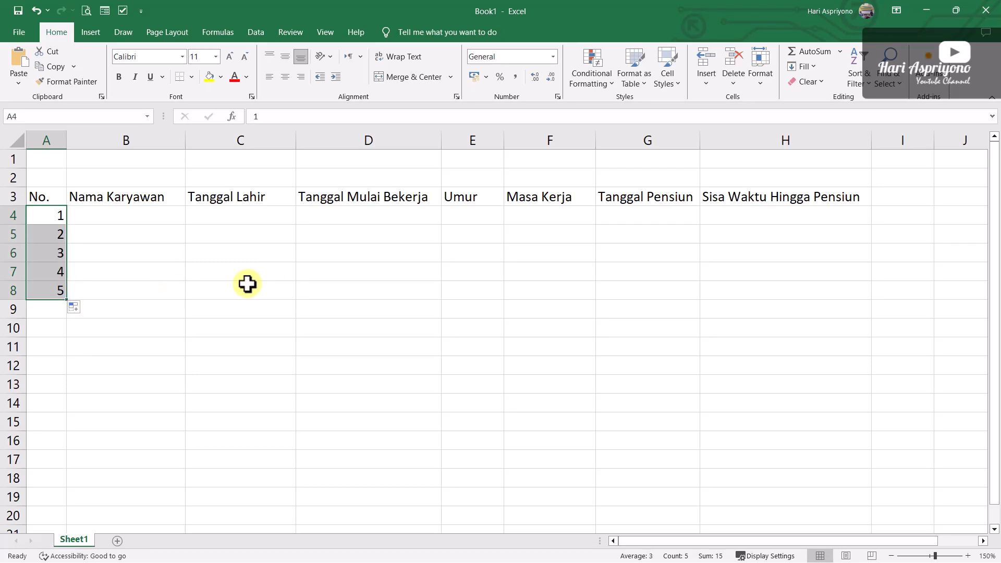
click(285, 77)
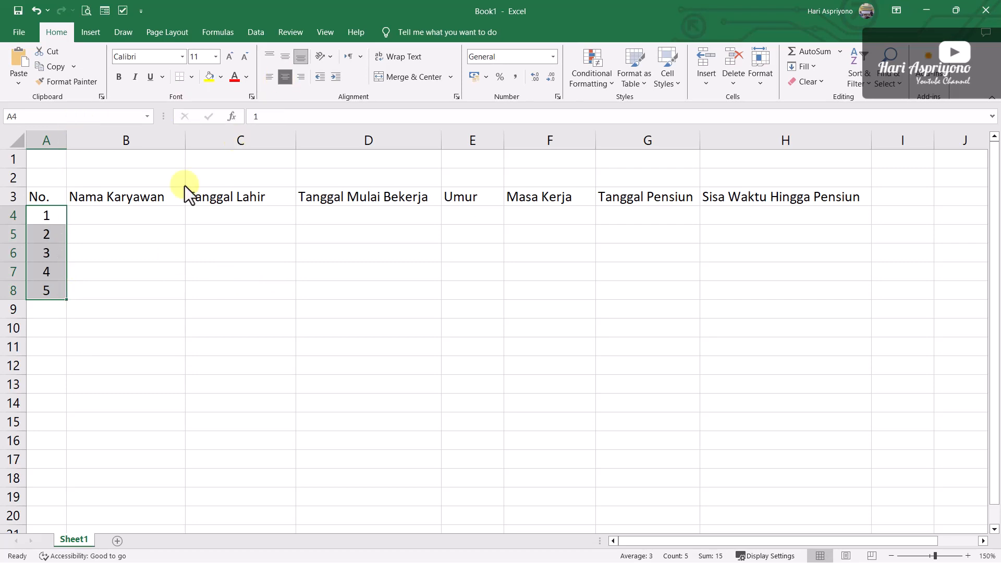
Enter the full names of the first three employees in cells B4 to B6
click(129, 218)
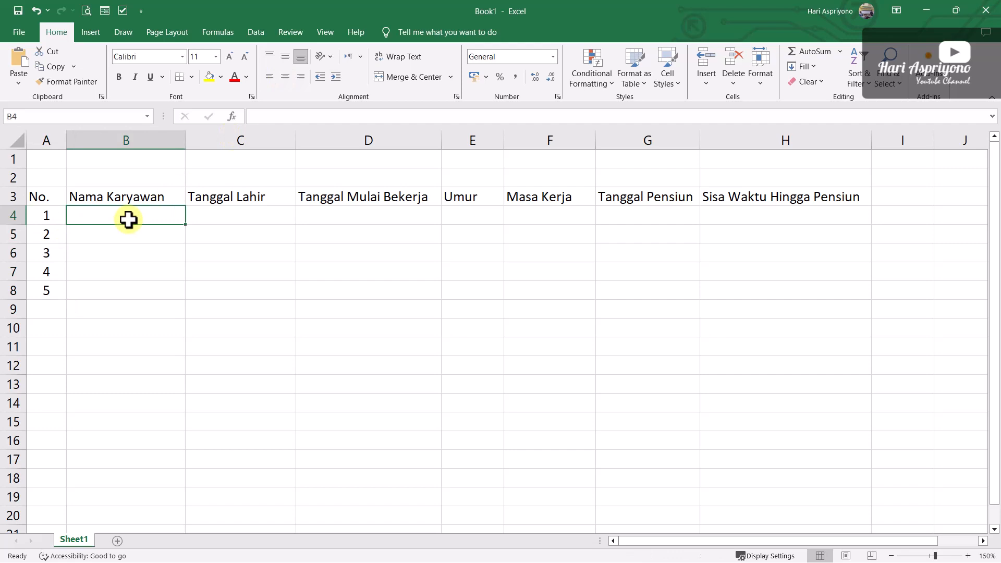
text(Alexa)
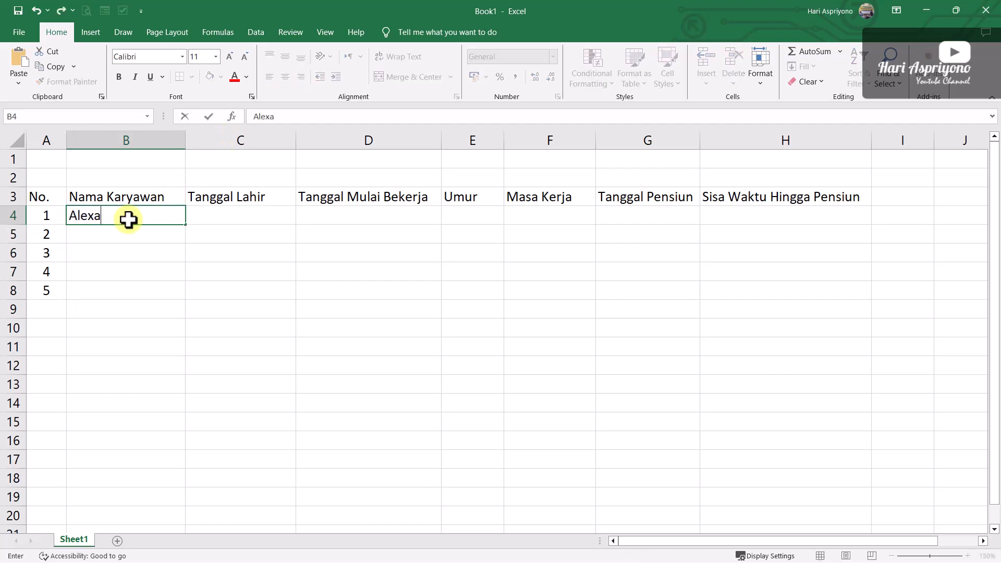
text(nder Paijo)
key(Return)
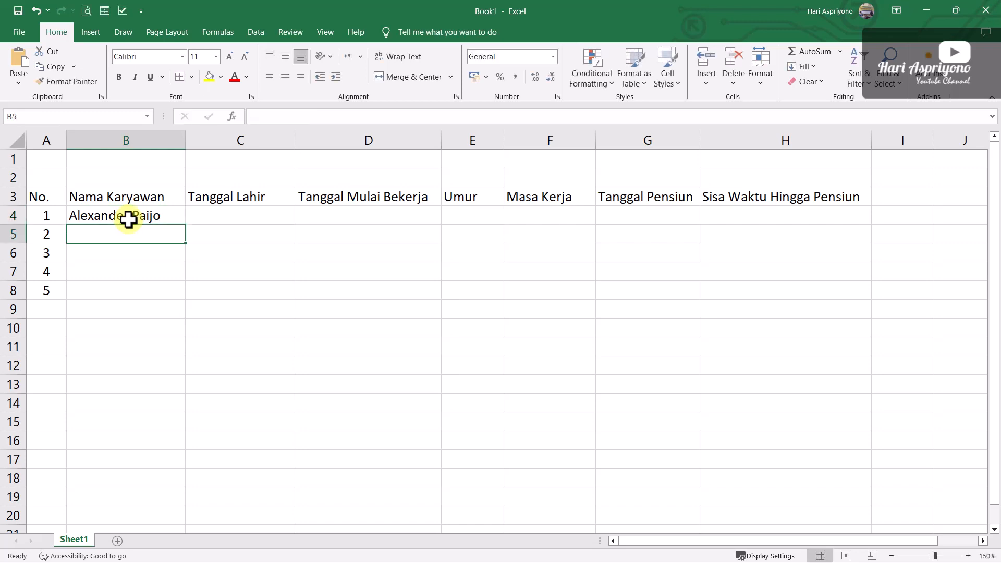
text(Angling D)
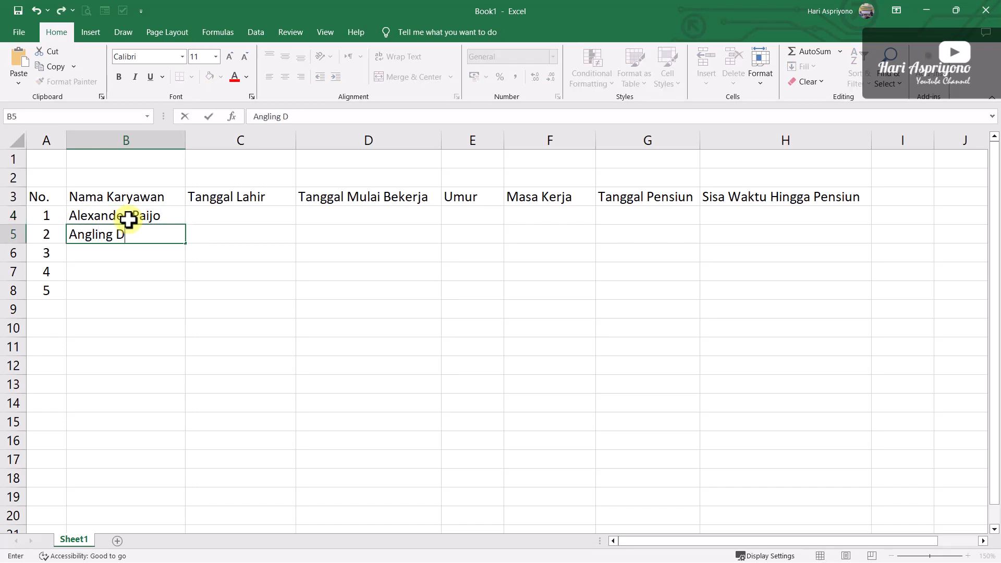
text(arma)
key(Return)
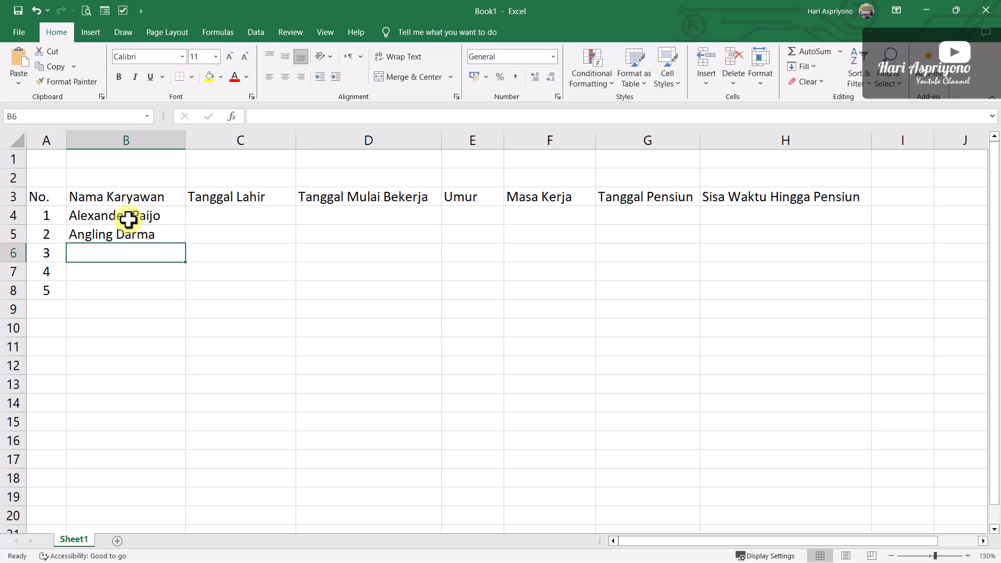
text(Wiro Sable)
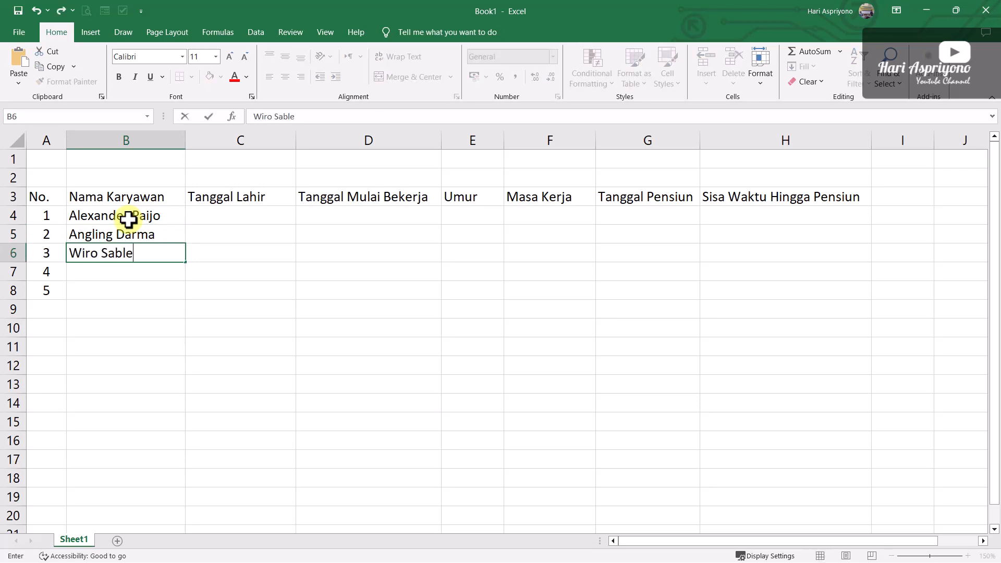
text(ng)
key(Return)
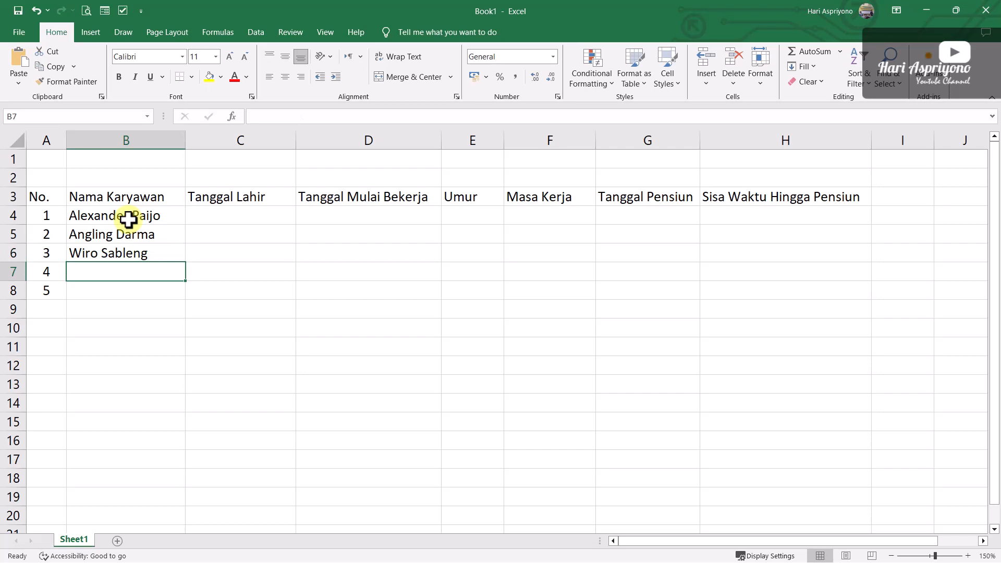
Enter the full names of the fourth and fifth employees in cells B7 and B8
text(Dad)
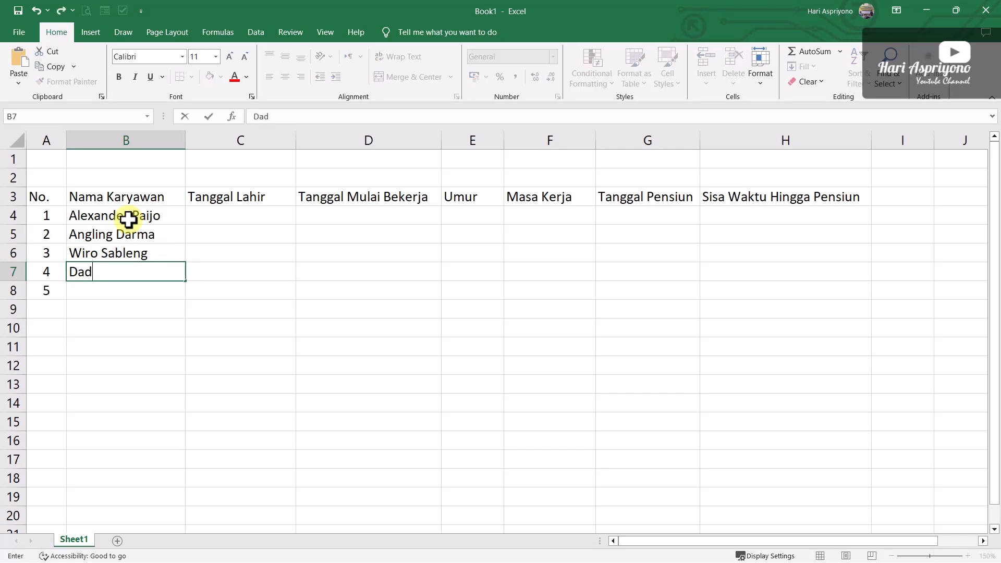
text(ung Awuk)
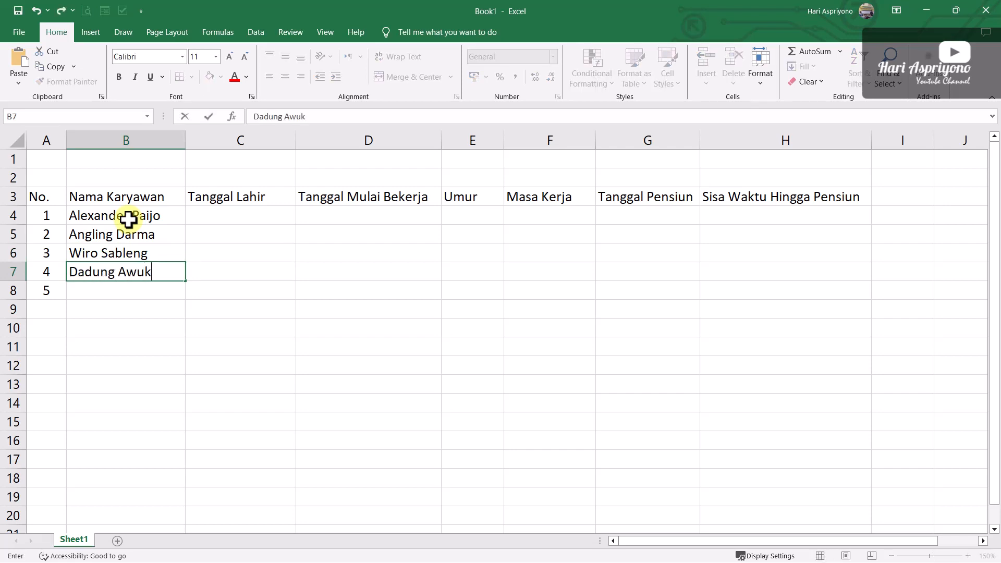
key(Return)
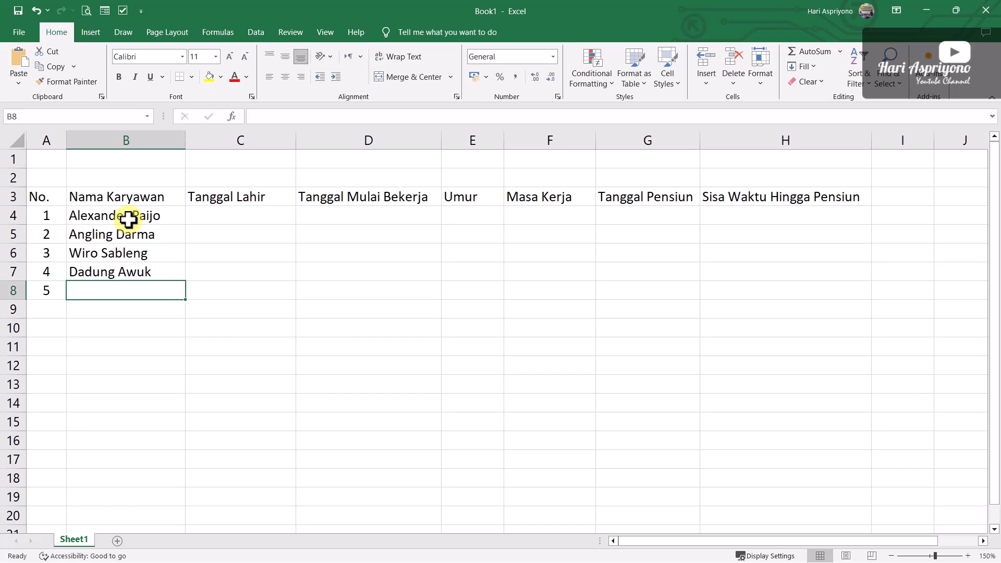
text(Ar)
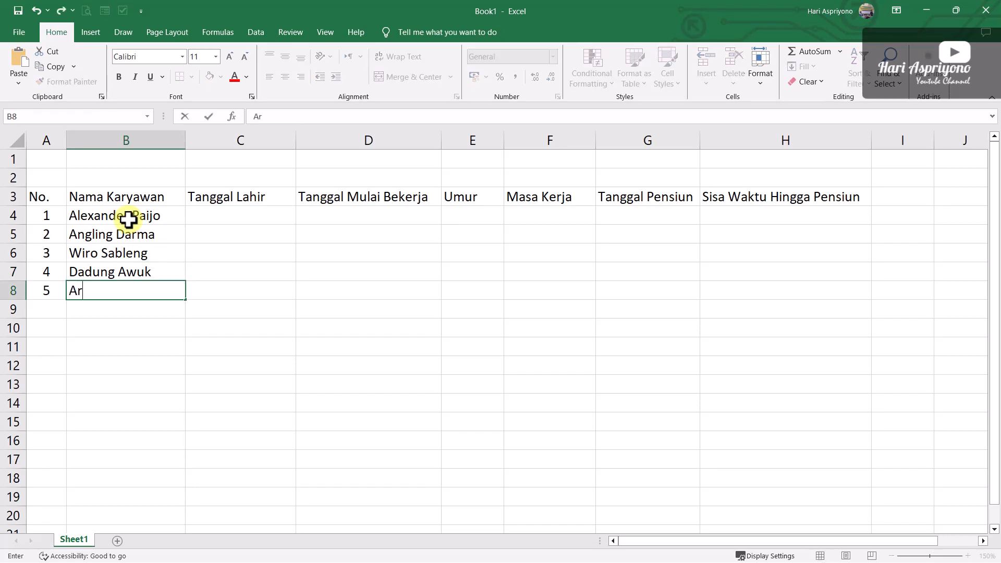
text(ya Kamandau)
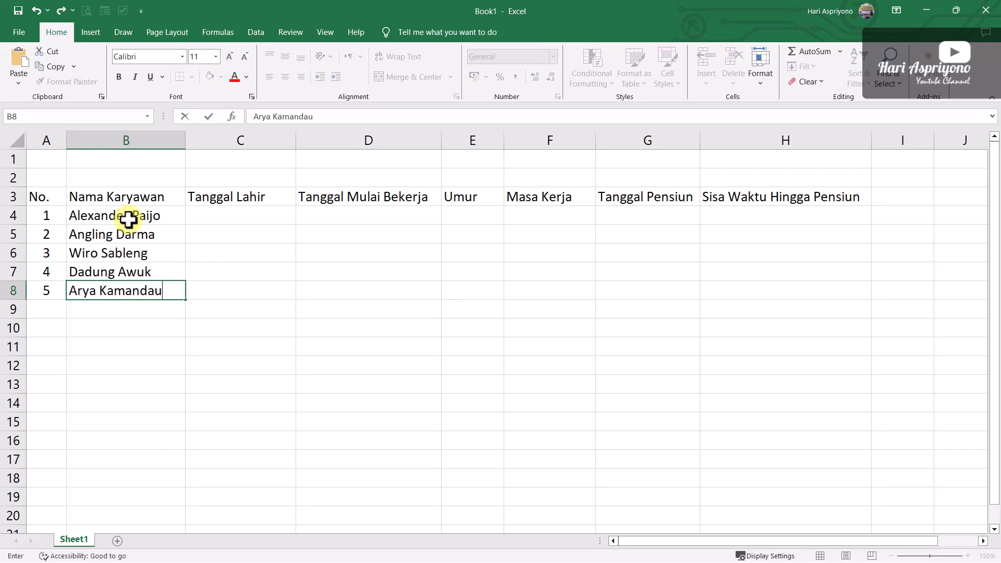
key(BackSpace)
text(anu)
key(Tab)
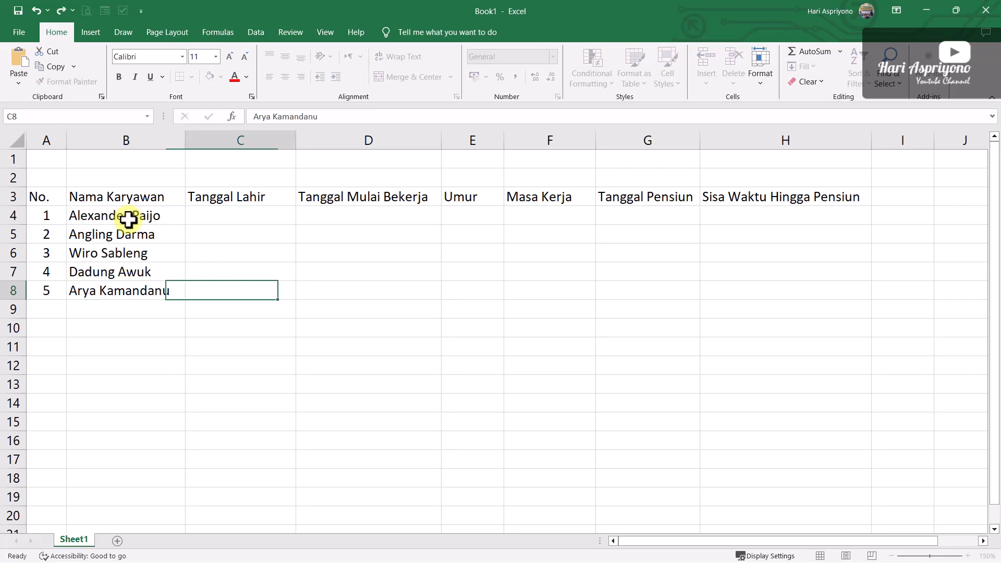
Enter the first employee's date of birth in cell C4 in day/month/year order
key(Up)
key(Up)
key(Up)
key(Up)
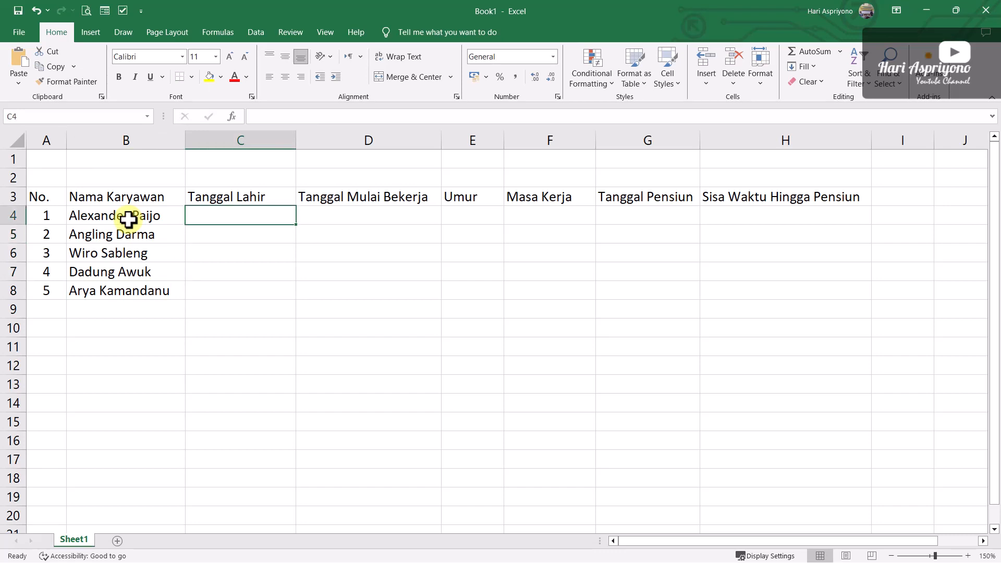
text(8)
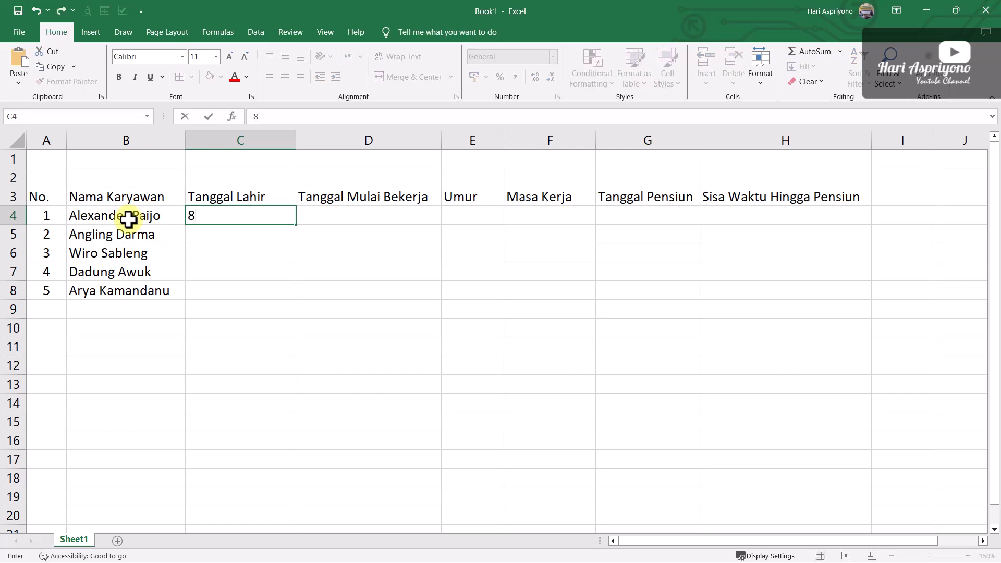
text(/6/1980)
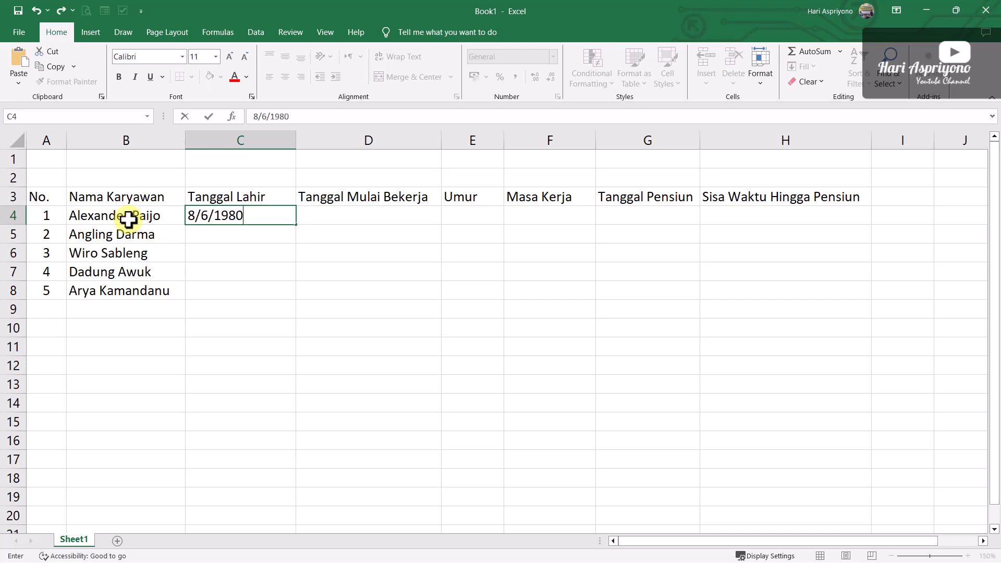
key(Return)
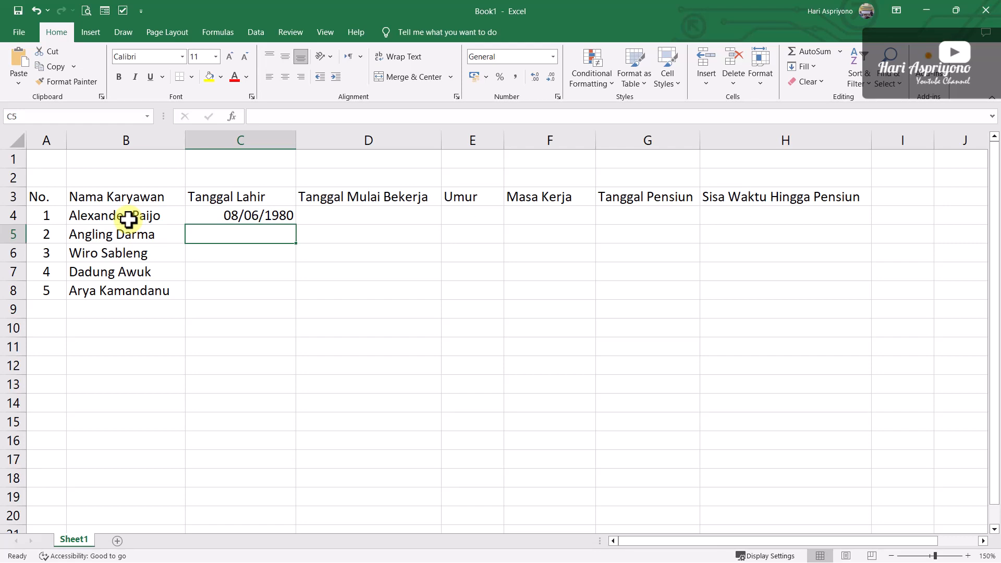
Enter the second employee's date of birth in cell C5
text(19/)
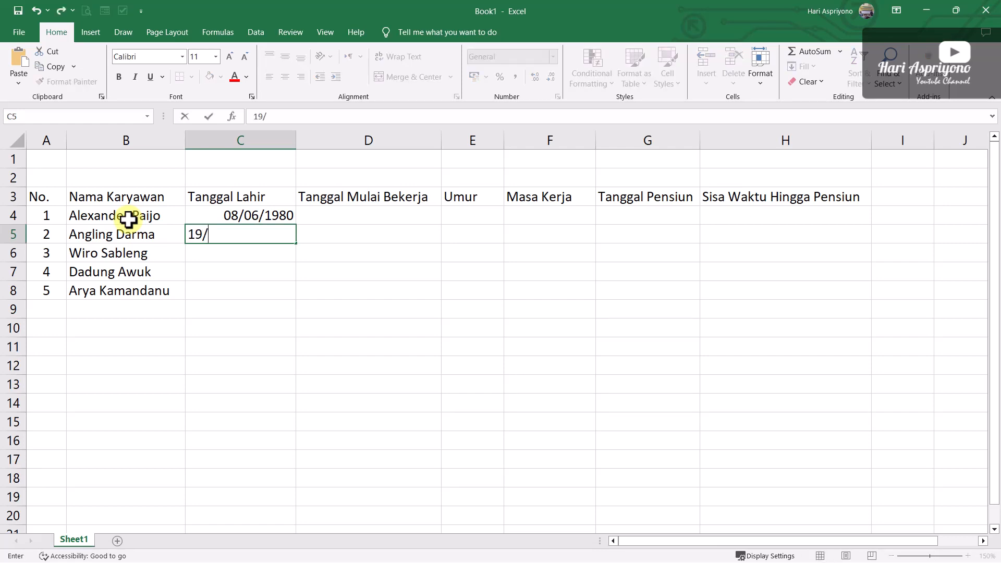
text(04/1985)
key(Return)
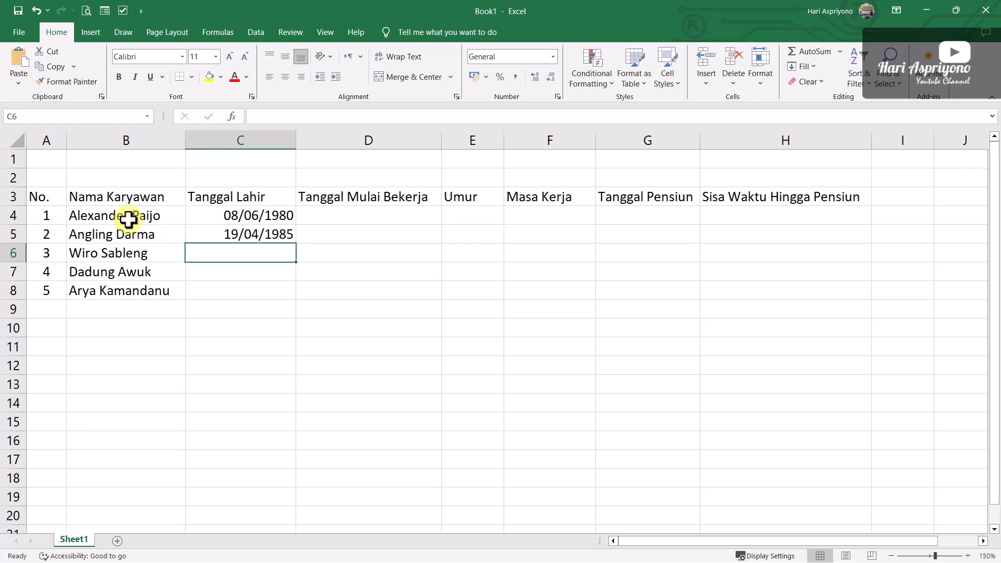
Enter the third employee's date of birth in cell C6
text(20)
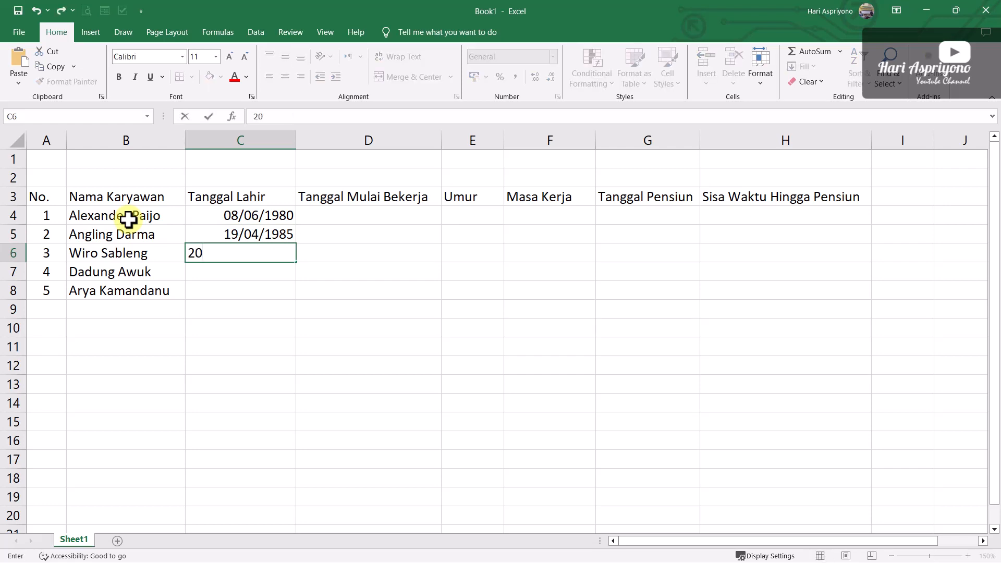
text(/03/1)
text(99)
text(2)
key(Return)
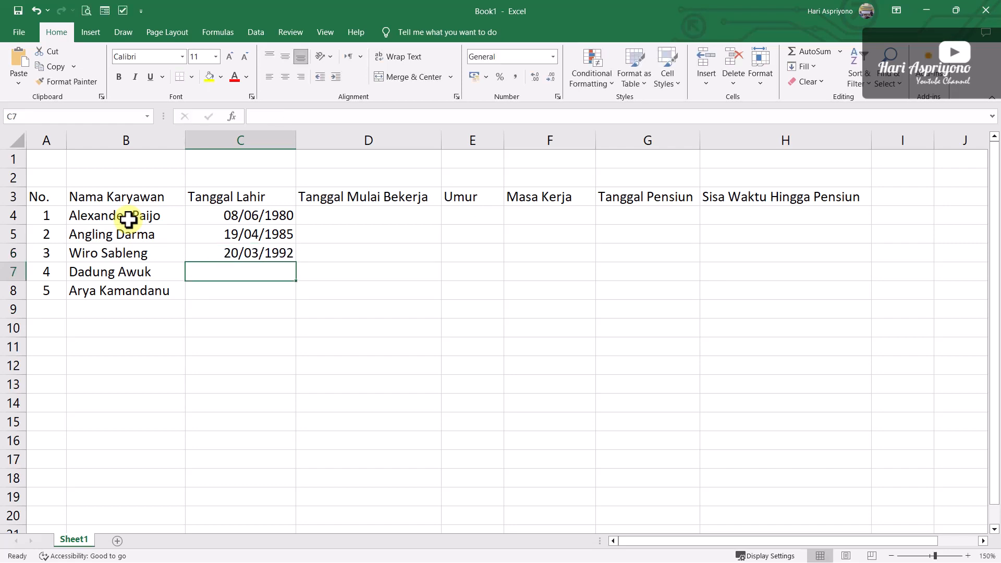
Enter the dates of birth of the fourth and fifth employees in cells C7 and C8
text(15/)
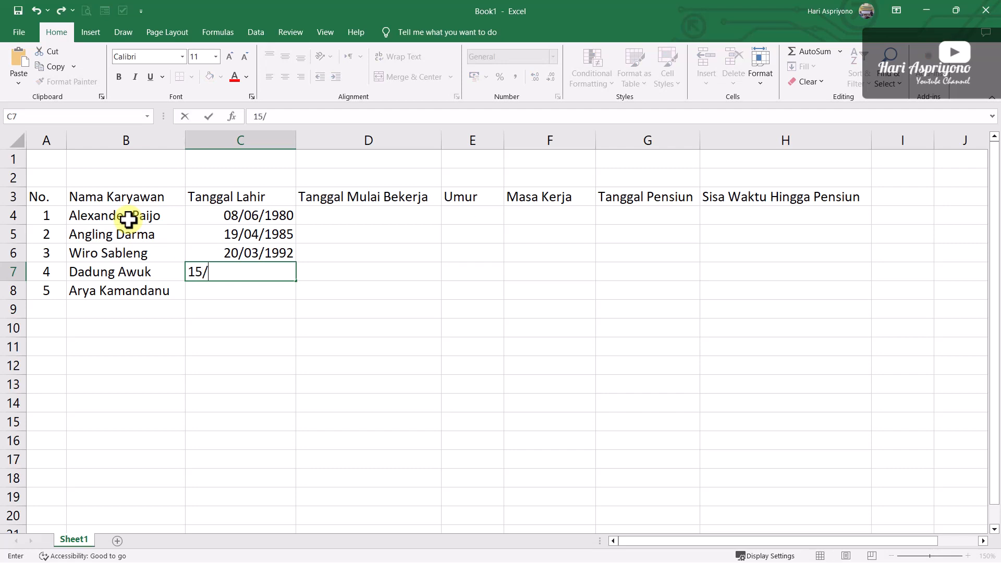
text(05/19)
text(70)
key(Return)
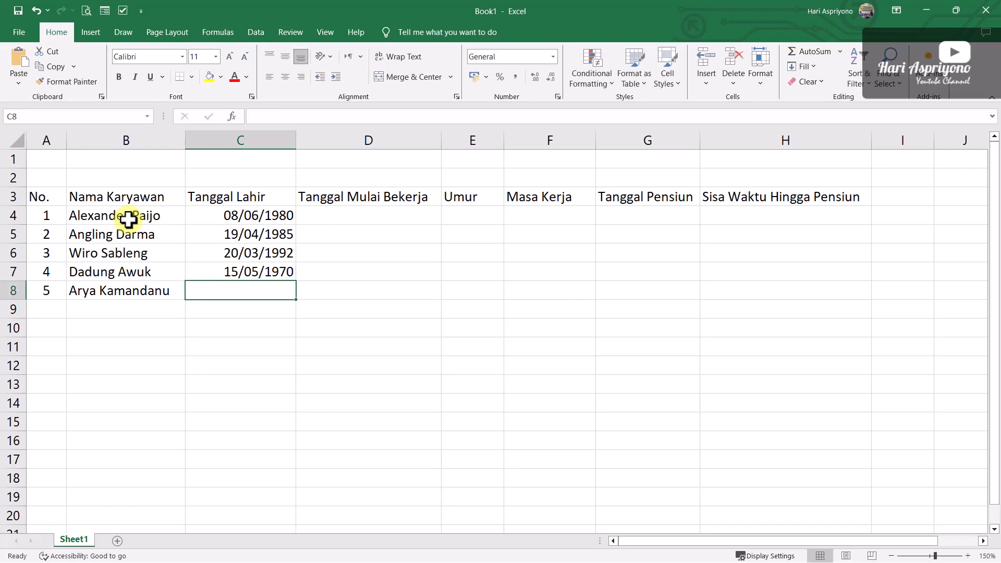
text(30/9/)
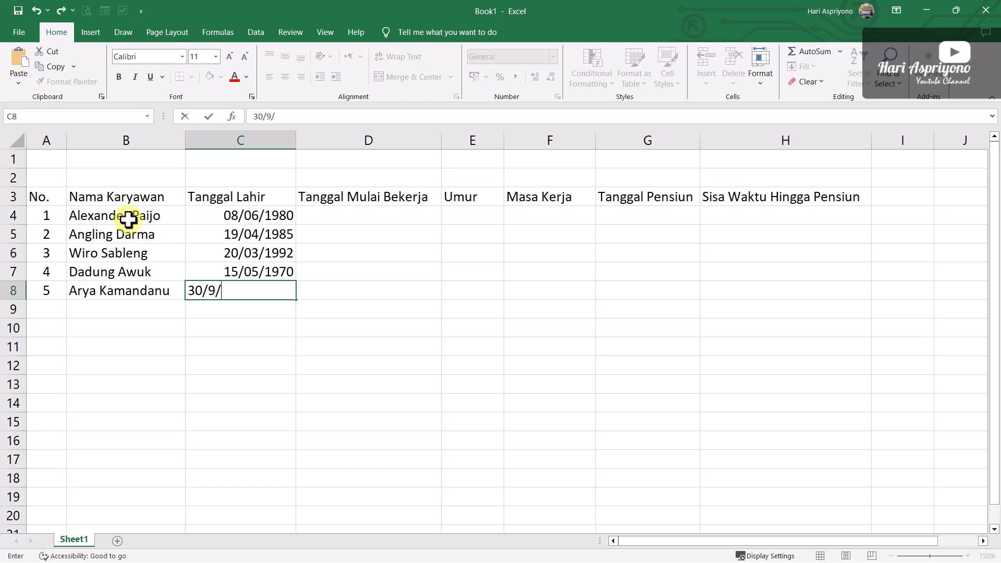
text(09/1975)
key(Return)
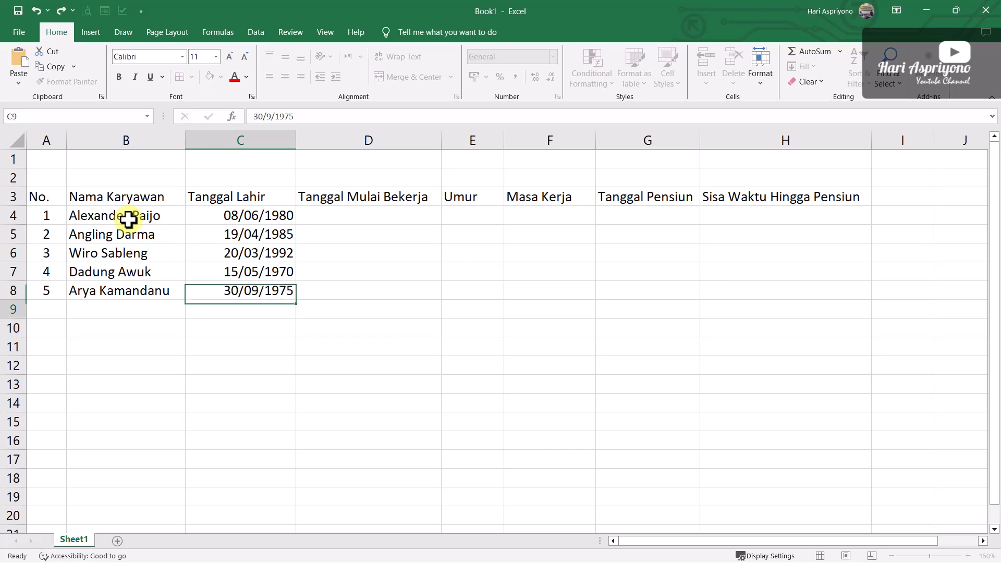
Go through the dates of birth entered in cells C4 to C8 to check them
key(Up)
key(Up)
key(Up)
key(Up)
key(Up)
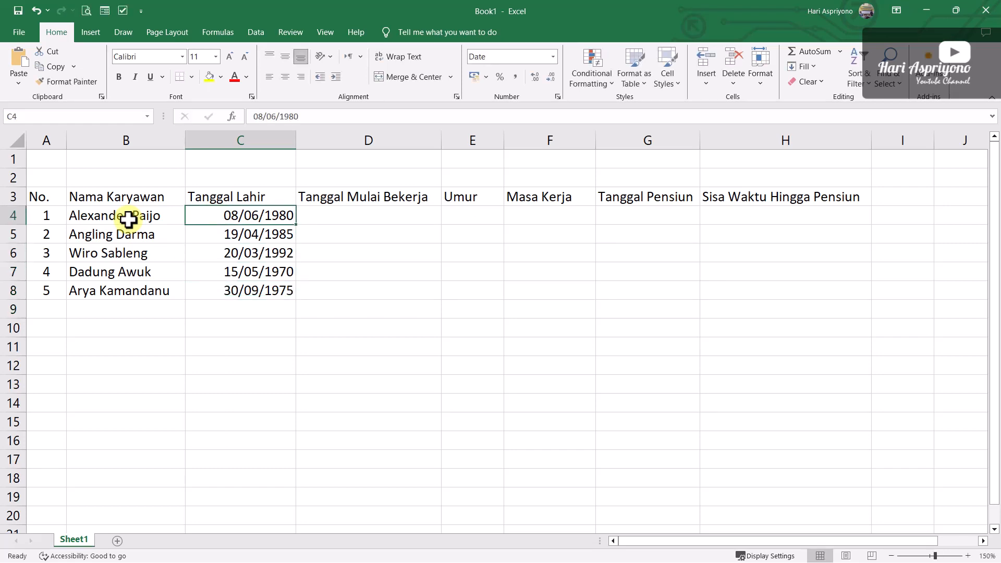
key(Down)
key(Up)
key(Up)
key(Down)
key(Down)
key(Down)
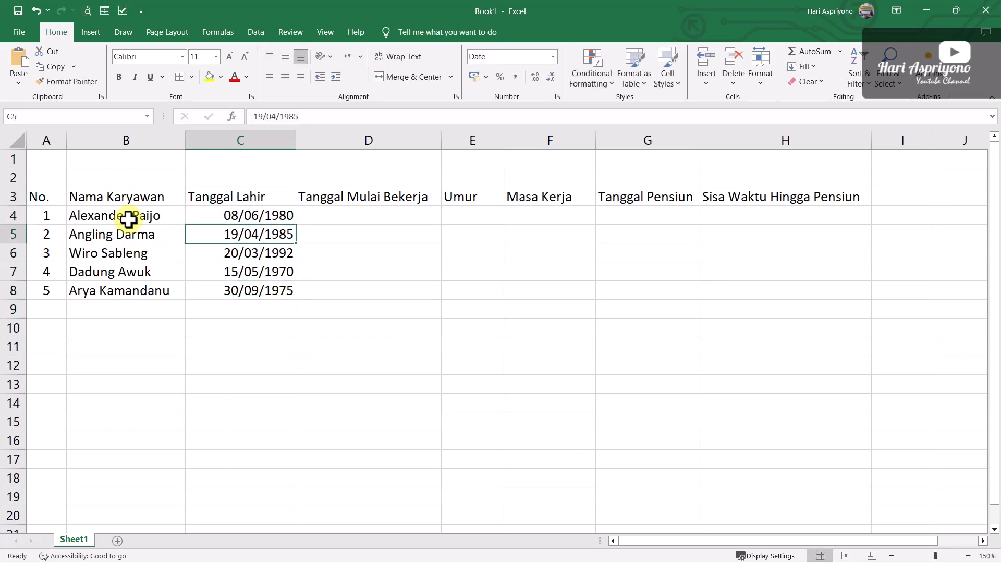
key(Down)
key(Down)
key(Up)
key(Up)
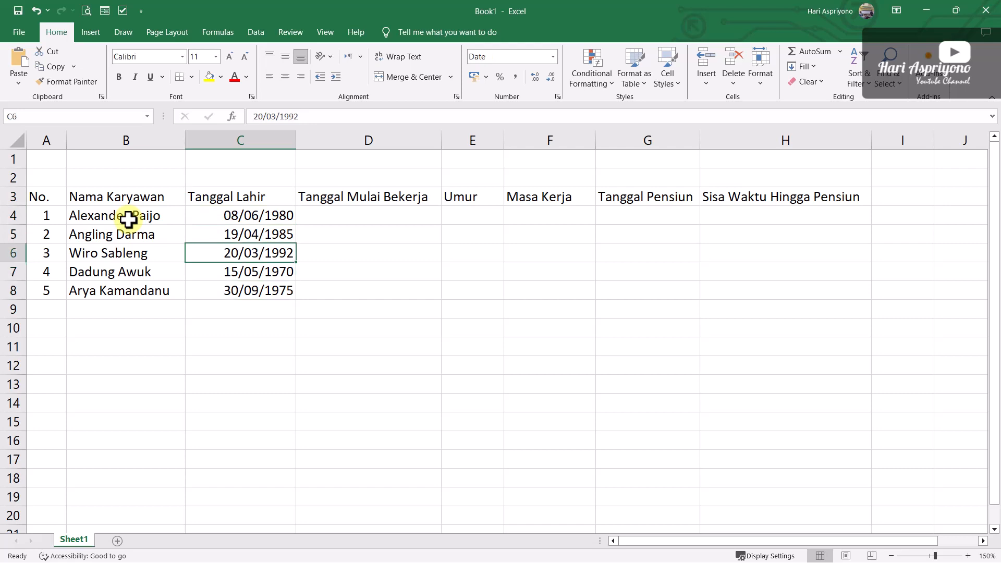
key(Up)
key(Up)
key(Up)
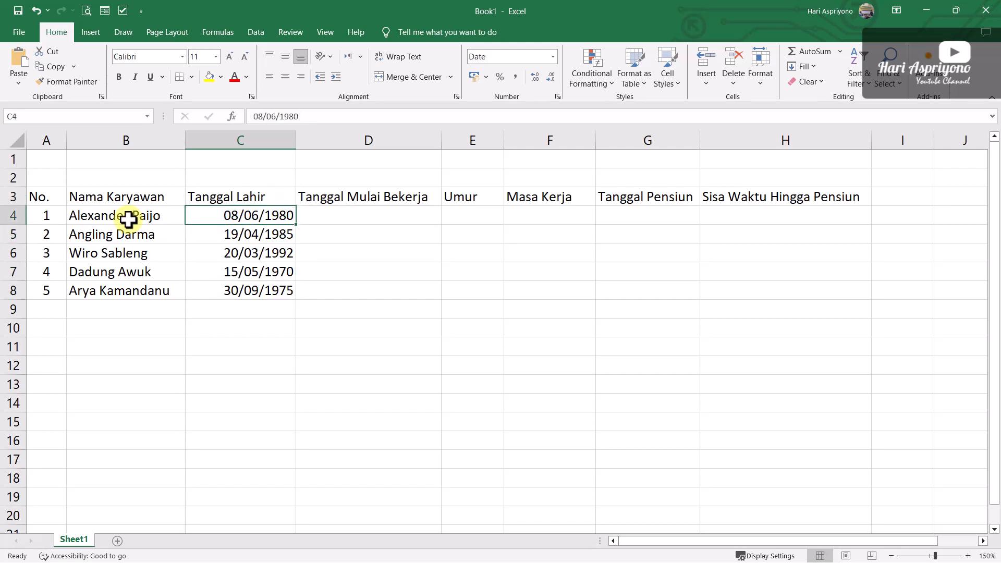
Enter the first employee's work start date, 1/6/2005, in cell D4
click(327, 214)
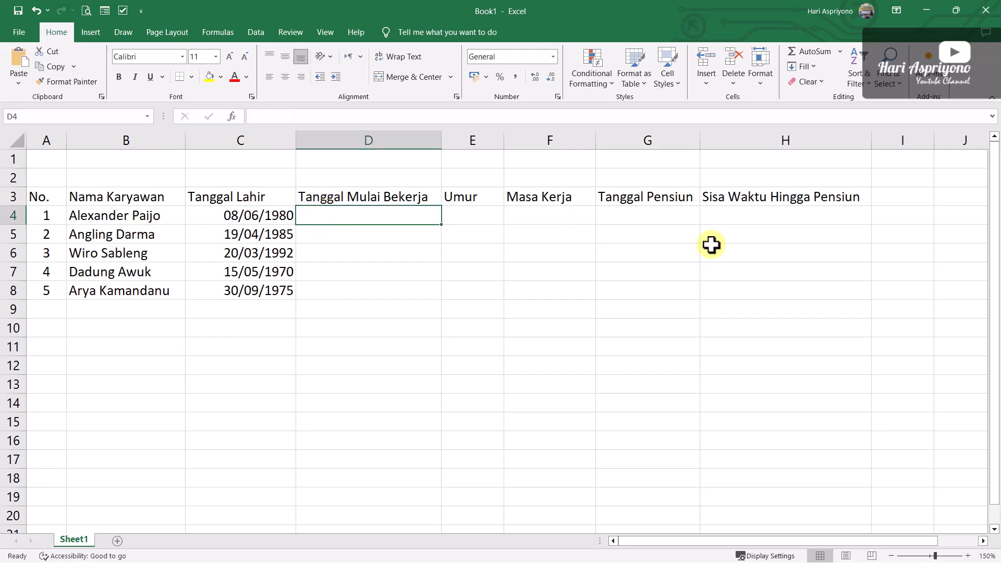
text(1/6)
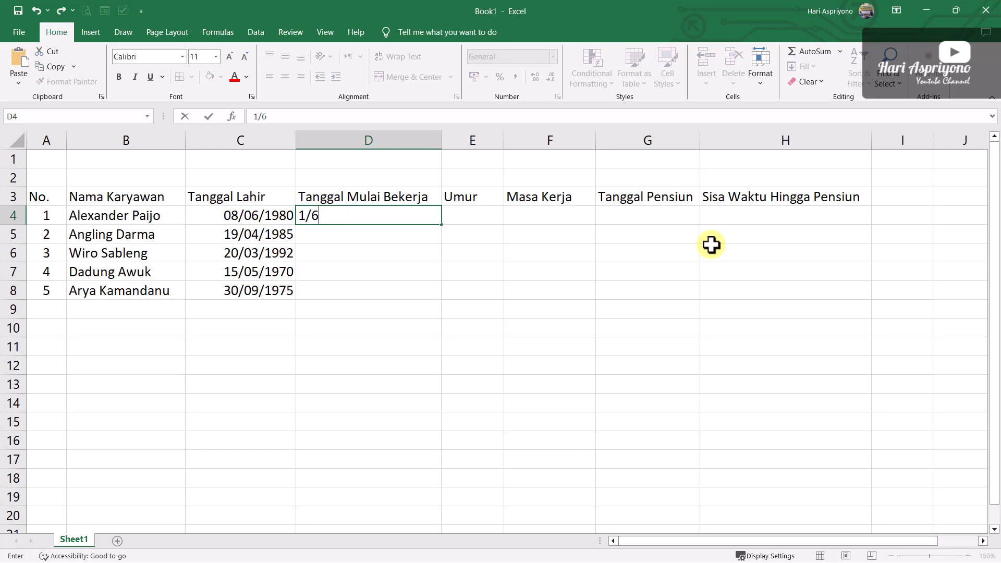
text(/202)
key(BackSpace)
text(05)
key(Return)
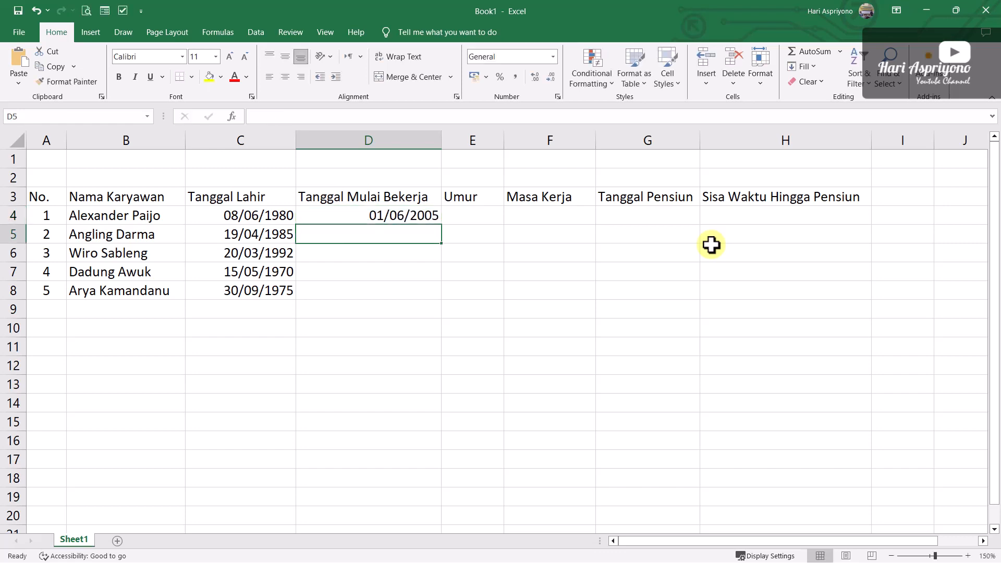
Enter the second employee's work start date, 1/05/2012, in cell D5
text(01)
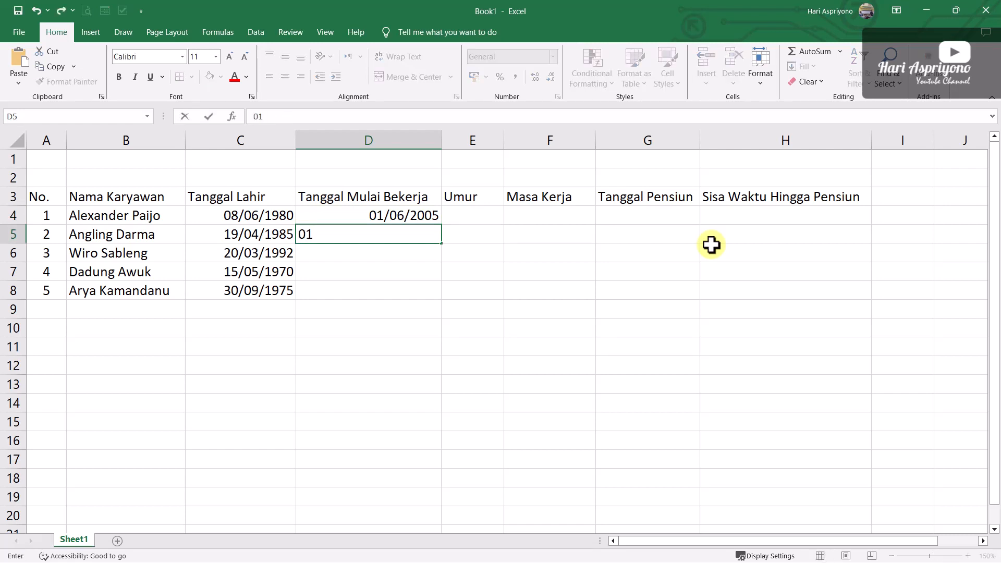
key(BackSpace)
key(BackSpace)
text(1/05/2012)
key(Return)
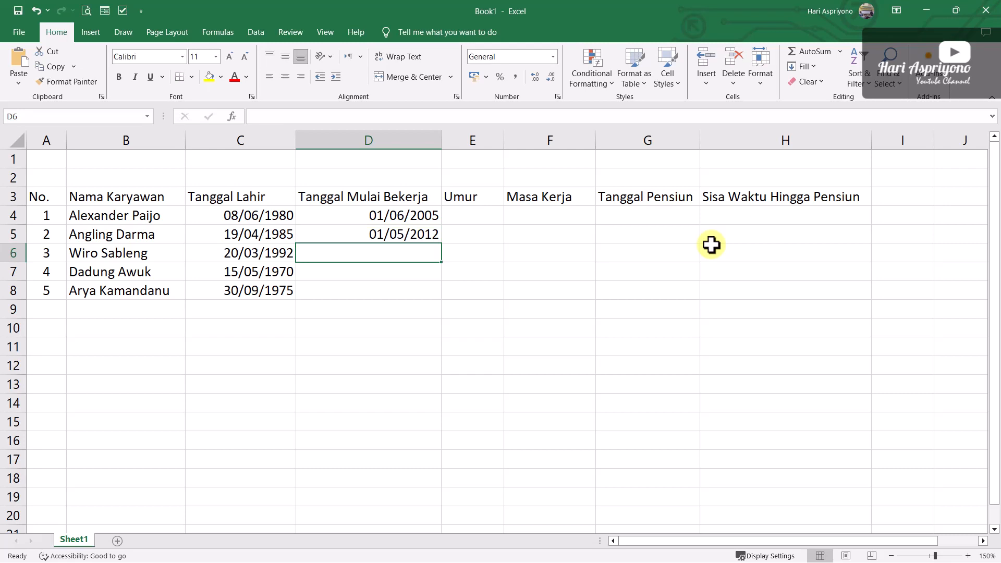
Enter the third employee's work start date, 1/8/2016, in cell D6
text(0)
key(BackSpace)
text(1)
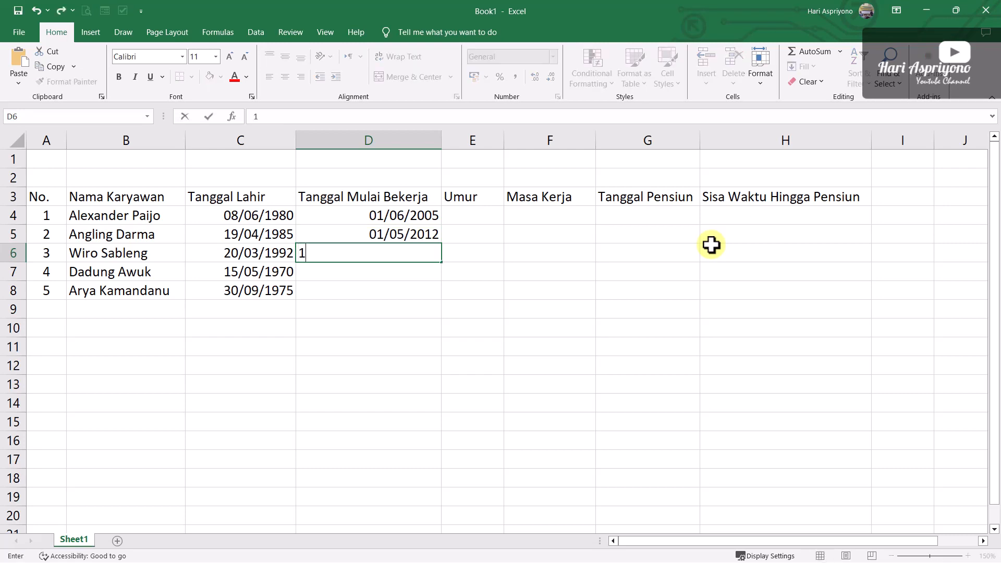
text(/8/2016)
key(BackSpace)
key(BackSpace)
key(BackSpace)
key(BackSpace)
text(16)
key(Return)
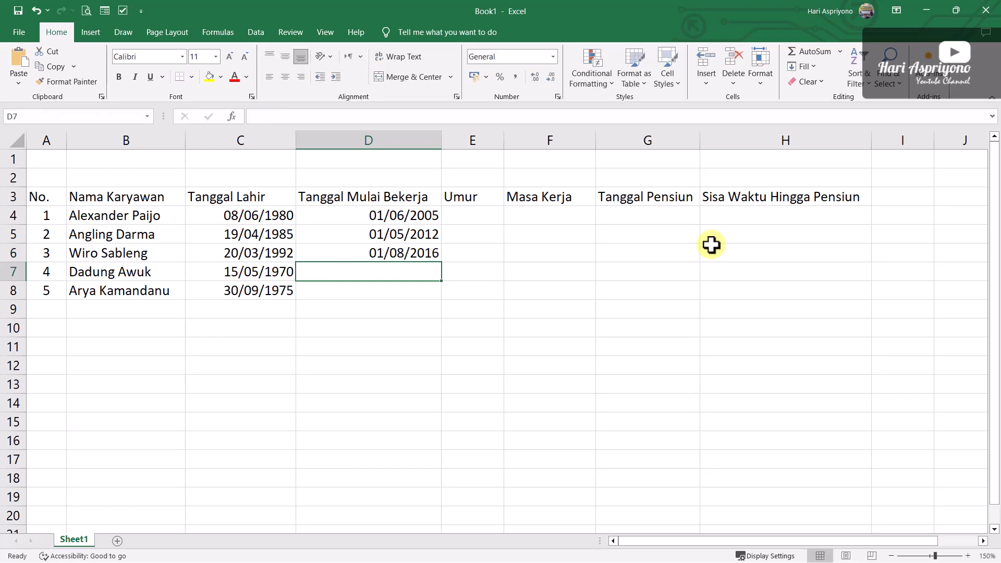
Enter the fourth employee's work start date, 1/9/2000, in cell D7
text(0)
key(BackSpace)
text(1/)
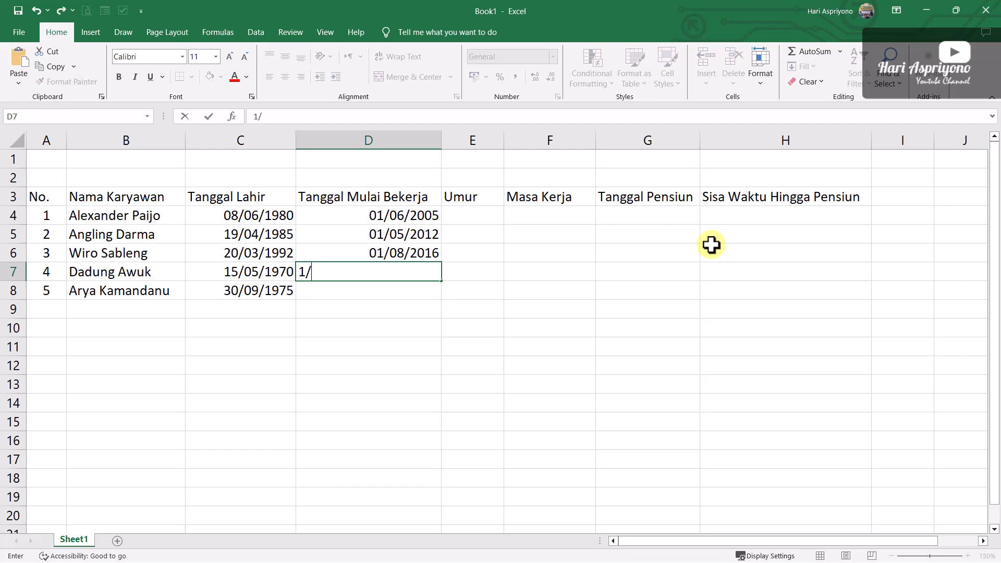
text(9/2000)
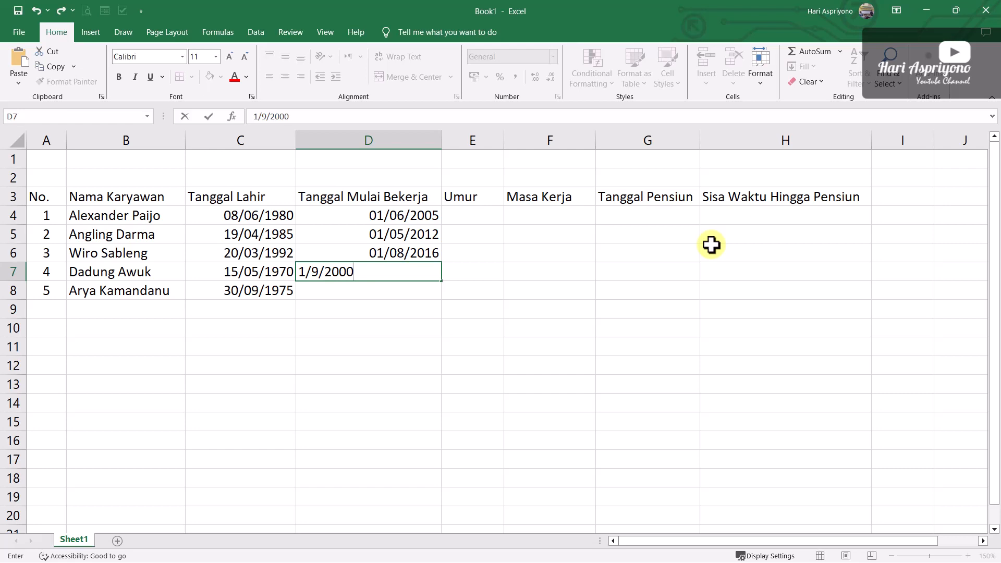
key(Return)
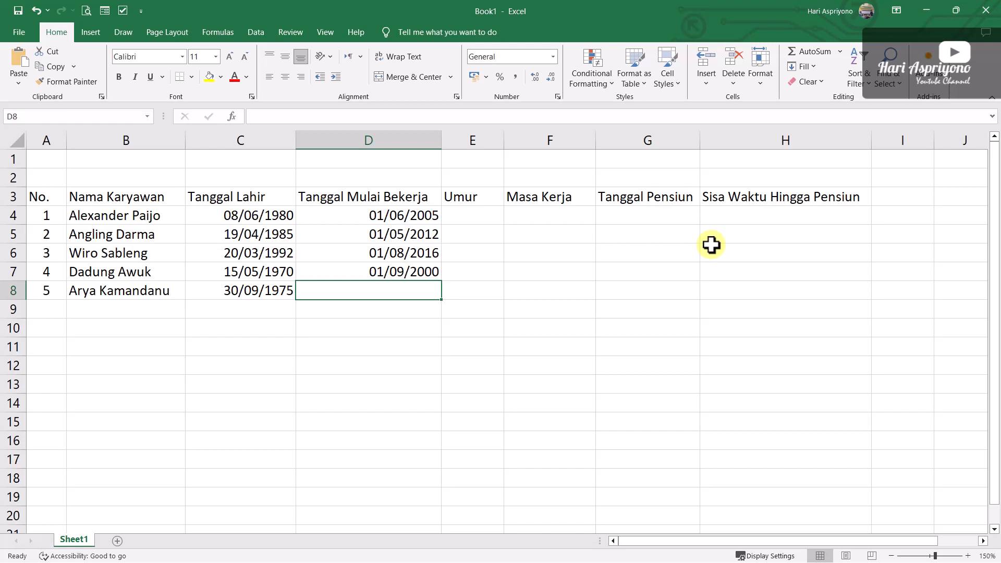
Enter the fifth employee's work start date, 1/4/1995, in cell D8
text(01)
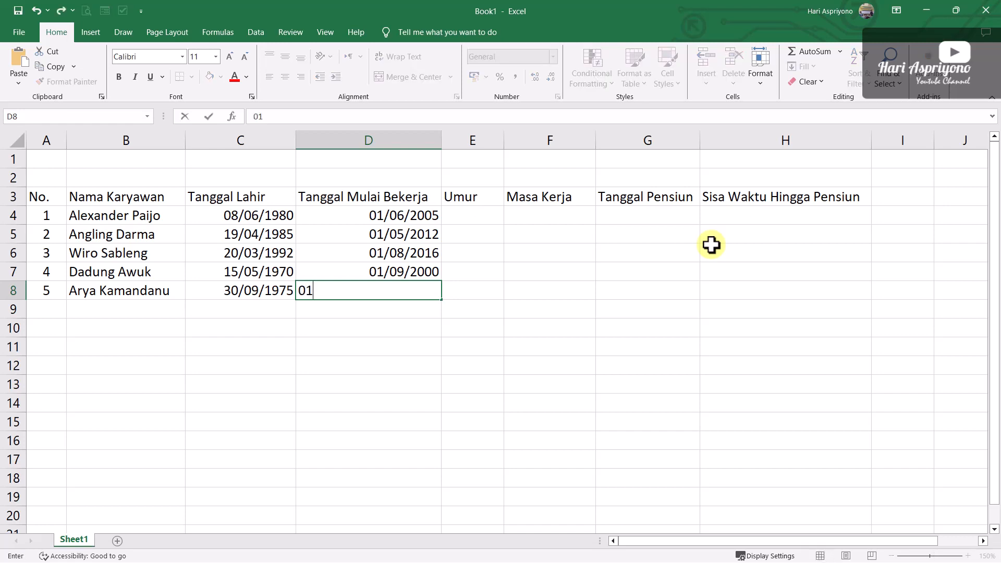
key(BackSpace)
key(BackSpace)
text(1/4/1995)
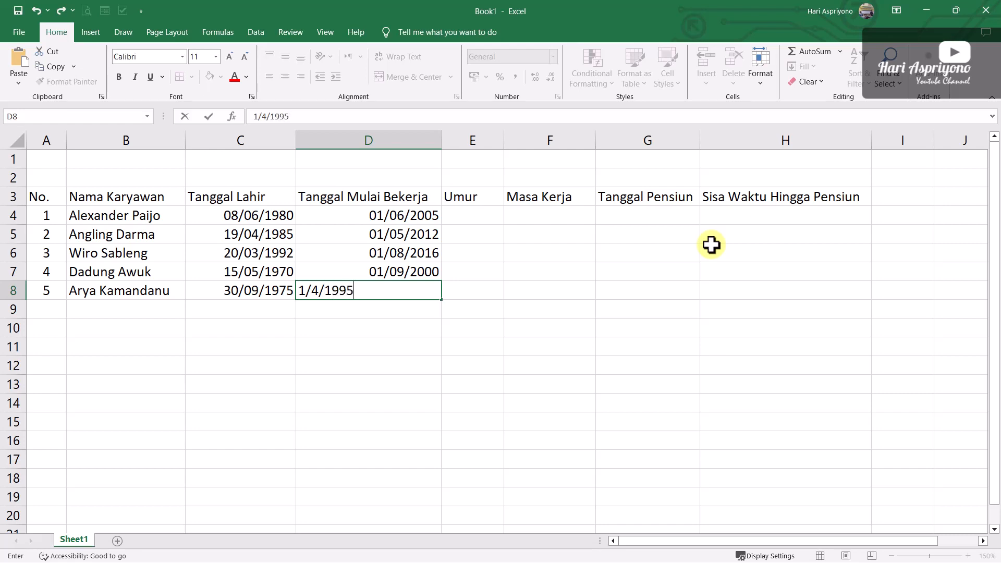
key(Return)
key(Up)
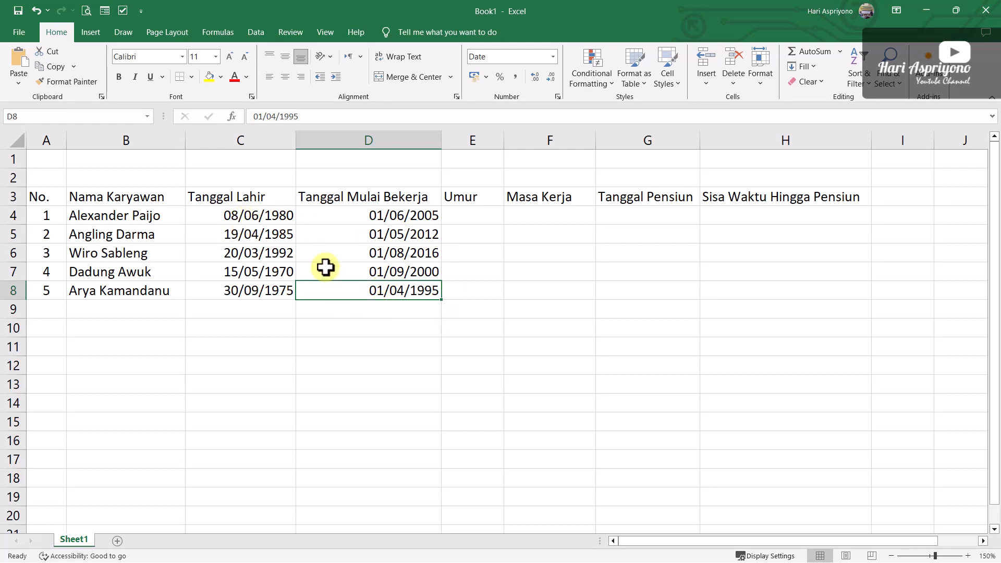
Calculate the first employee's age in cell E4 with the formula =DATEDIF(C4;TODAY();"Y")
click(461, 214)
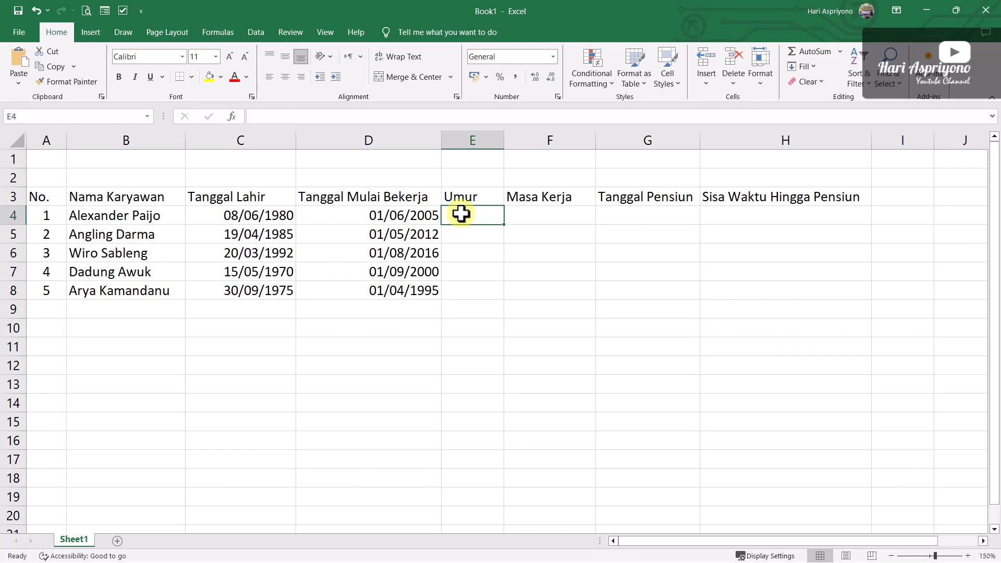
text(=DATEDIF)
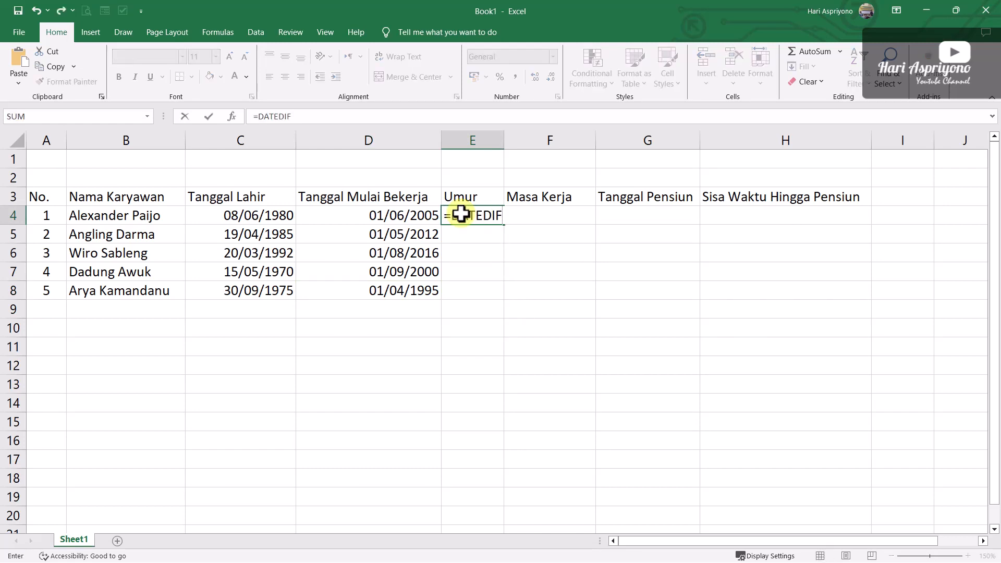
text(()
click(250, 216)
text(;)
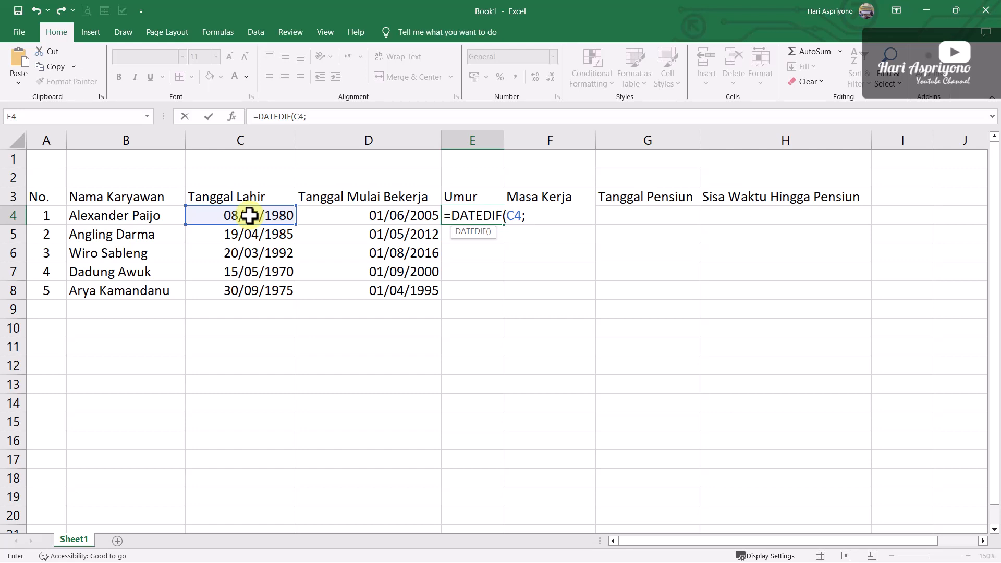
text(TODAY()
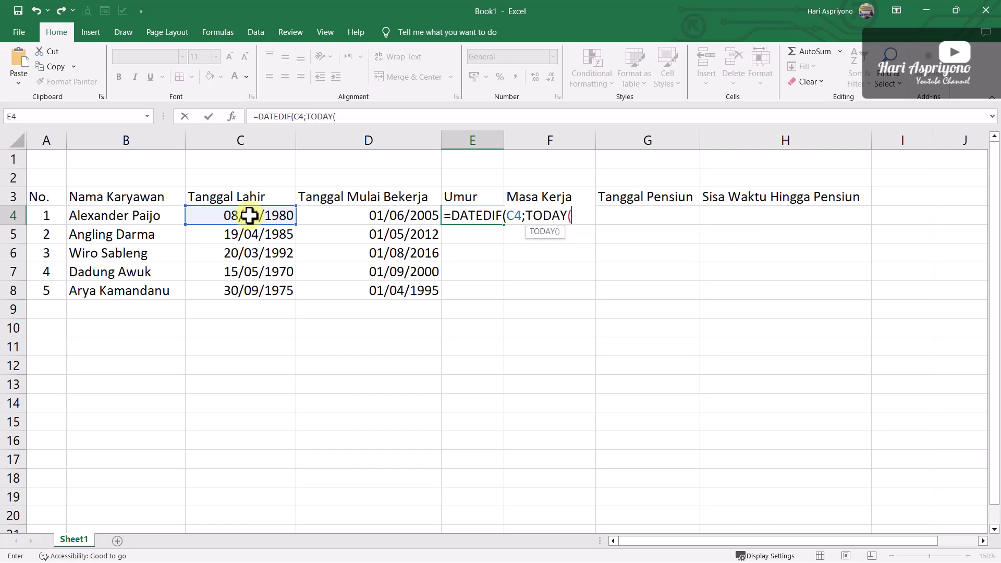
text();)
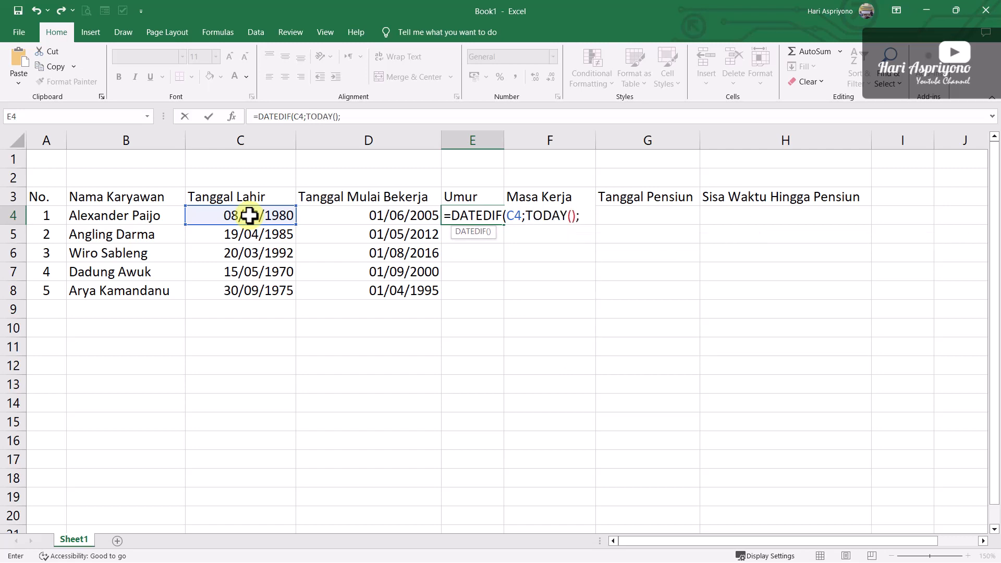
text("Y"))
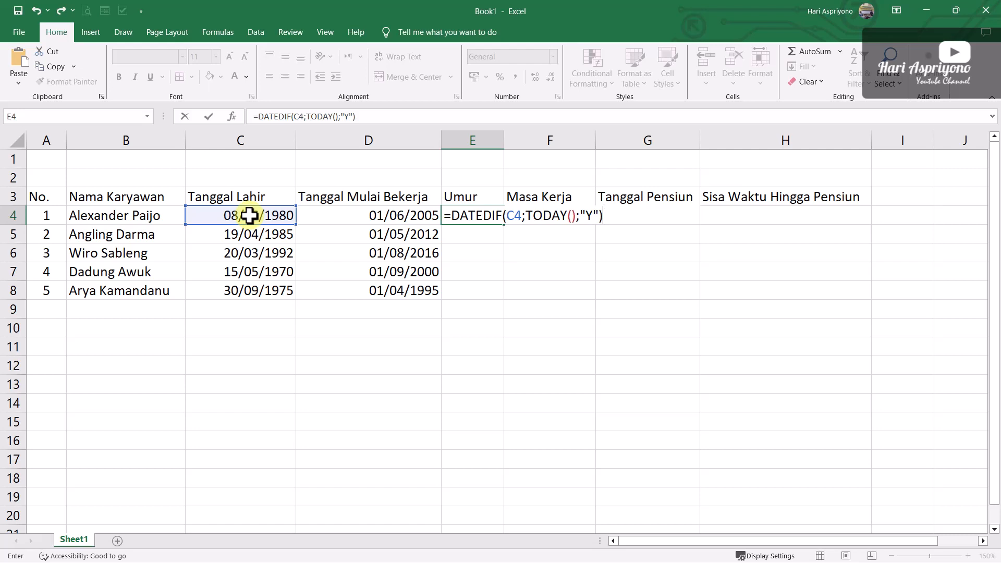
key(Return)
Append &" Tahun" to the age formula in cell E4 so the unit follows the number
click(481, 213)
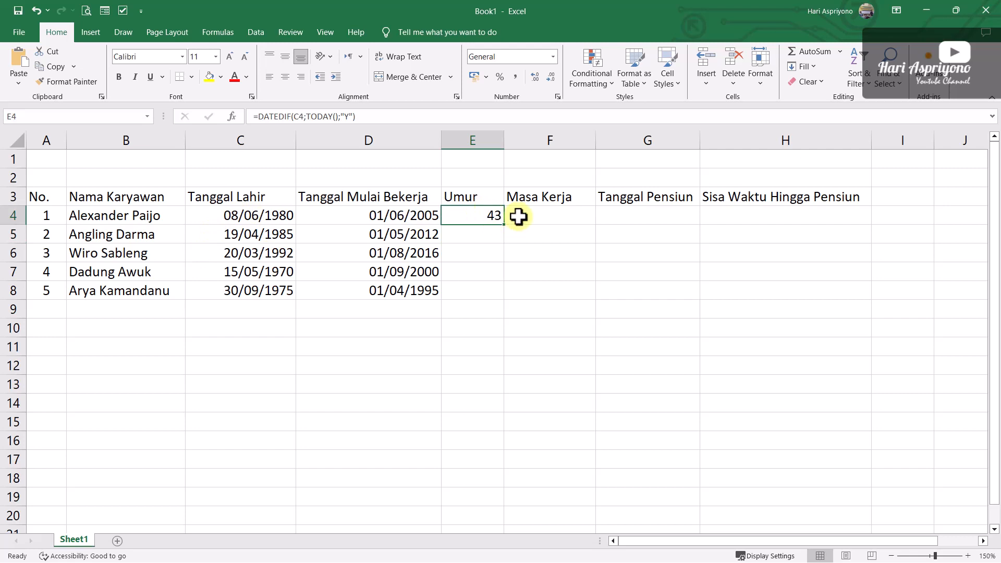
double_click(483, 215)
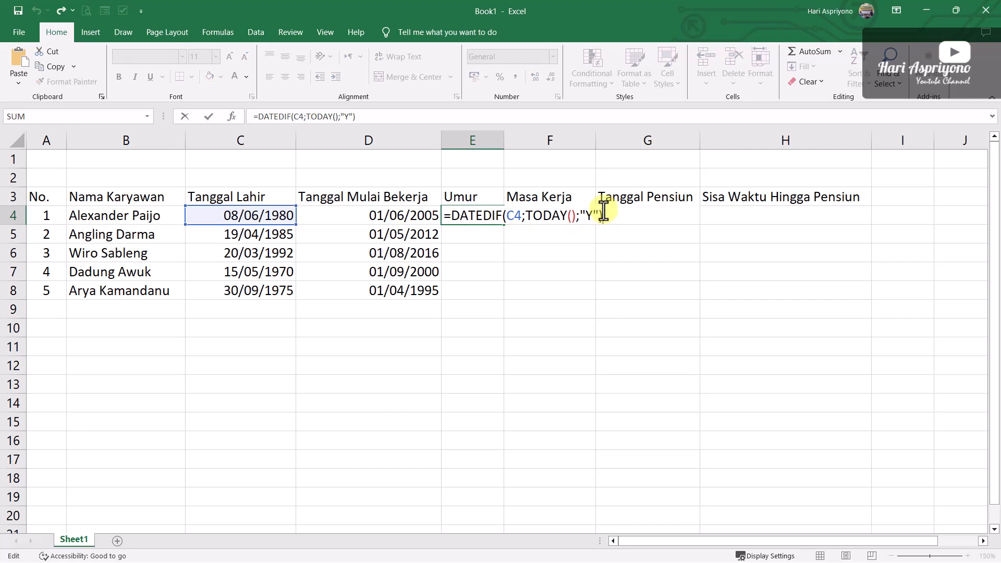
text(&" Tahun")
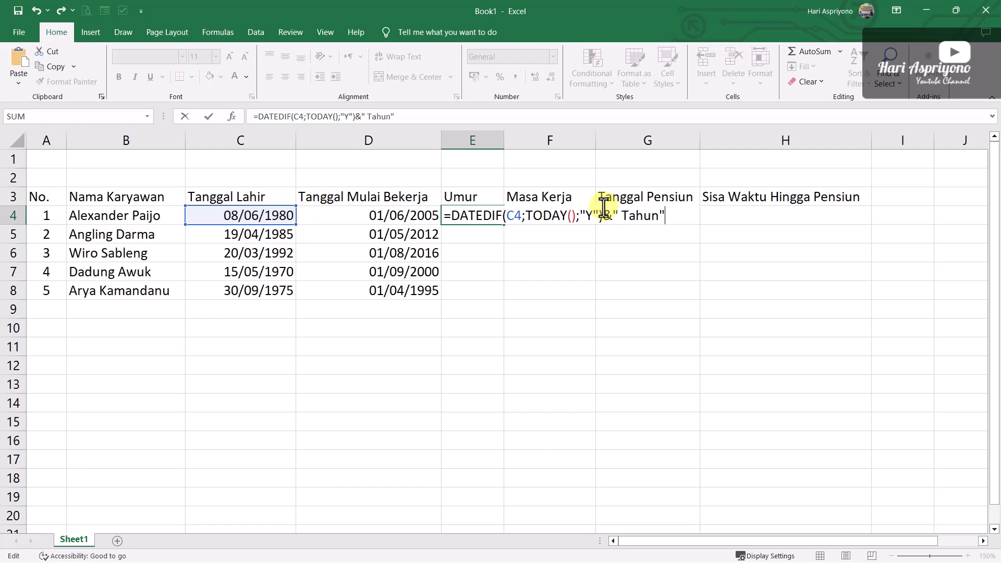
key(Return)
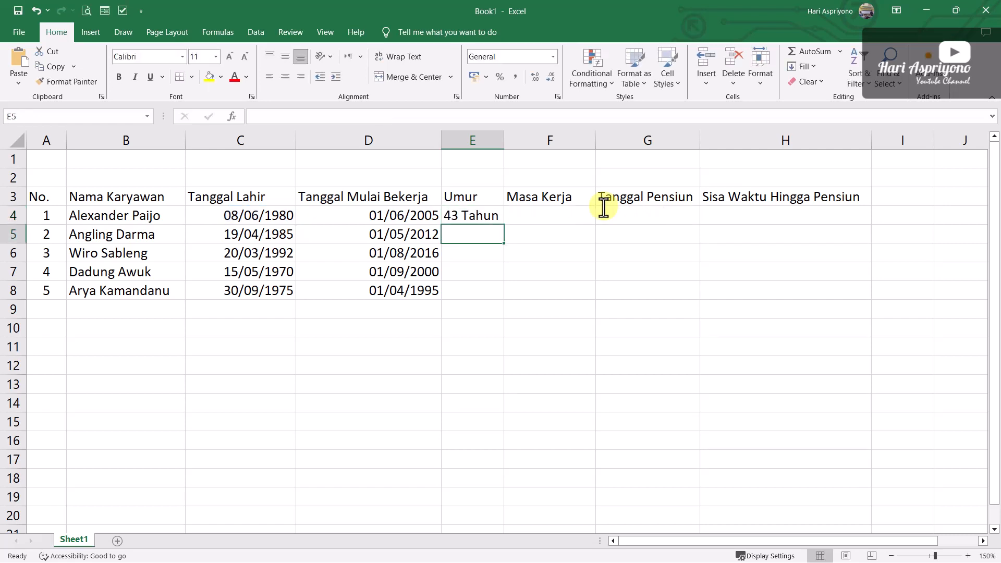
Fill the age formula from E4 down to E8 and check the ages in the Umur column
click(474, 217)
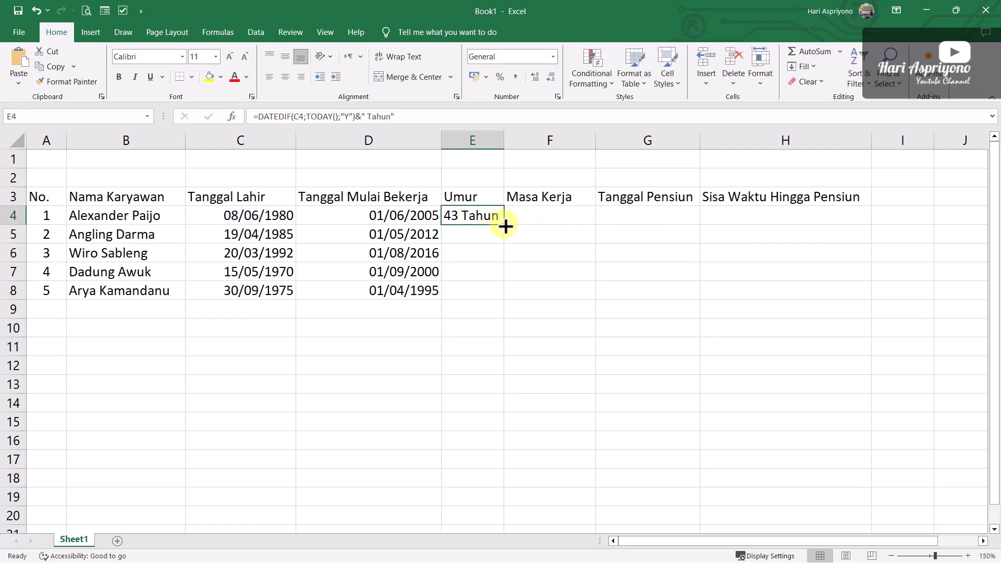
drag(505, 225, 497, 299)
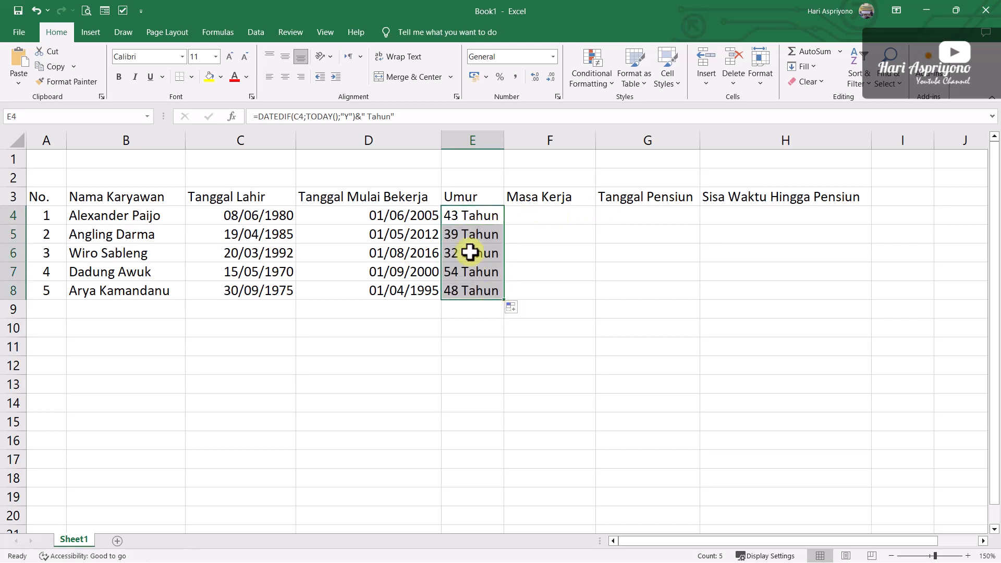
click(449, 322)
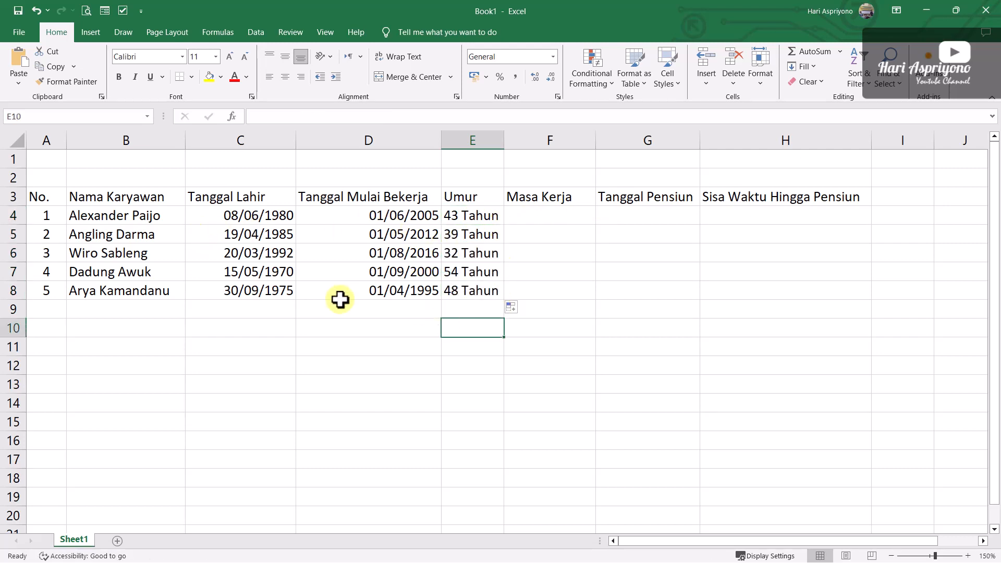
click(469, 215)
click(469, 234)
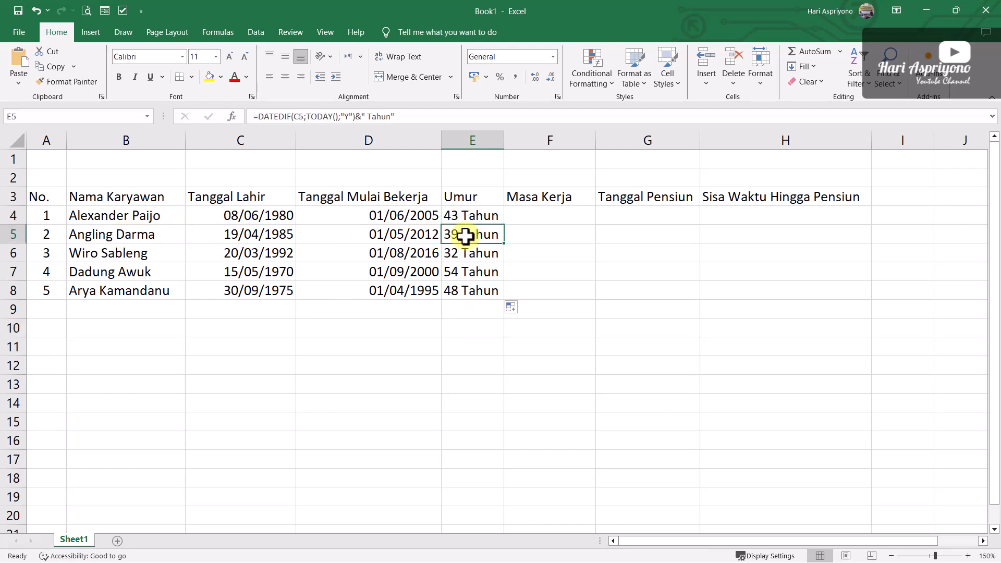
click(120, 268)
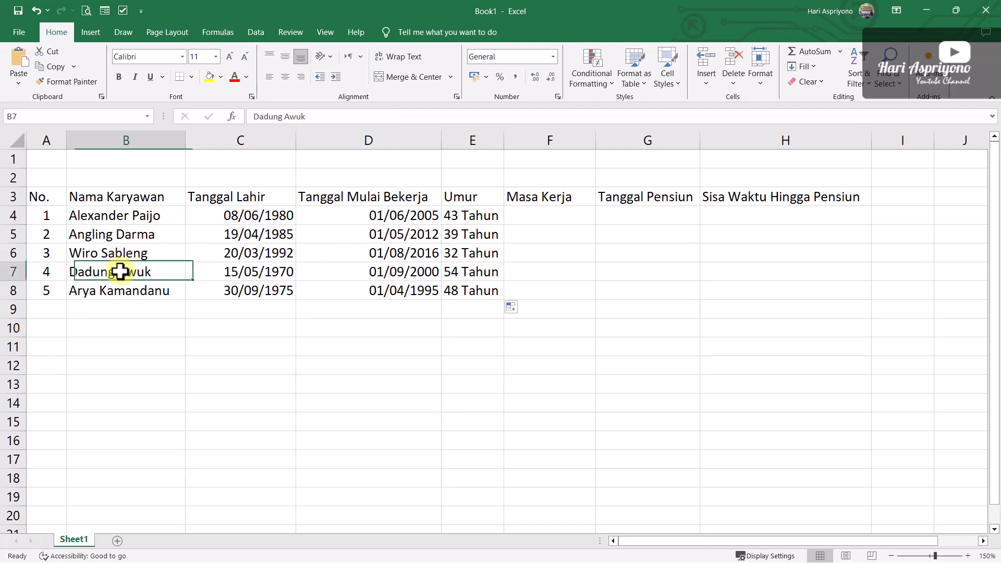
click(466, 275)
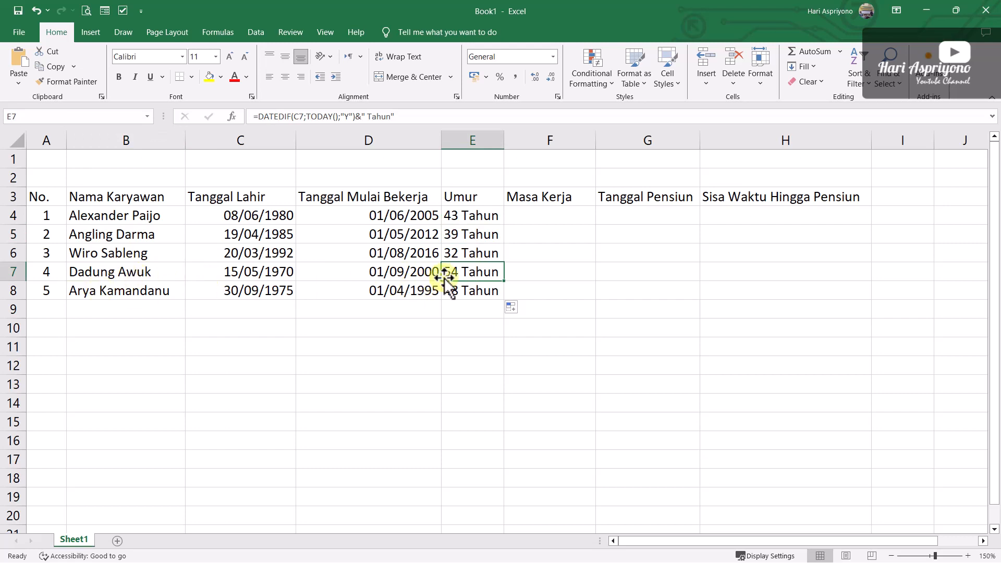
click(454, 290)
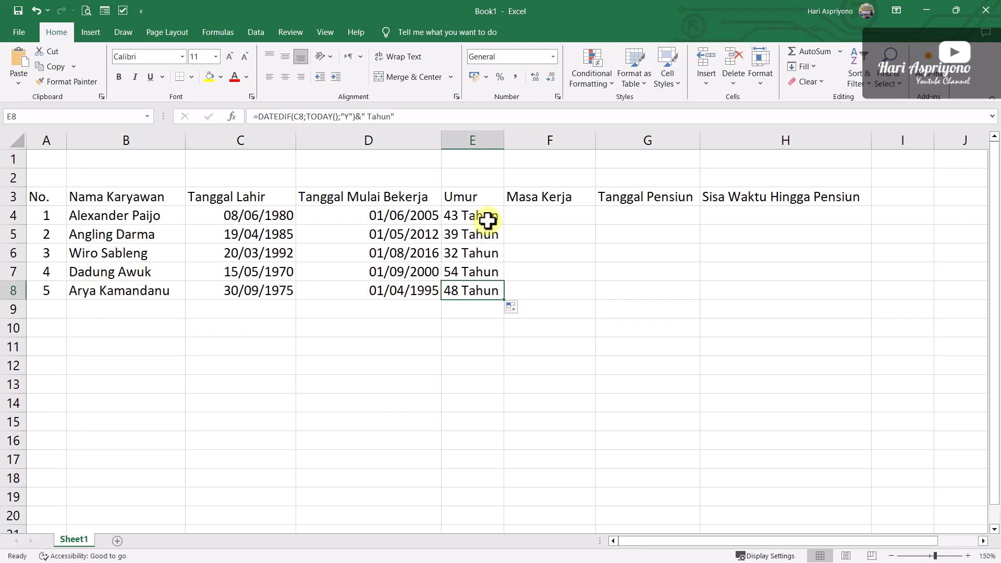
Begin the Masa Kerja formula in cell F4 with the completed years of service, =DATEDIF(D4;TODAY();"Y")
click(543, 216)
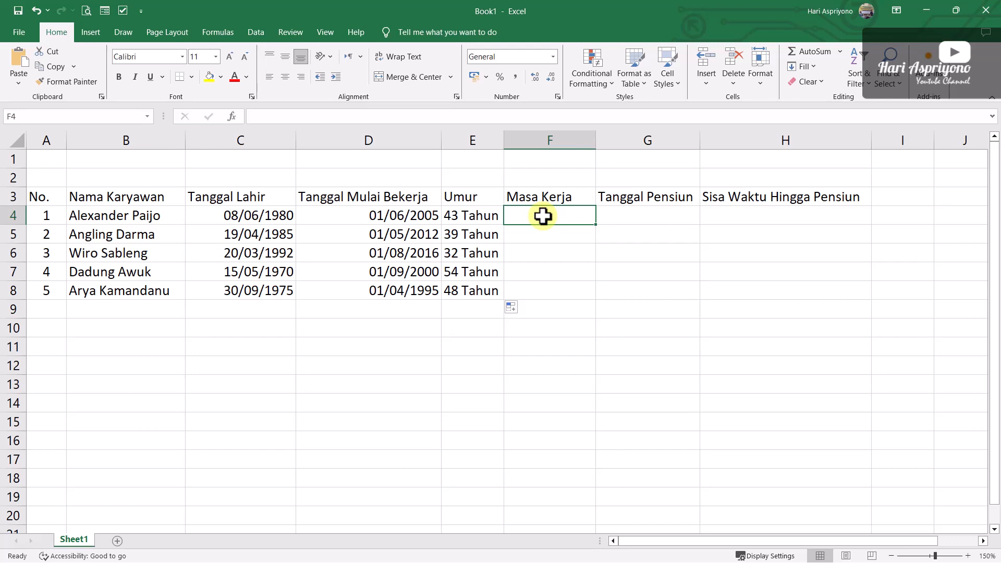
text(=)
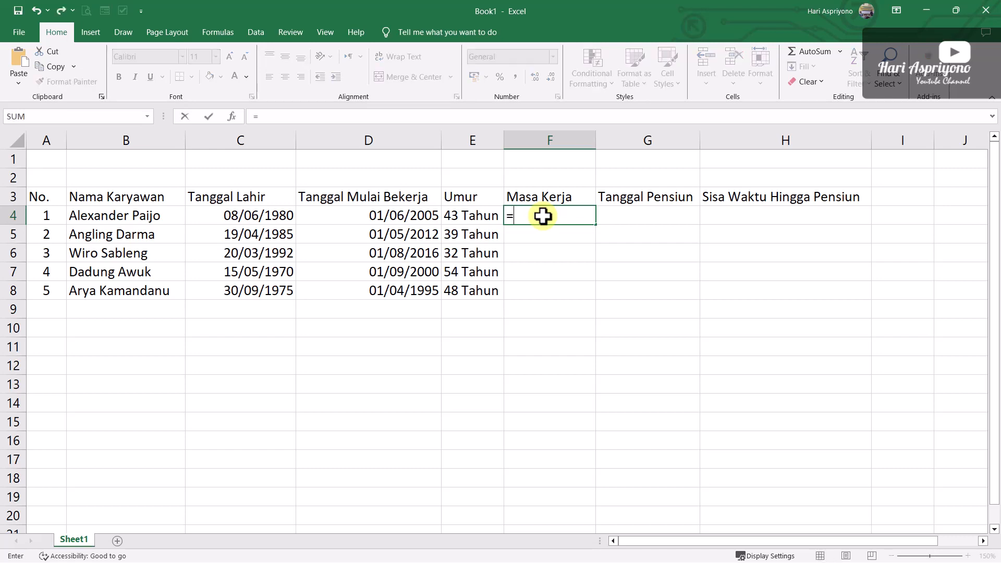
text(DATEDIF()
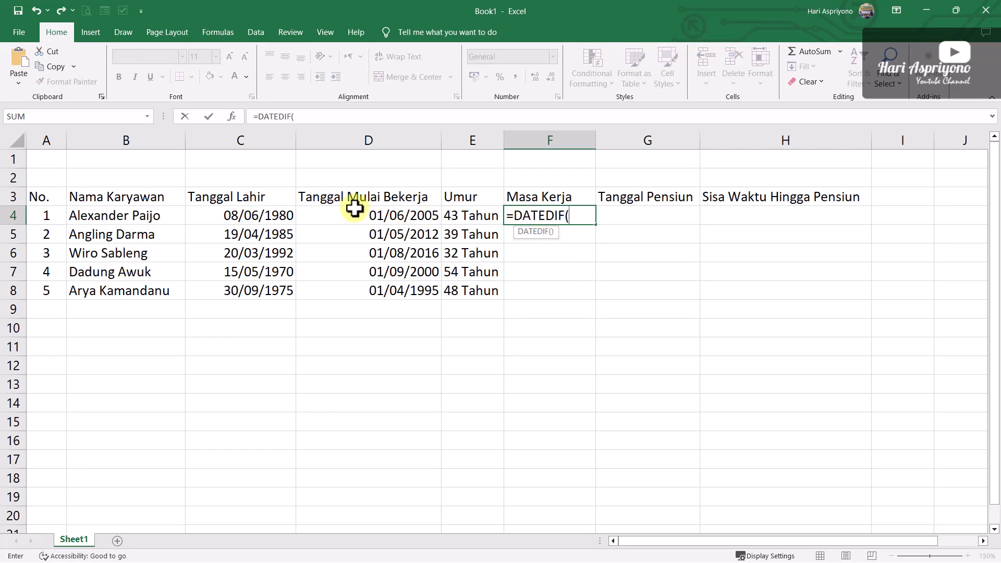
click(386, 216)
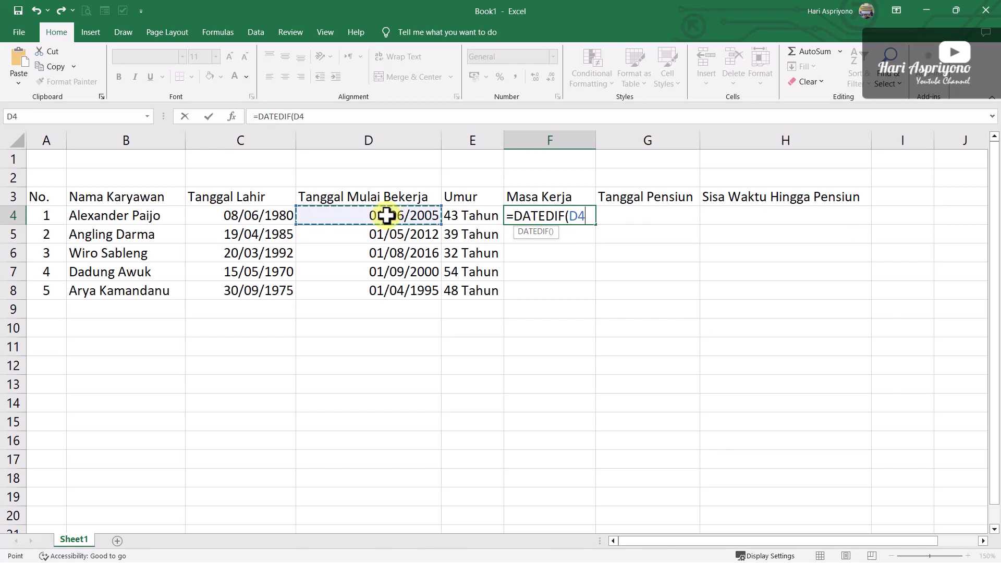
text(;)
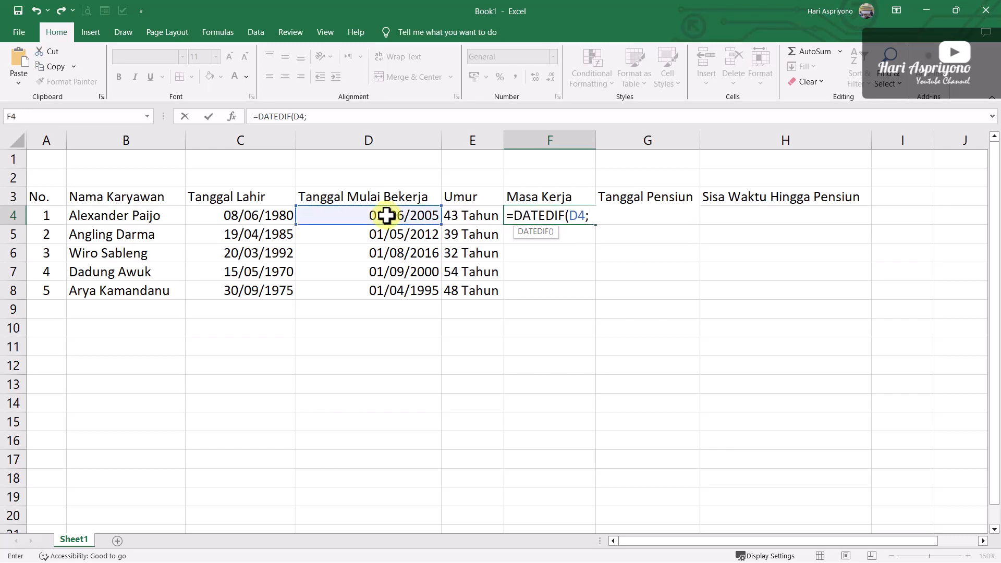
text(TODAY();)
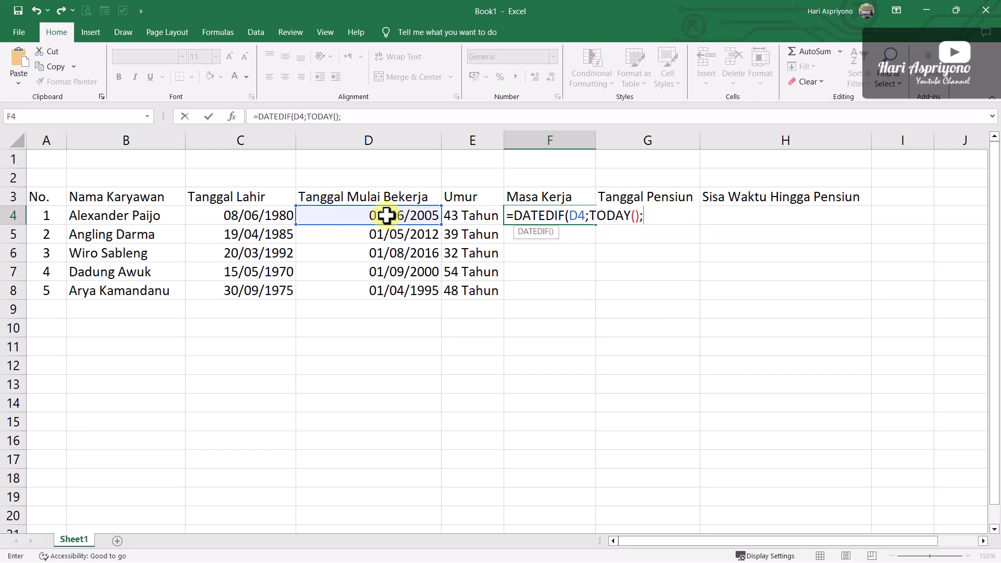
text("Y"))
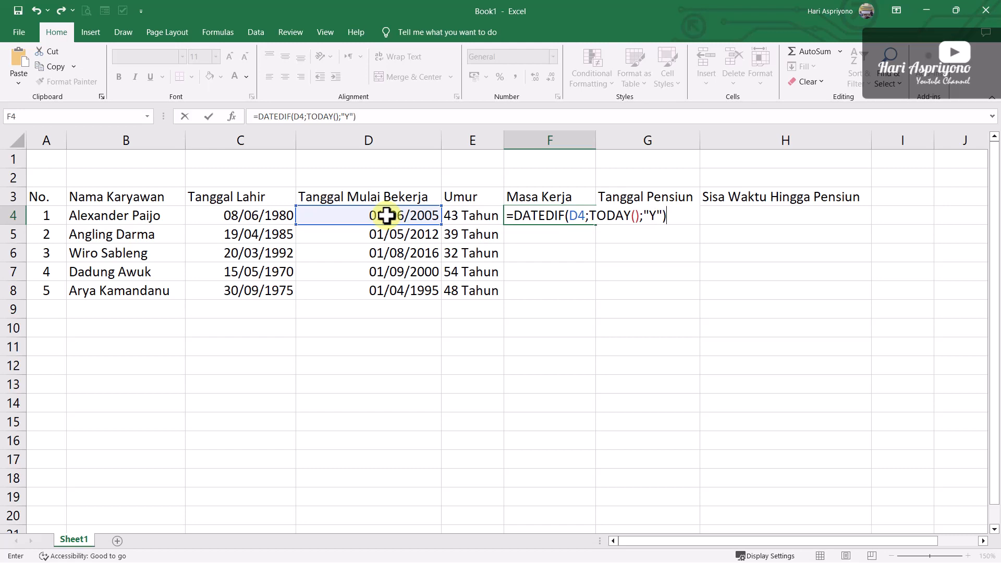
text(&)
Append &" Tahun " to the Masa Kerja formula in cell F4, with a space before and after the word
text(" Tahun)
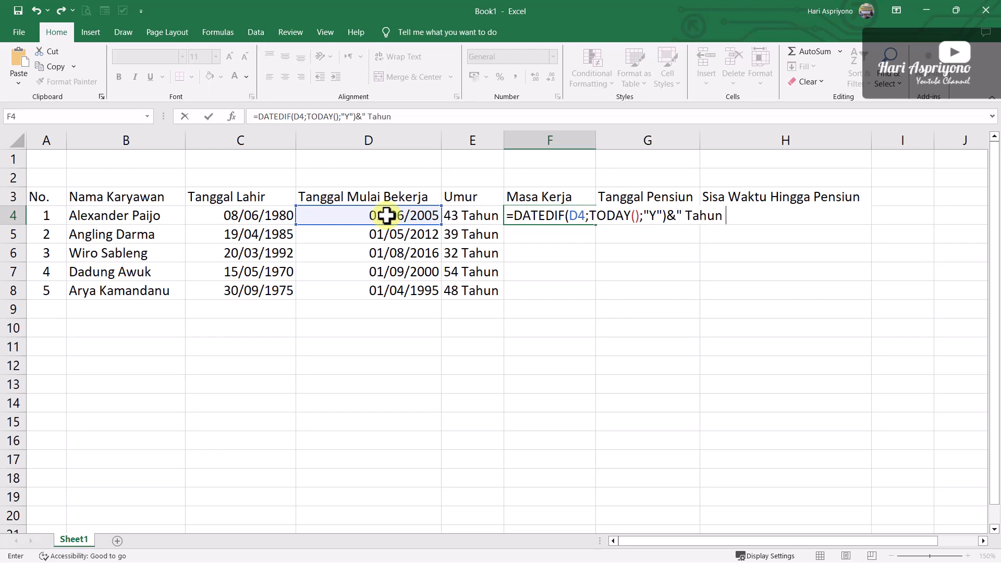
text( "&DATEDIF)
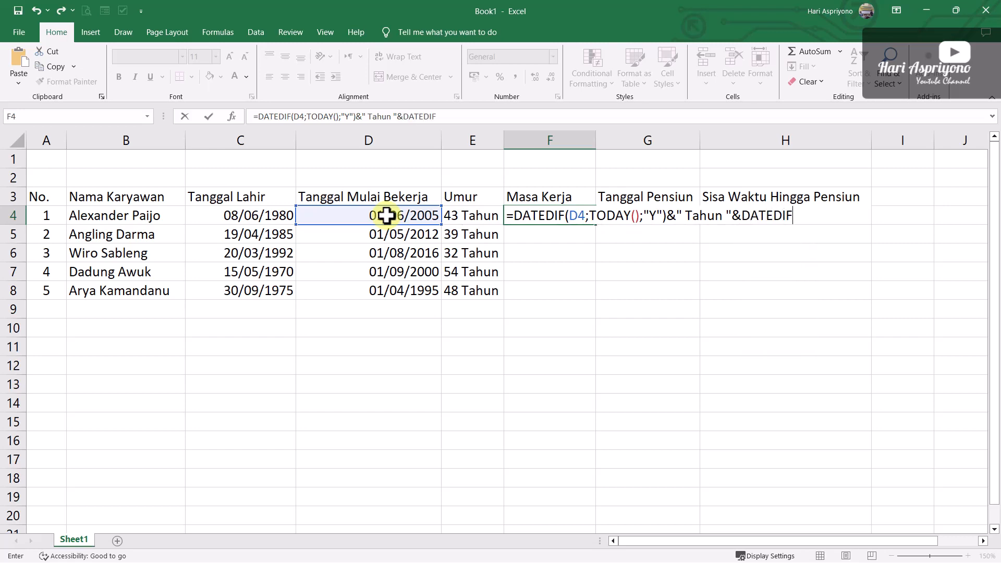
text(()
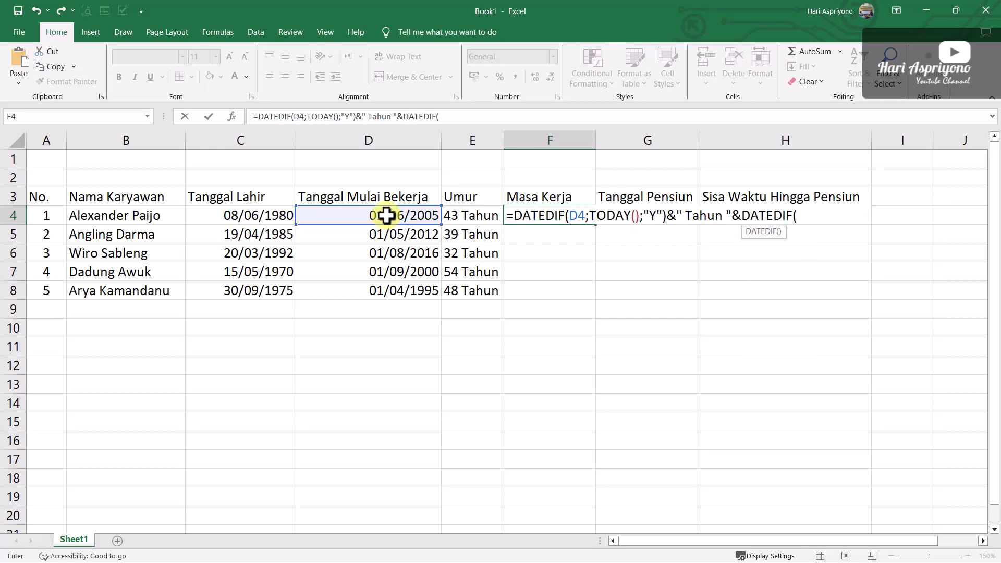
Extend the F4 formula with the remaining months of service by appending &DATEDIF(D4;TODAY();"YM")
click(372, 217)
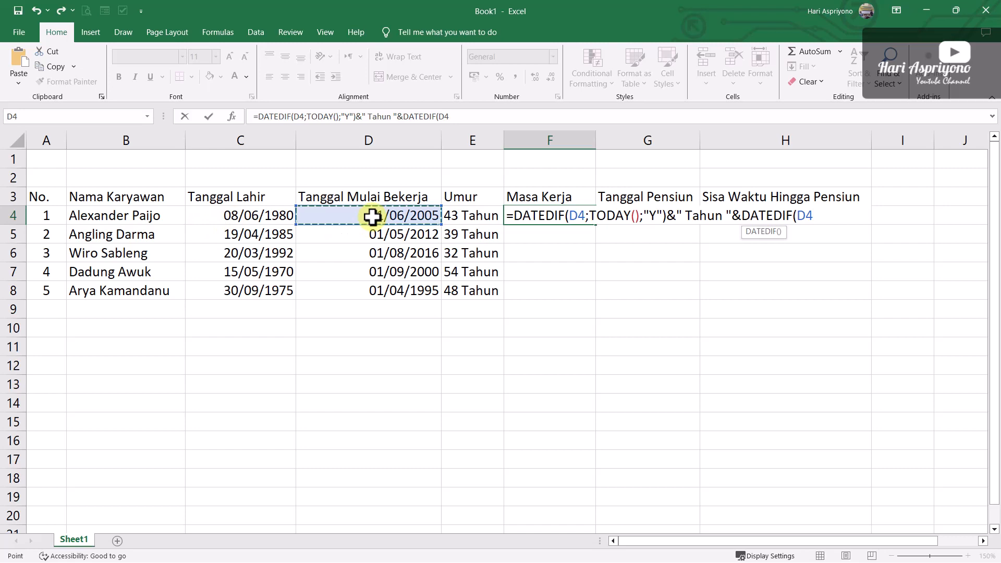
text(;TODAY)
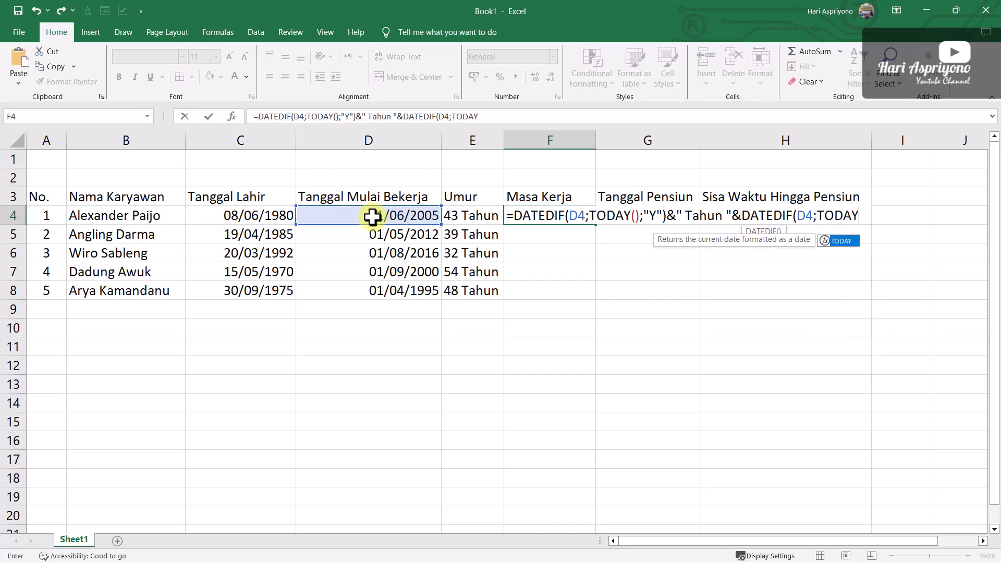
text(();)
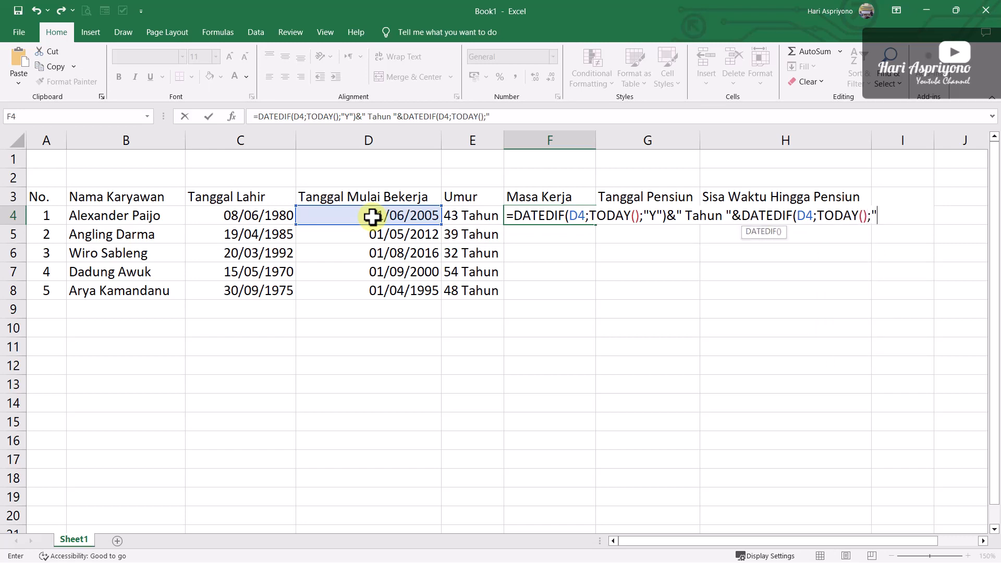
text("YM)
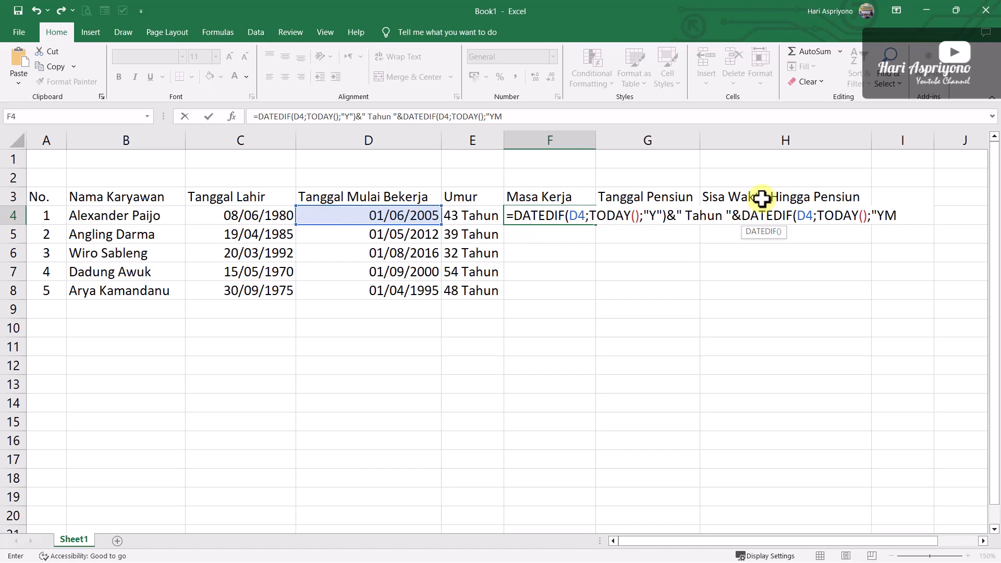
text("))
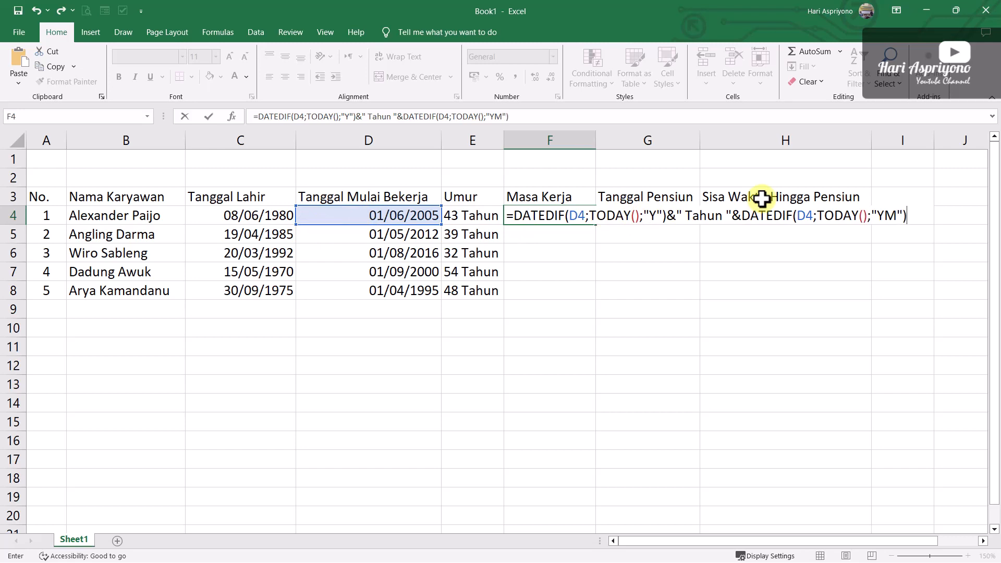
text(&" Bulan)
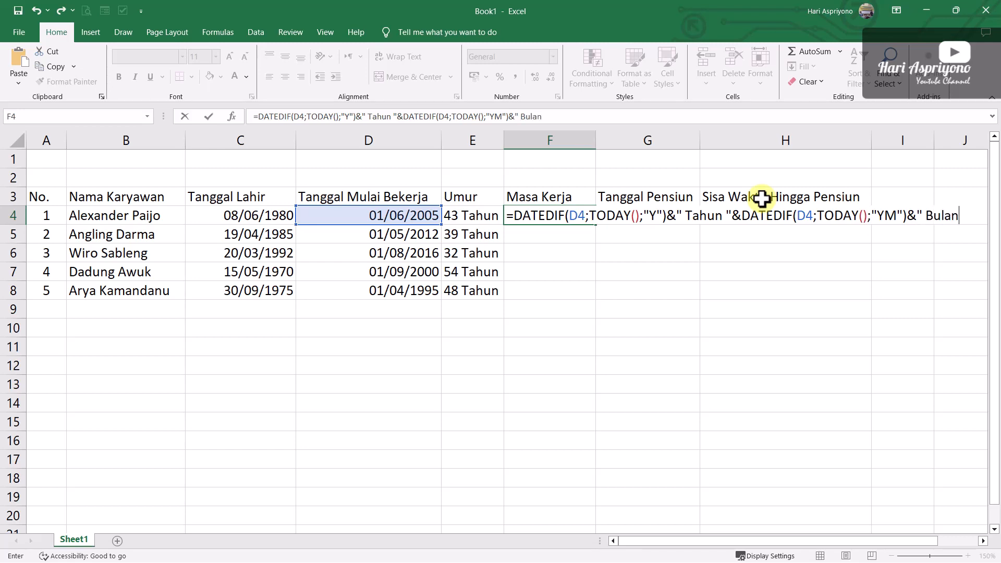
text("&)
Extend the F4 formula with the remaining days of service by appending &DATEDIF(D4;TODAY();"MD")
text(DATEDIF)
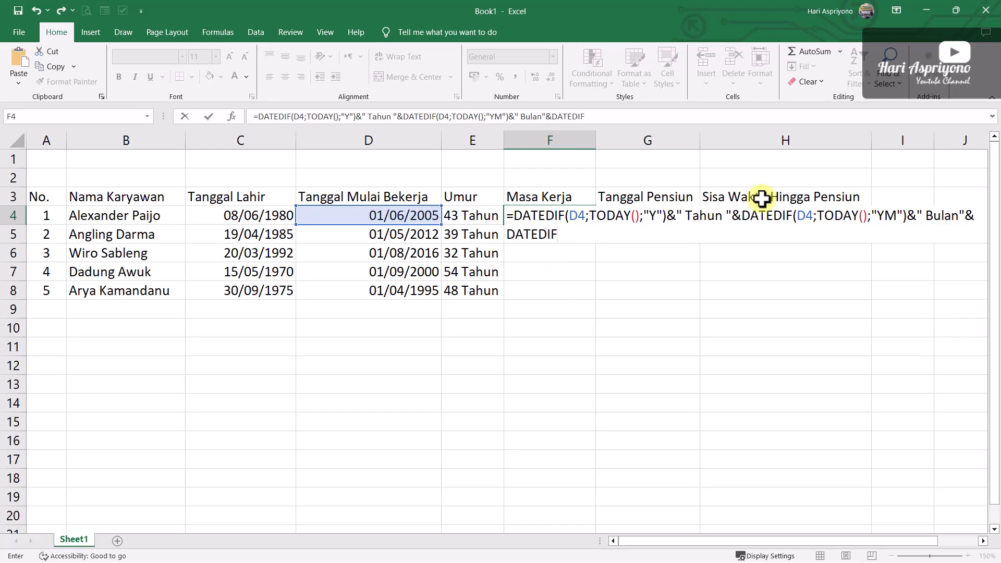
text(()
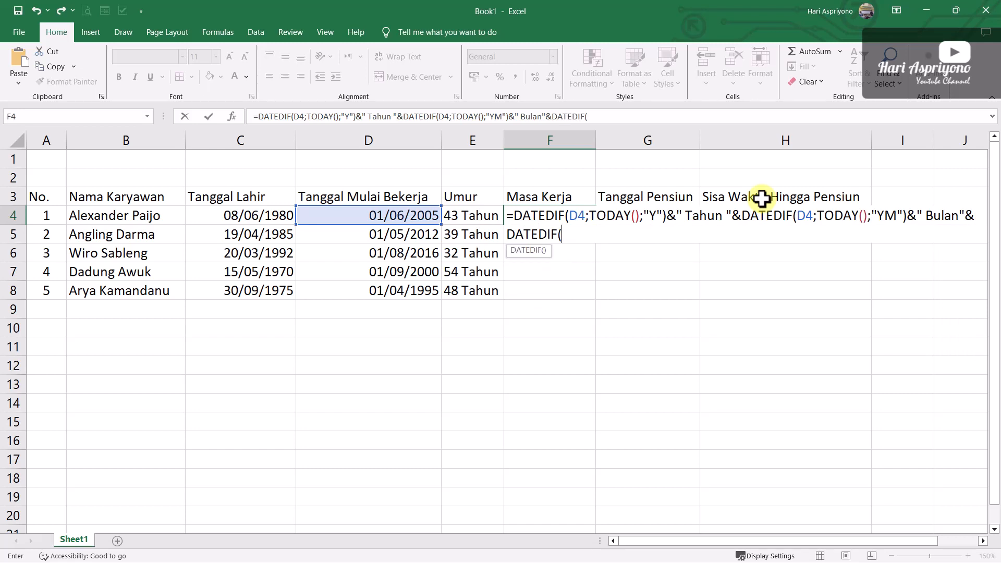
click(362, 219)
text(;TODAY)
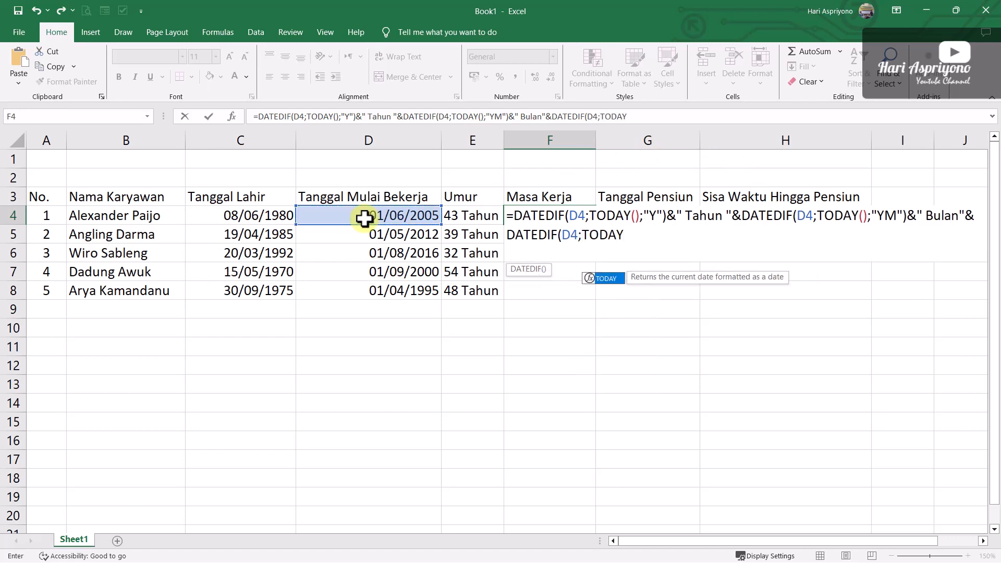
text(();)
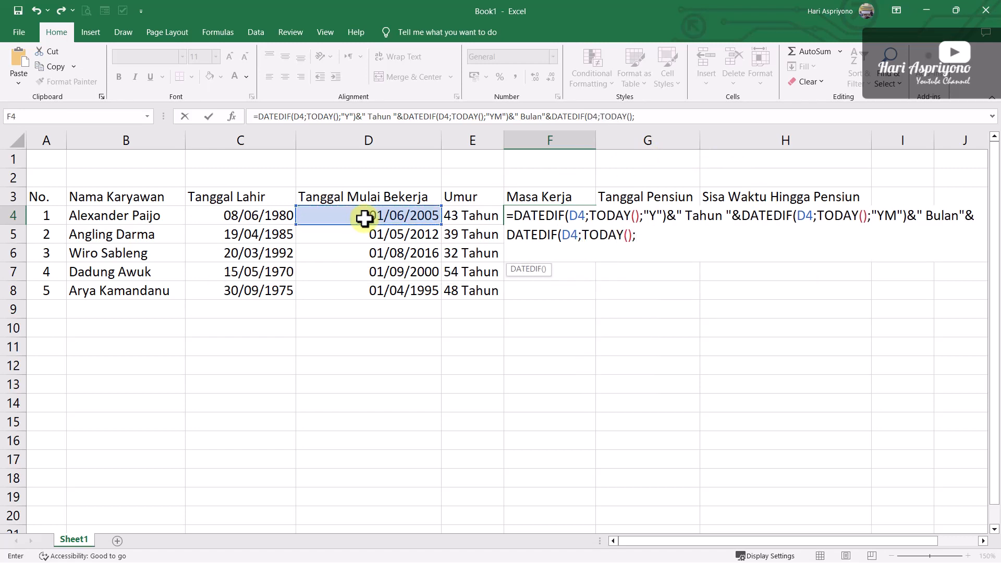
text(")
text(MD"))
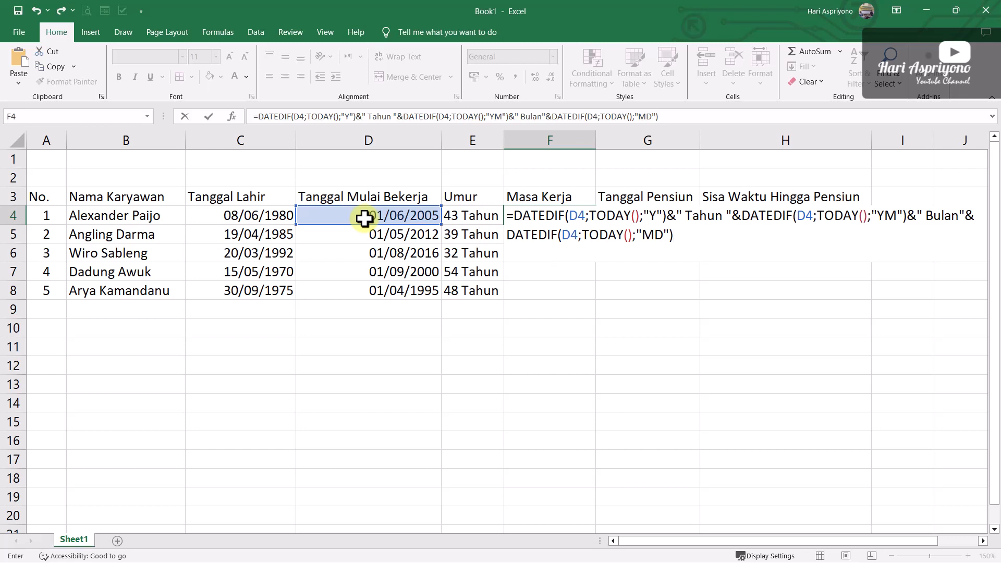
text(&" Hari")
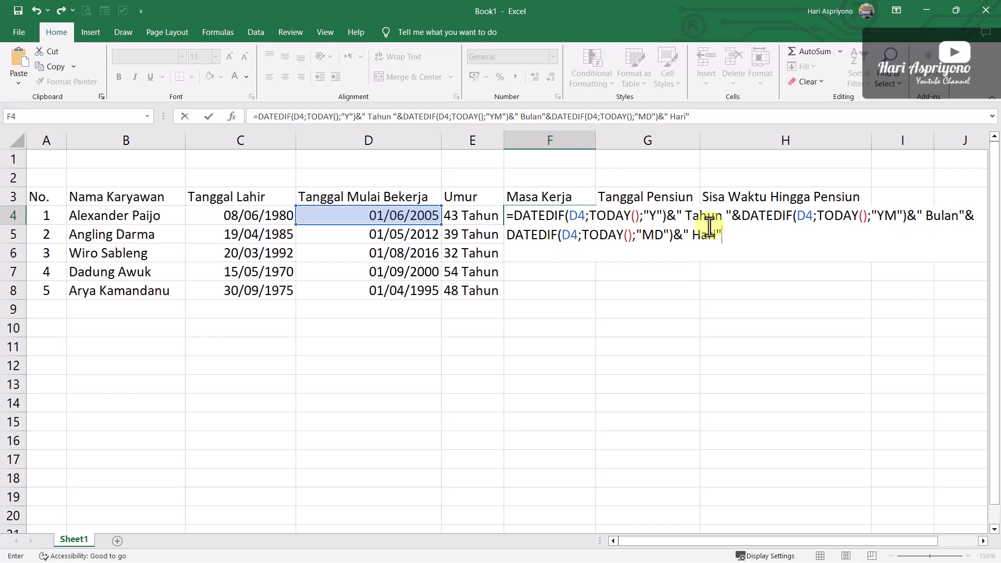
Append the day unit &" Hari" to the F4 formula and commit it
key(Return)
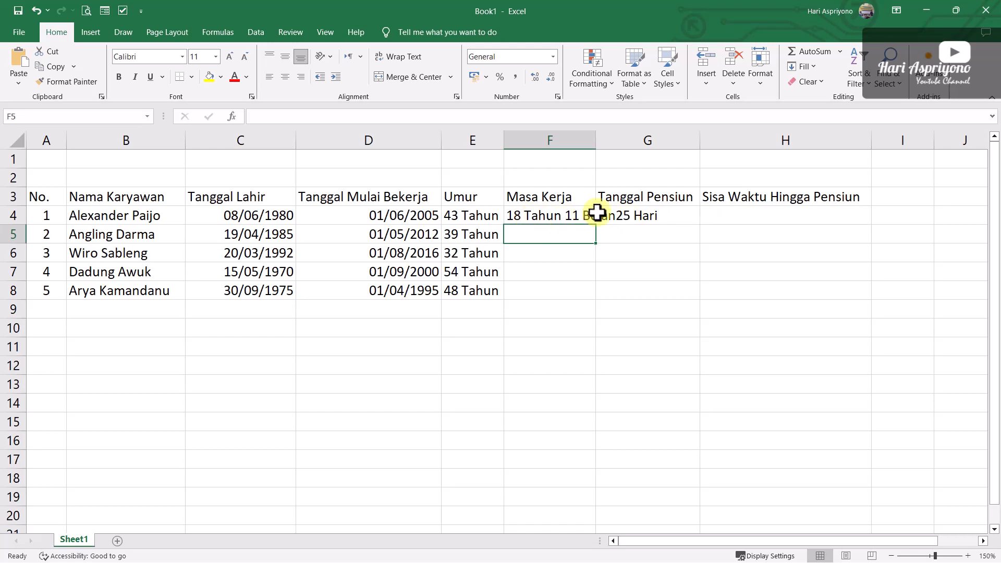
Correct the F4 formula by adding a space after Bulan, so the text reads " Bulan "
double_click(549, 218)
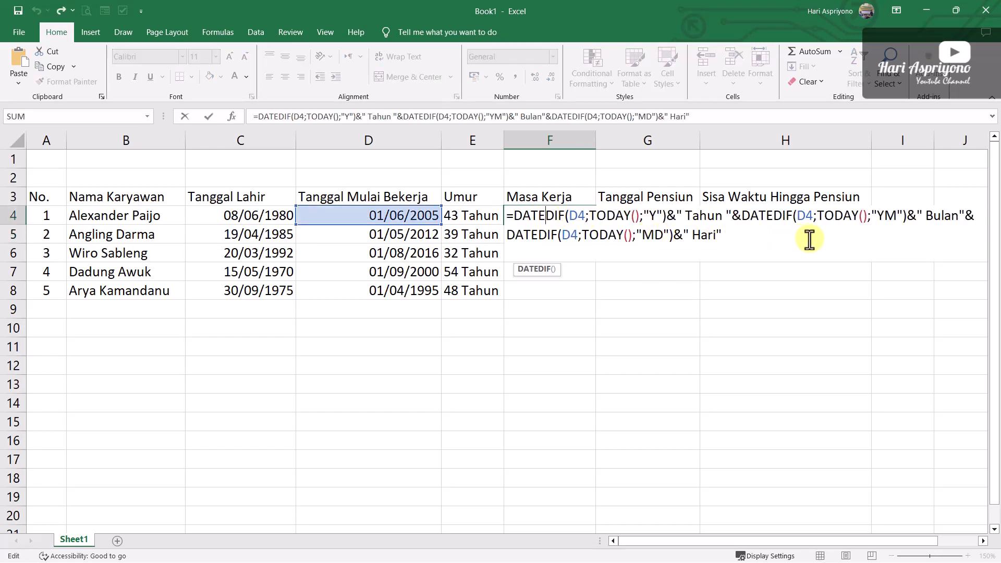
click(959, 216)
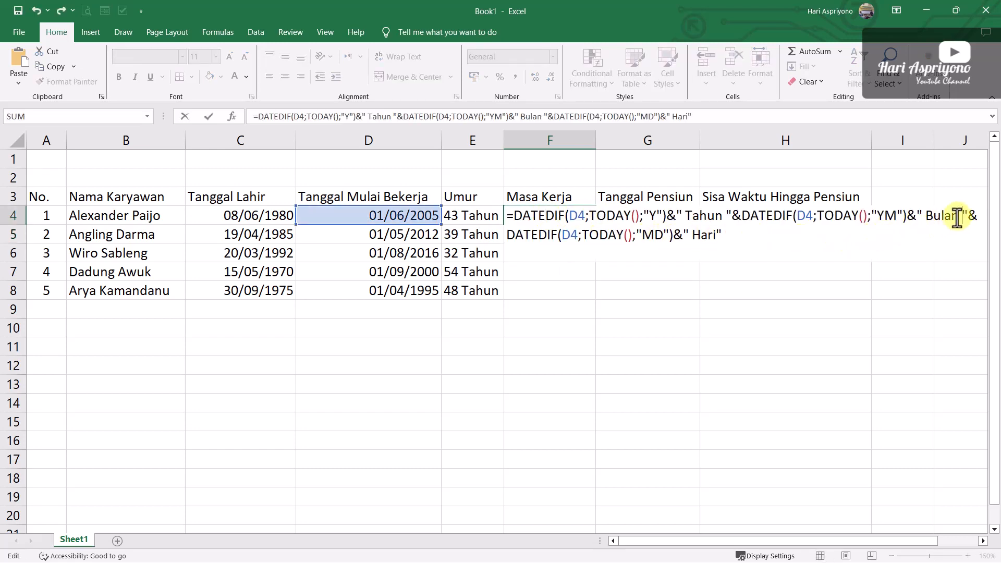
key(Return)
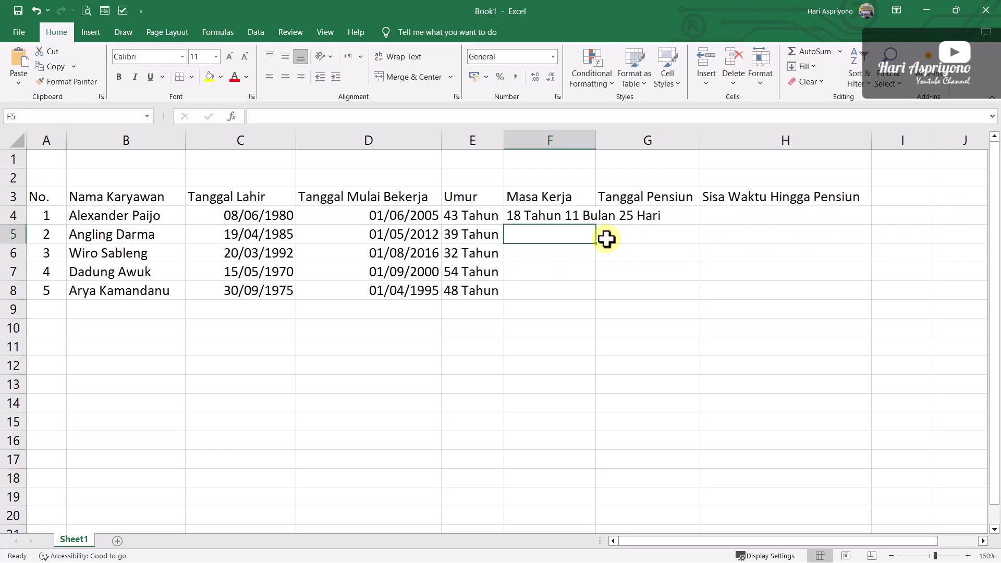
Widen column F to fit the length of service and fill the F4 formula down to F8
drag(596, 140, 669, 146)
click(547, 215)
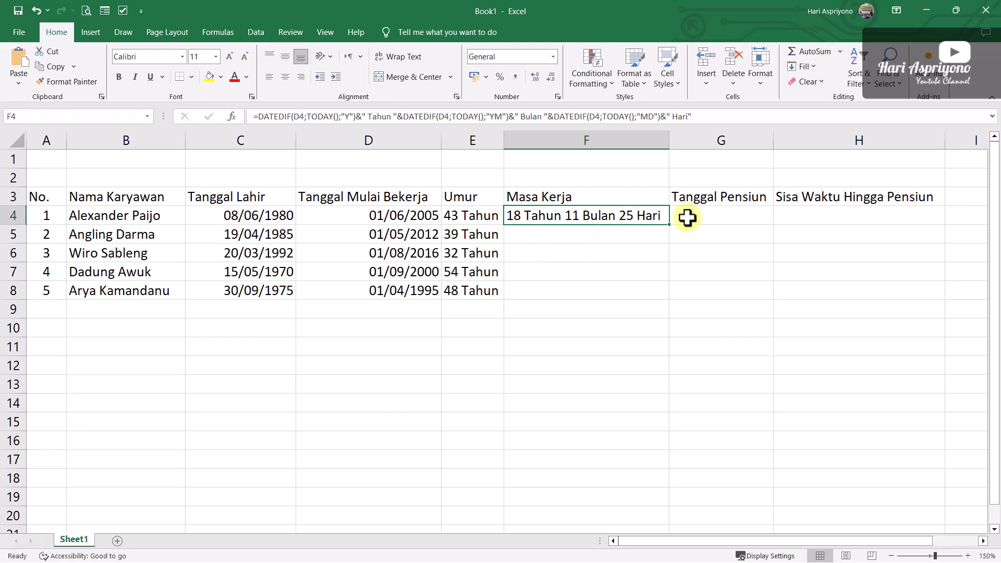
drag(668, 224, 665, 296)
Insert today's date in the empty cell F11 as a check on the calculated service and clear it again
click(554, 349)
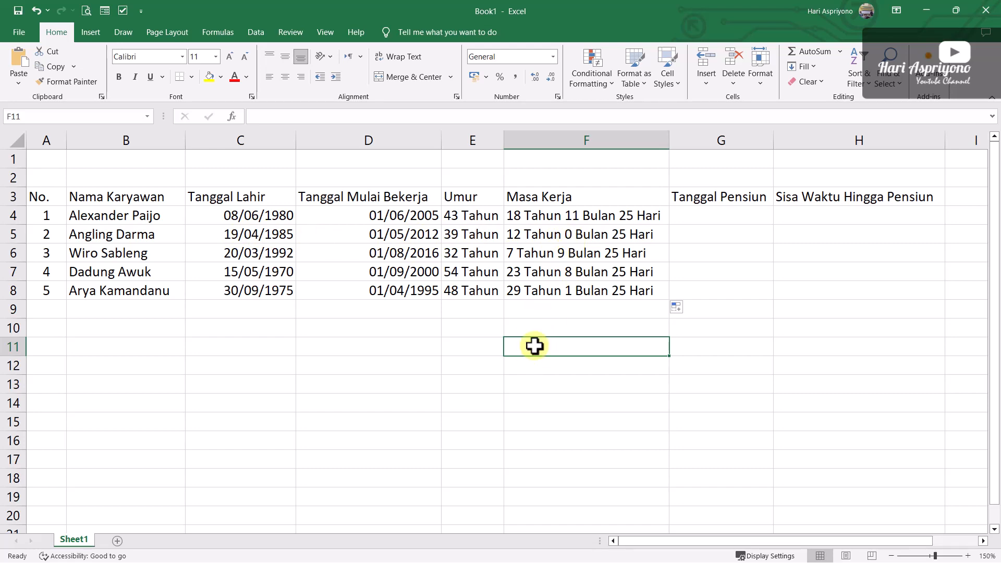
key(ctrl+semicolon)
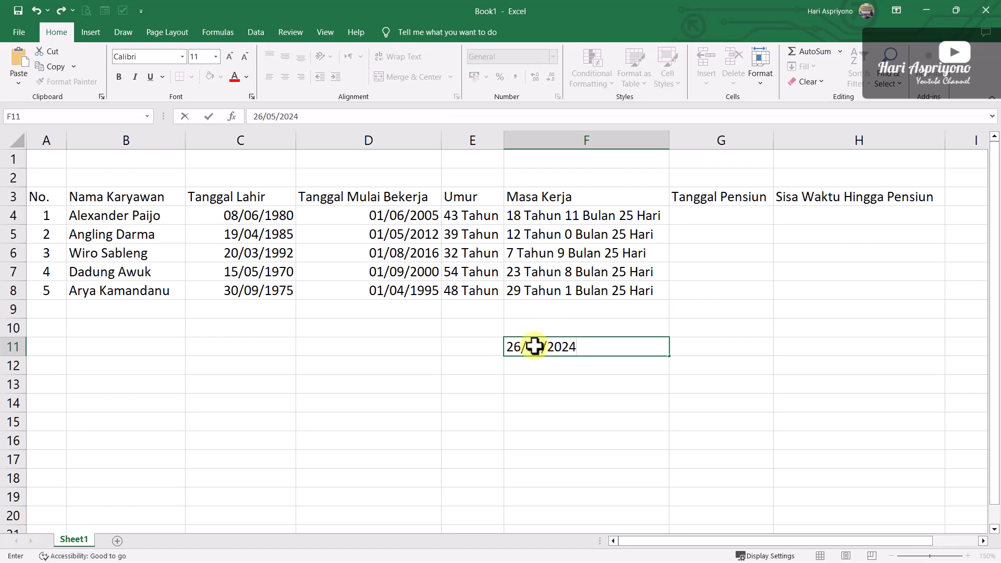
key(BackSpace)
key(BackSpace)
key(BackSpace)
key(BackSpace)
key(BackSpace)
key(BackSpace)
key(BackSpace)
key(BackSpace)
key(BackSpace)
key(BackSpace)
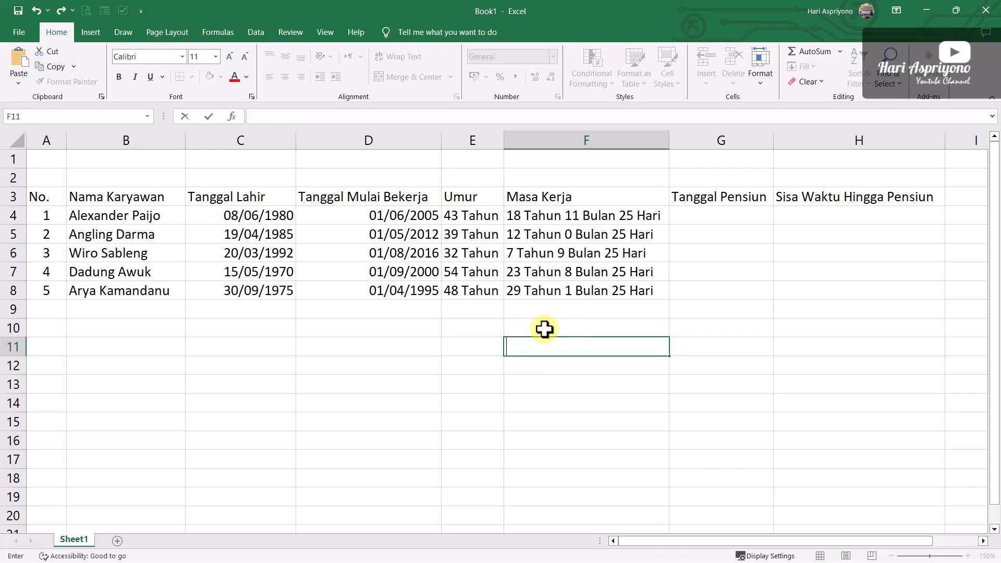
click(546, 328)
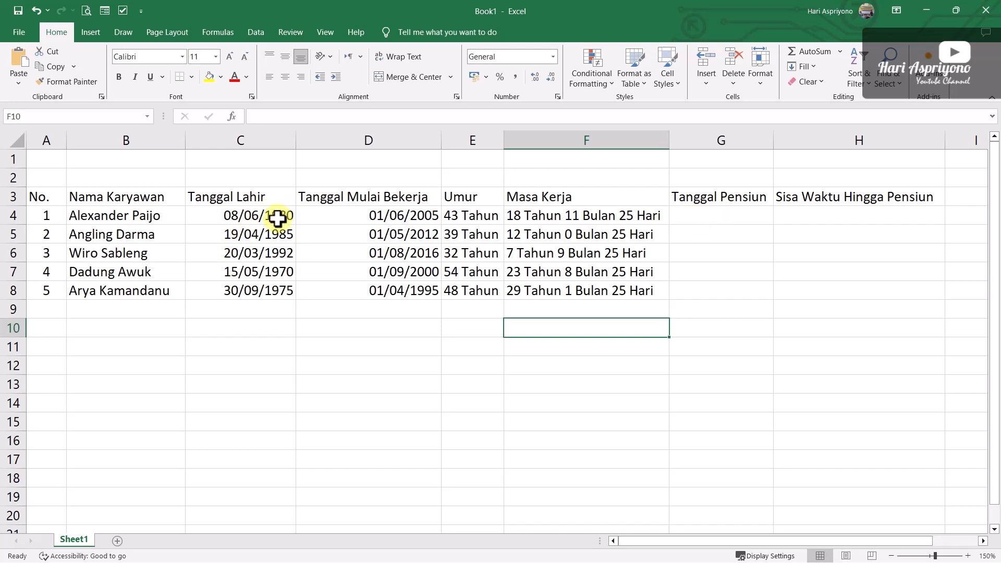
Begin the Tanggal Pensiun formula in cell G4 with the birth year plus 60, =DATE(YEAR(C4)+60
click(699, 217)
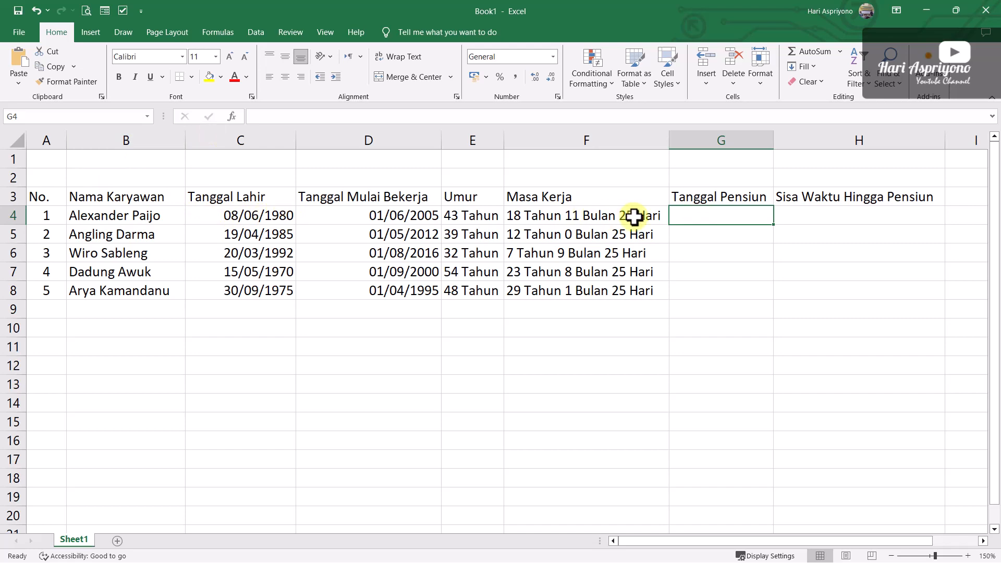
text(=D)
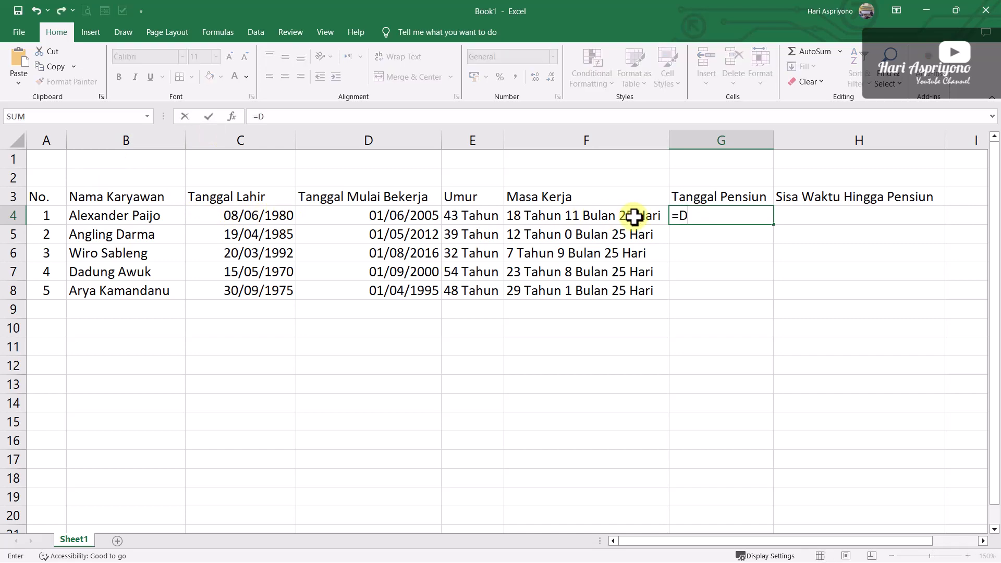
text(ATE()
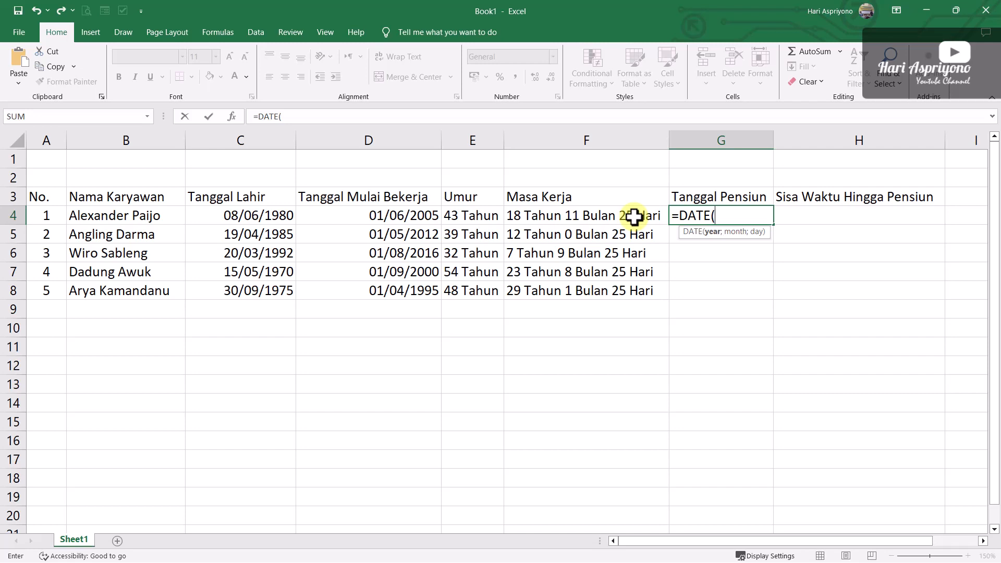
text(YEAR)
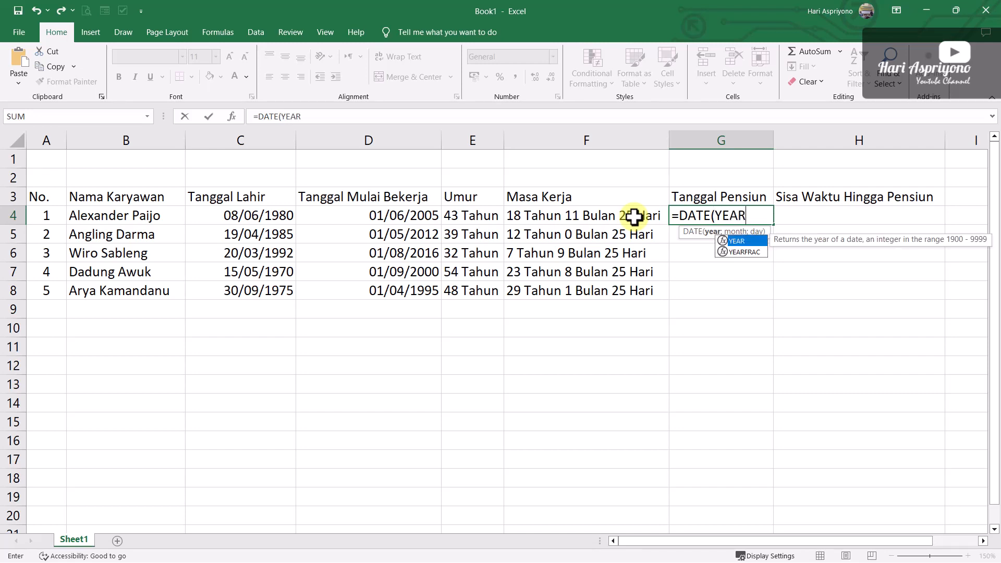
text(()
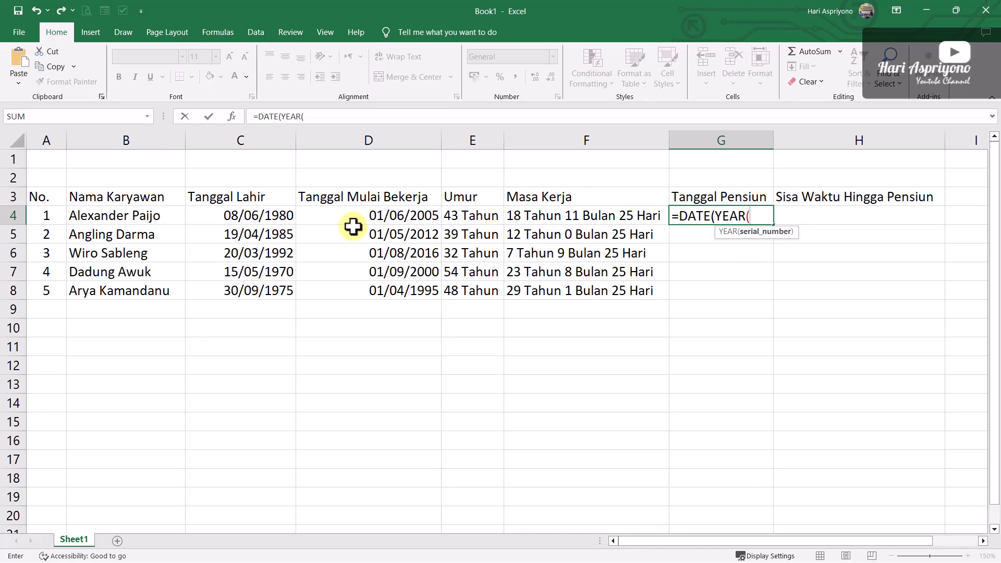
click(256, 215)
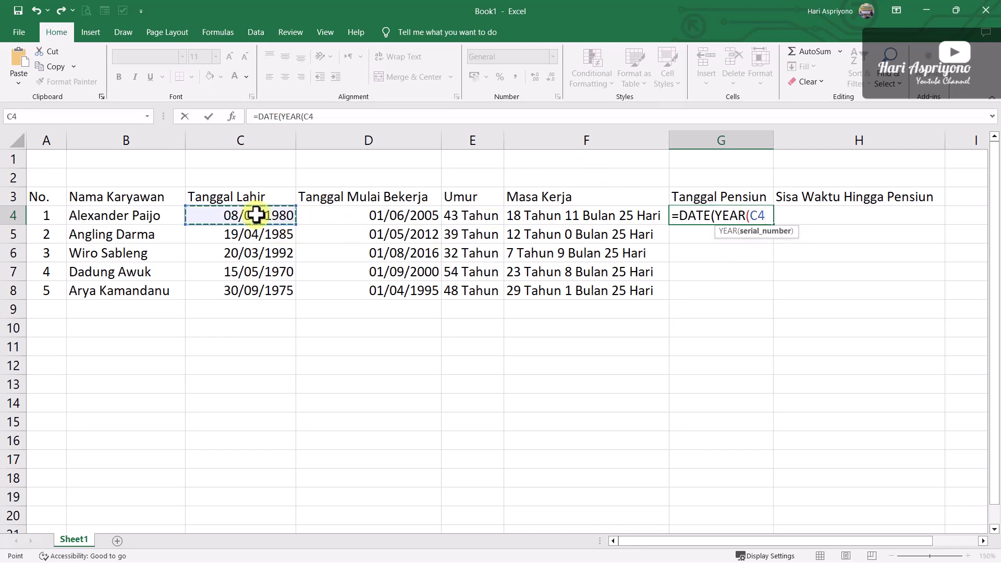
text())
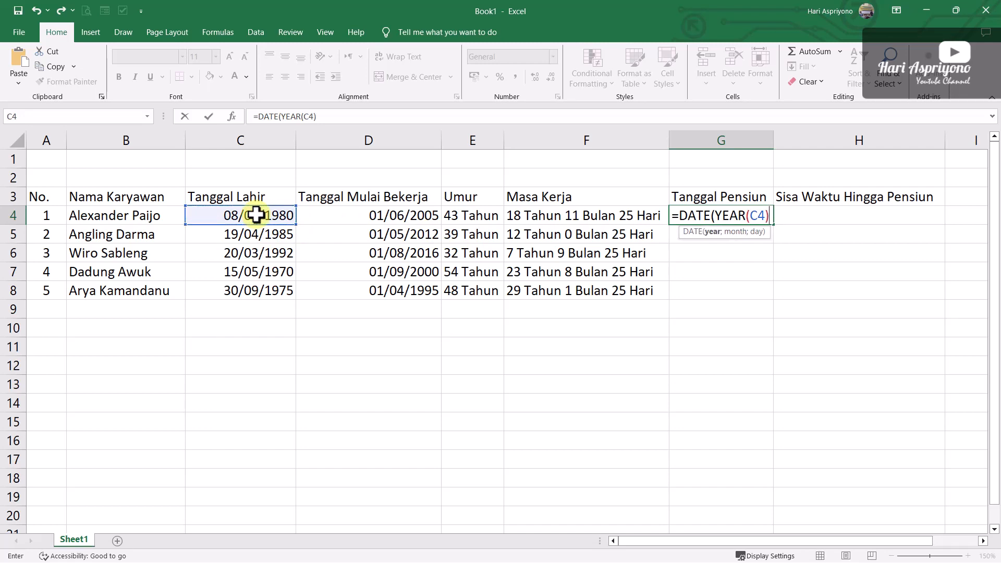
text(+60)
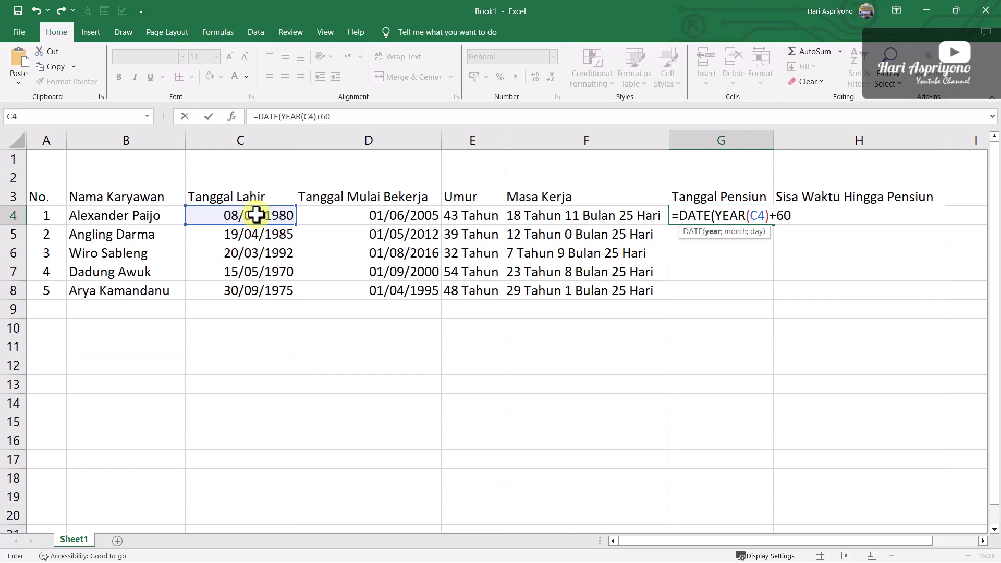
text(;MO)
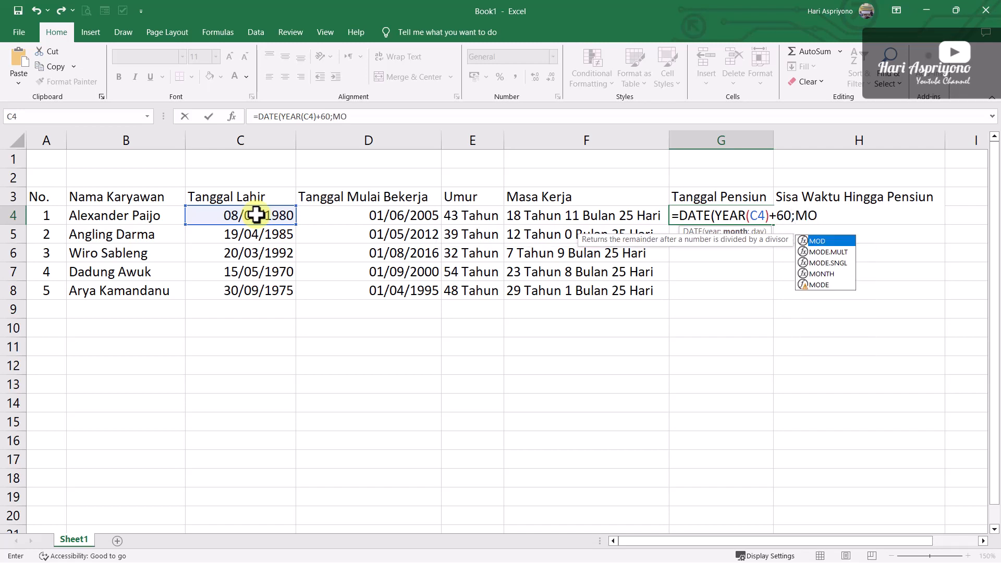
text(NTH )
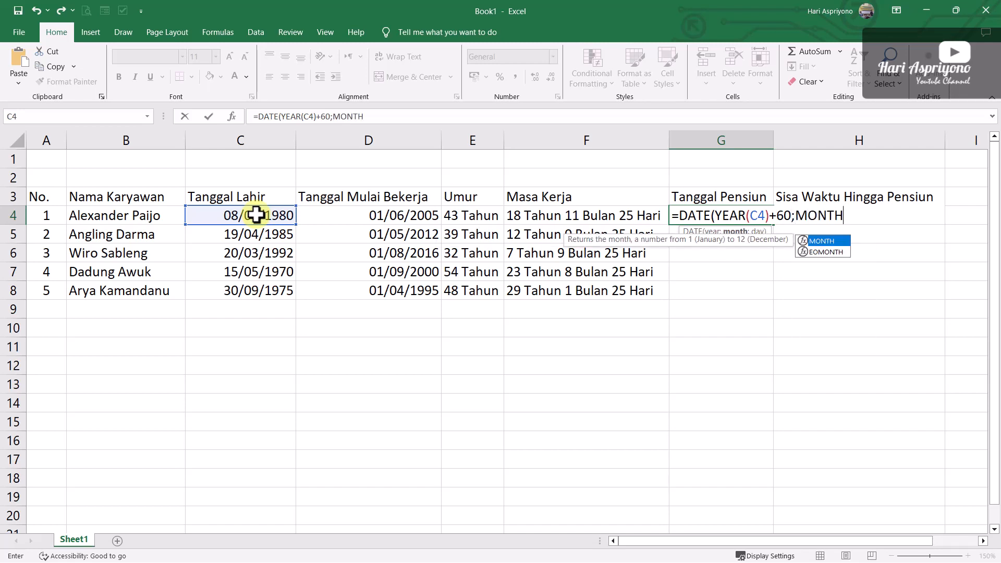
text(()
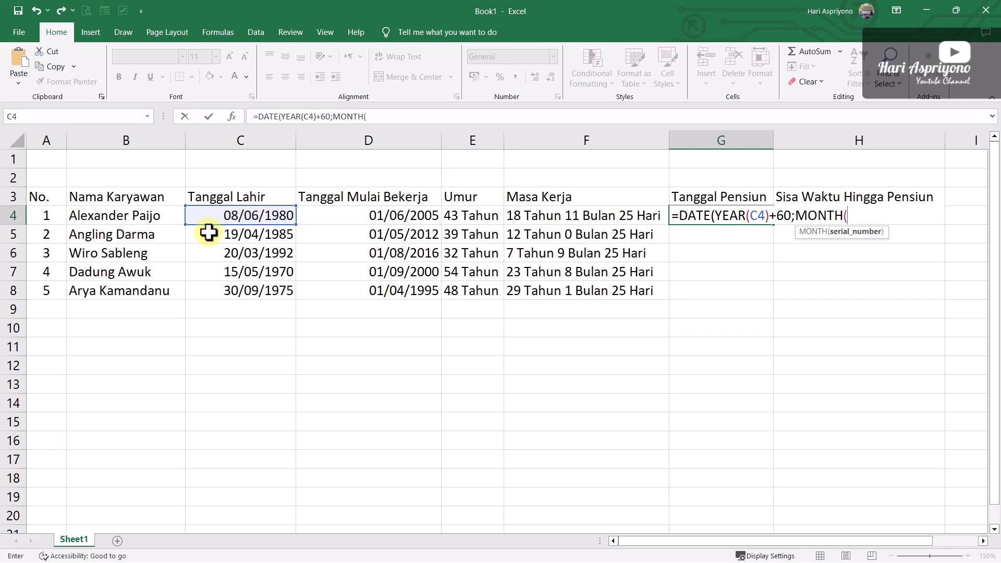
Add the birth month as the second DATE argument in the G4 formula, MONTH(C4)
click(250, 213)
text())
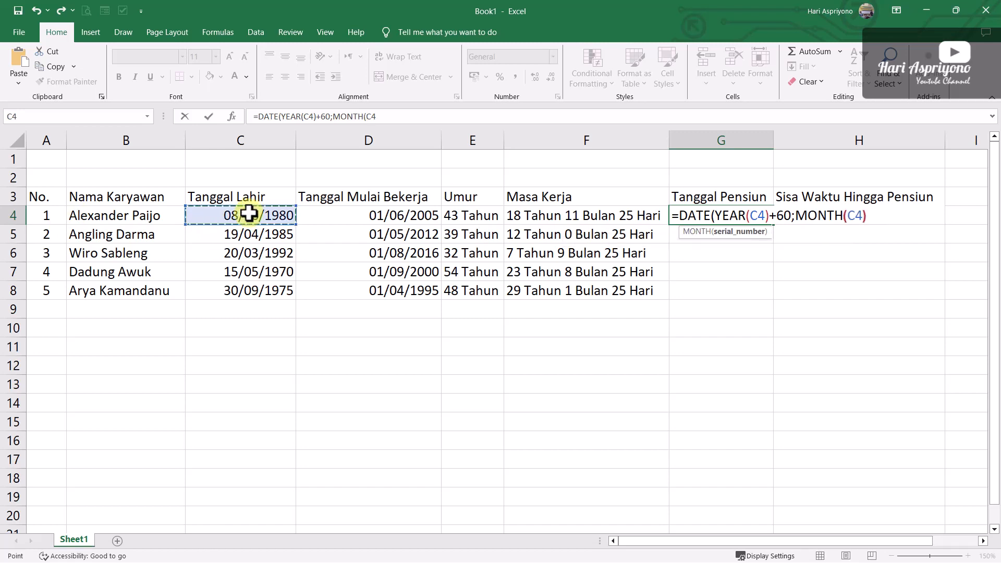
text(;)
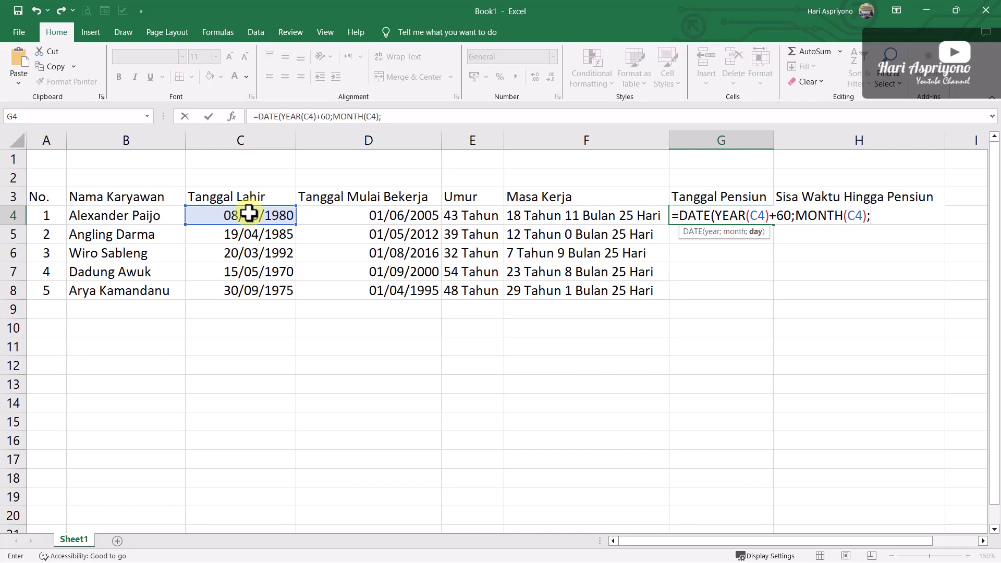
text(DAY)
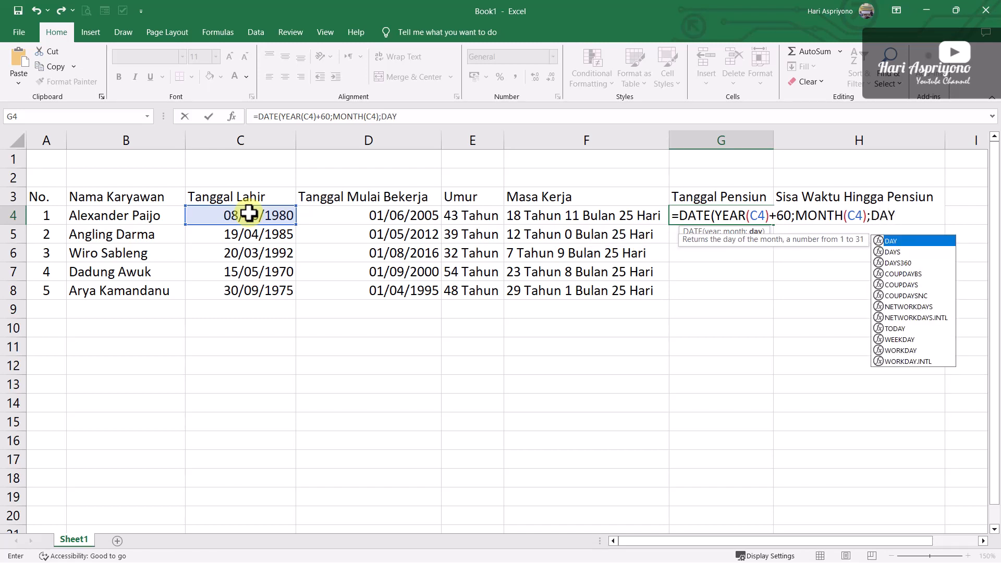
text(()
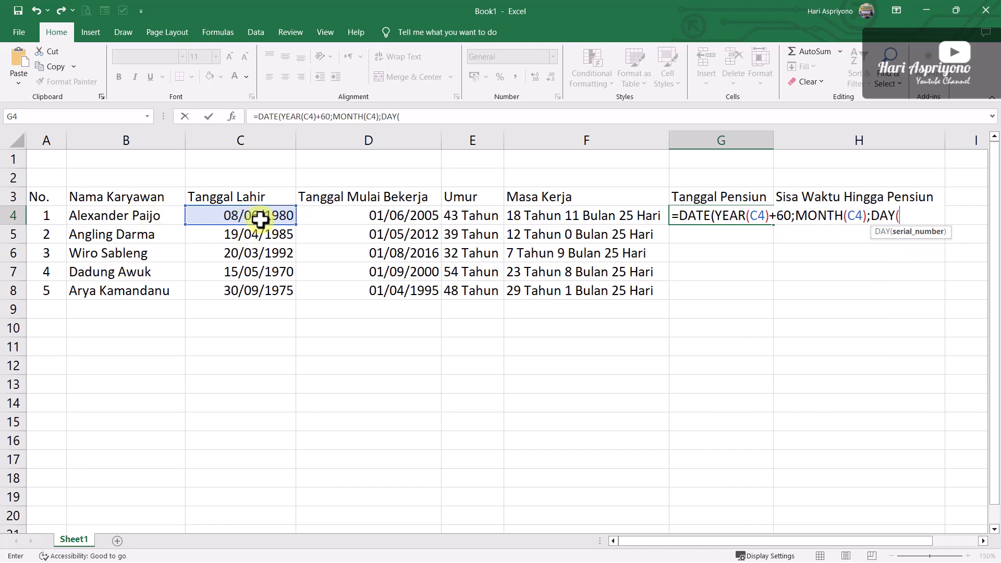
Complete the G4 formula with the birth day, DAY(C4), as the last DATE argument and enter it
click(260, 219)
text())
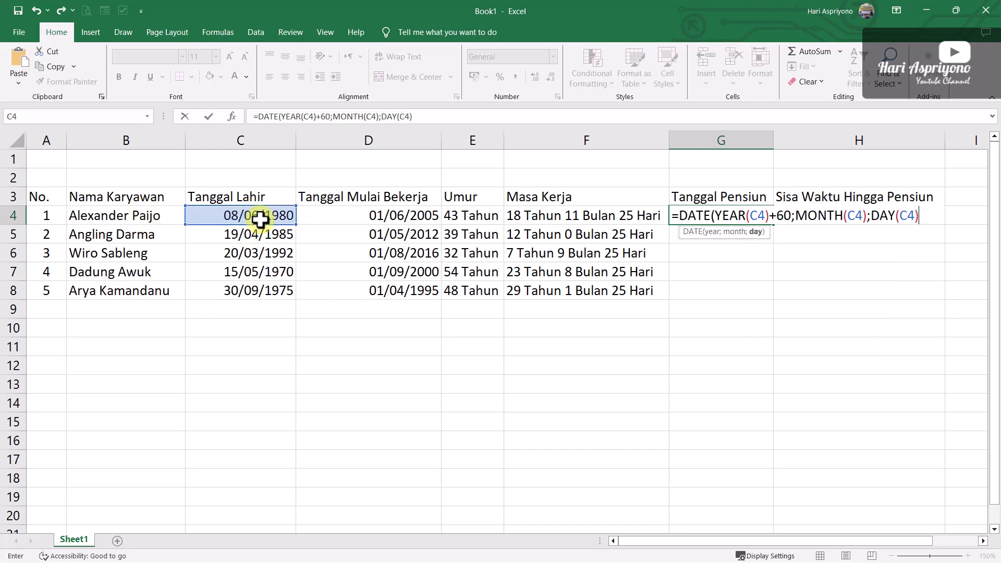
text())
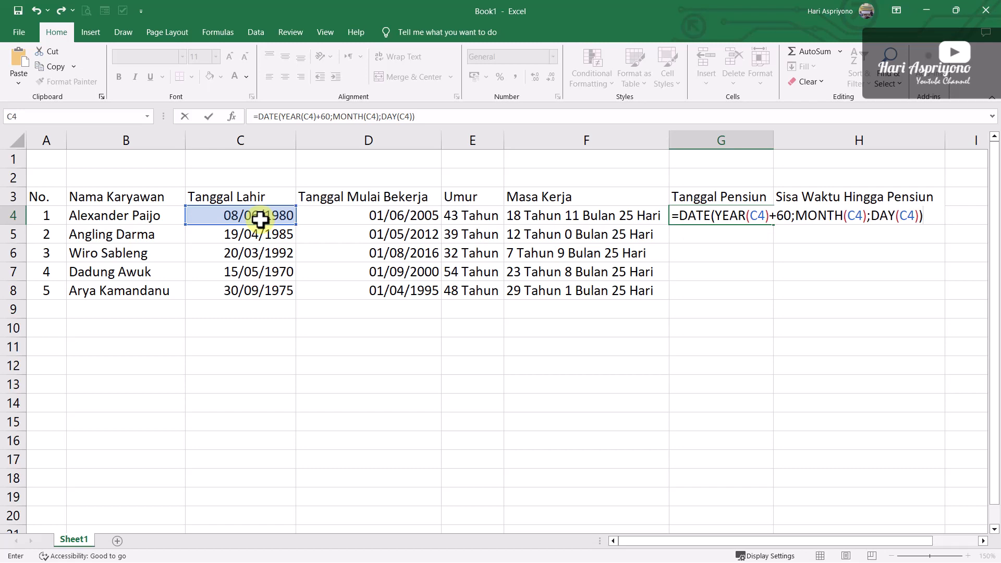
key(Return)
Fill the G4 retirement date formula down to G8 and check the copied formulas in G8 and G7
click(739, 214)
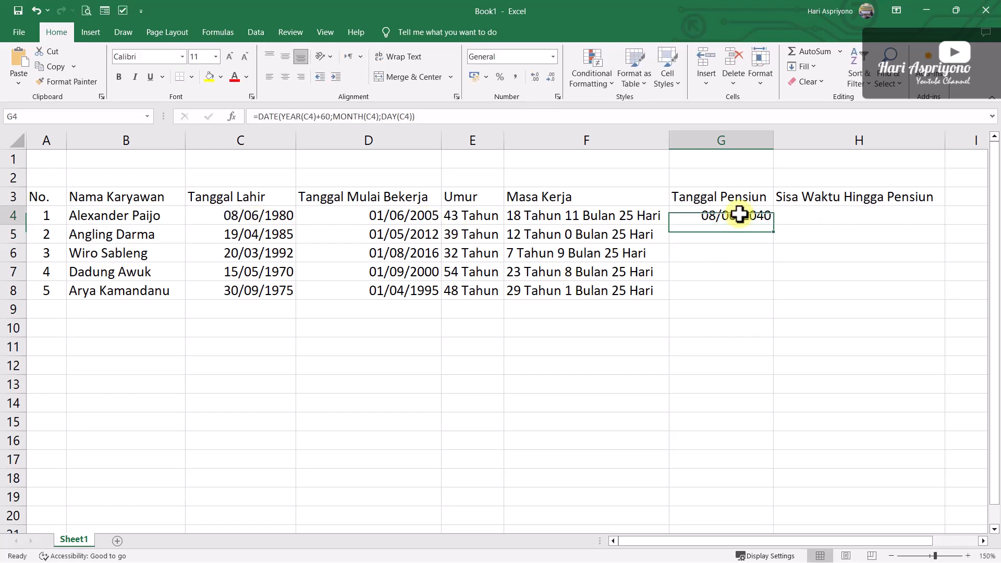
drag(774, 232, 771, 301)
click(713, 347)
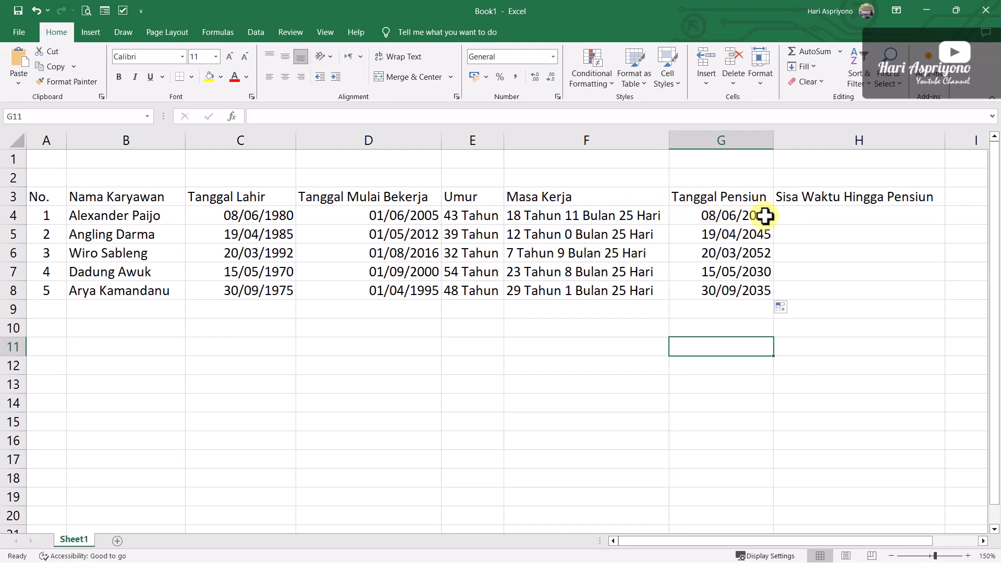
click(721, 294)
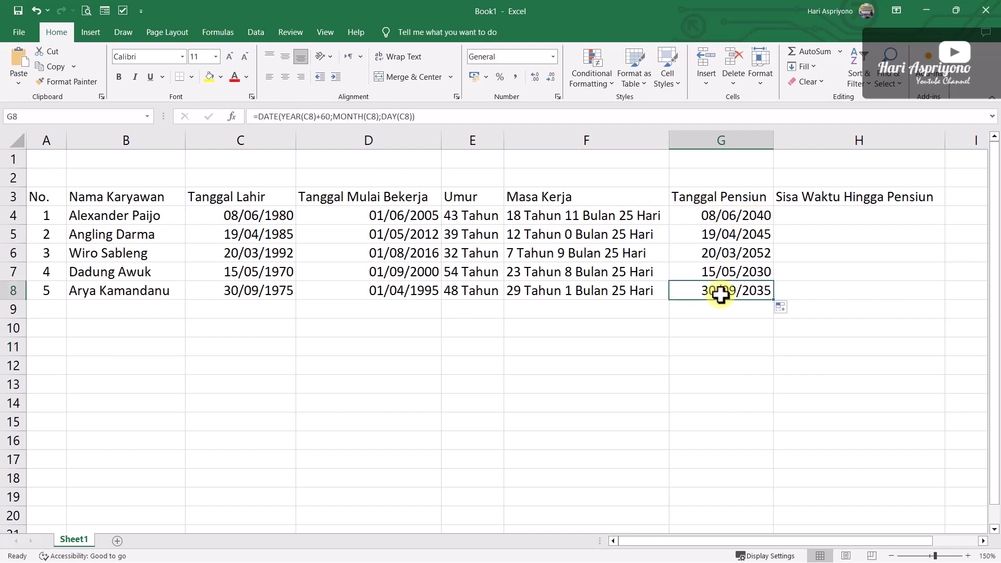
click(719, 270)
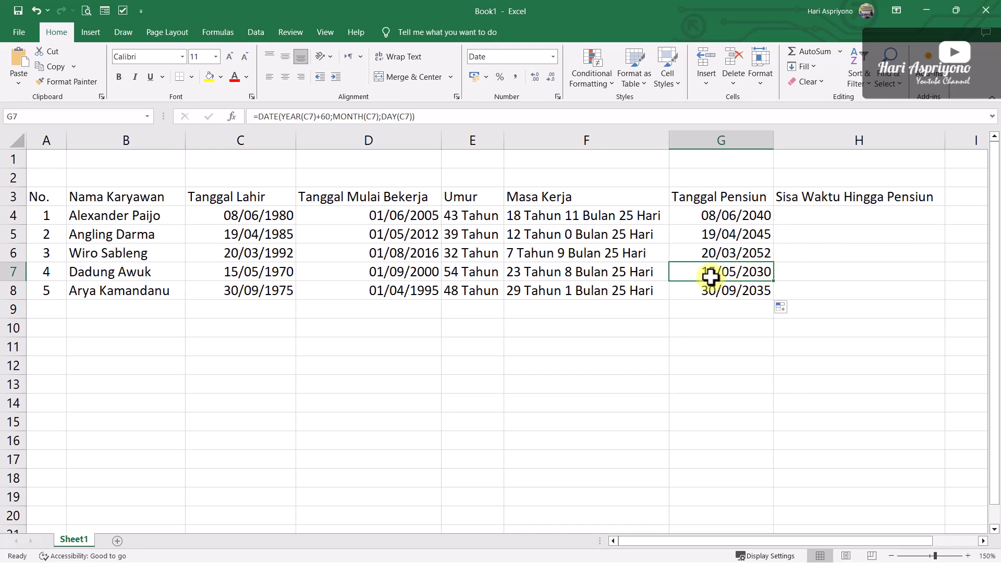
Begin the Sisa Waktu Hingga Pensiun formula in H4 with the full years until retirement, =DATEDIF(TODAY();G4;"Y")
click(813, 217)
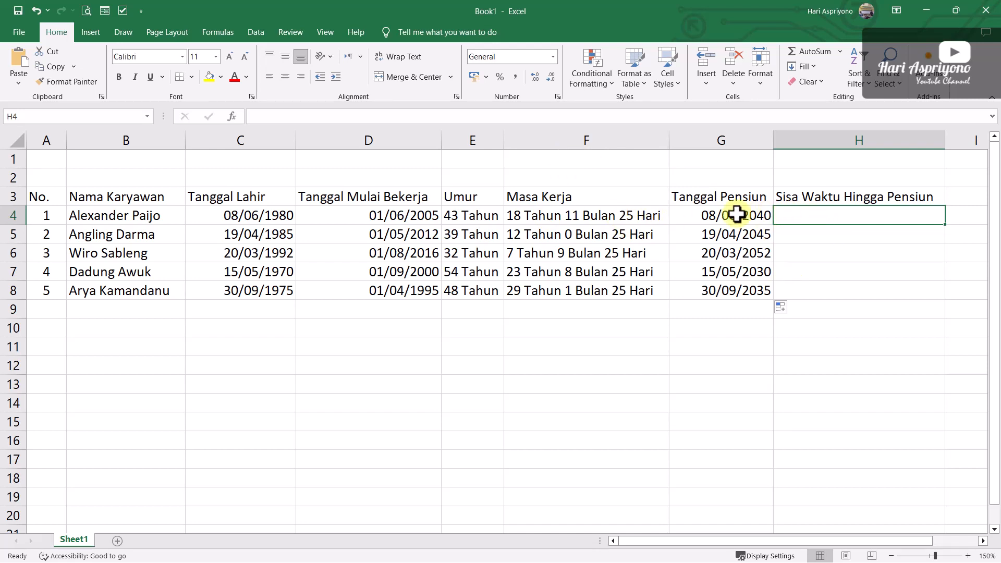
text(=)
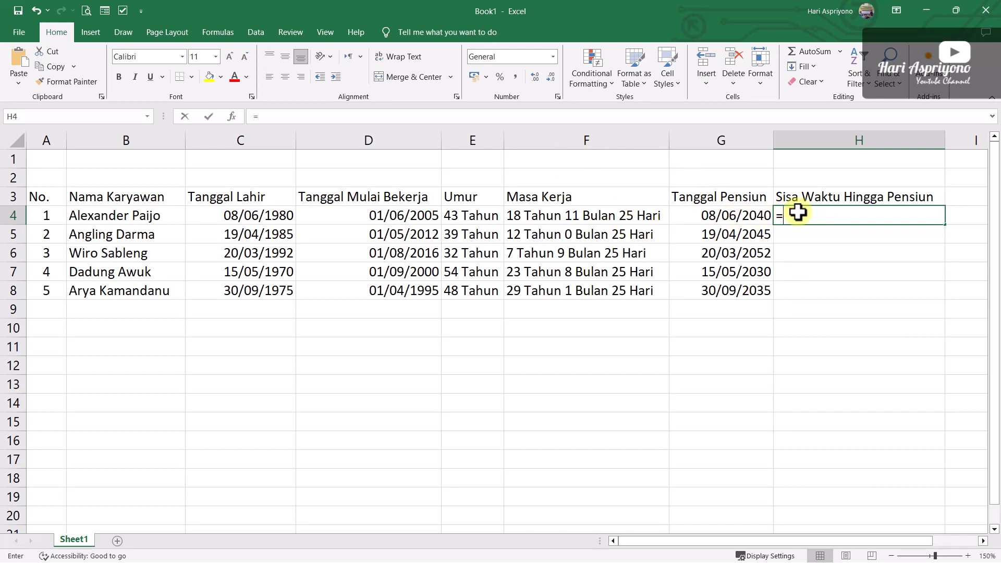
text(DATEDIF()
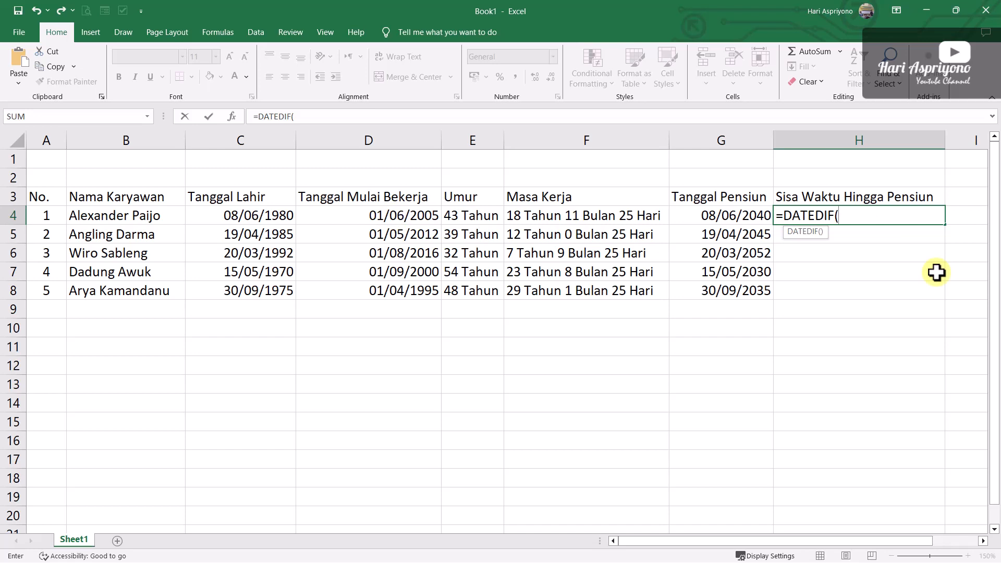
text(TODA)
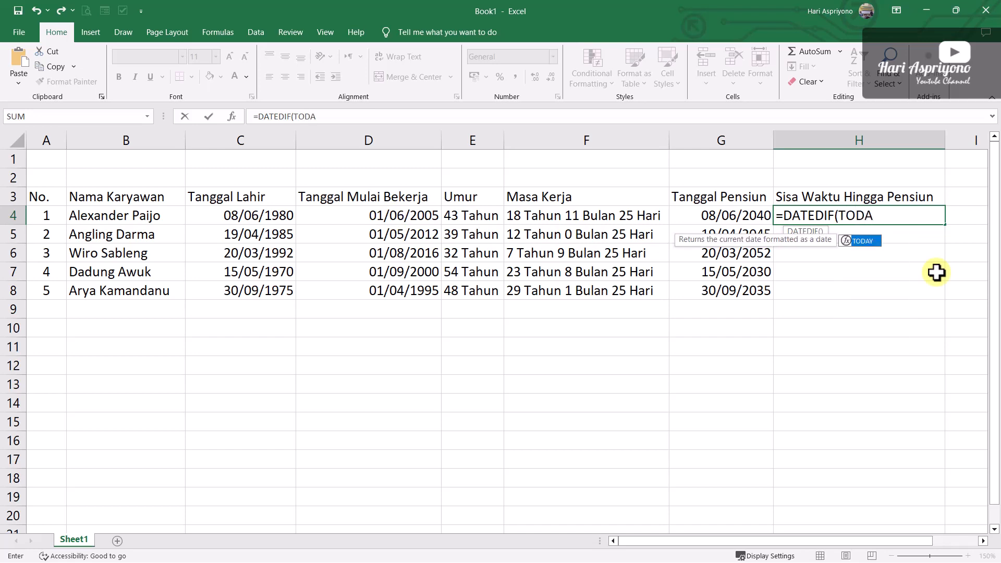
text(Y()
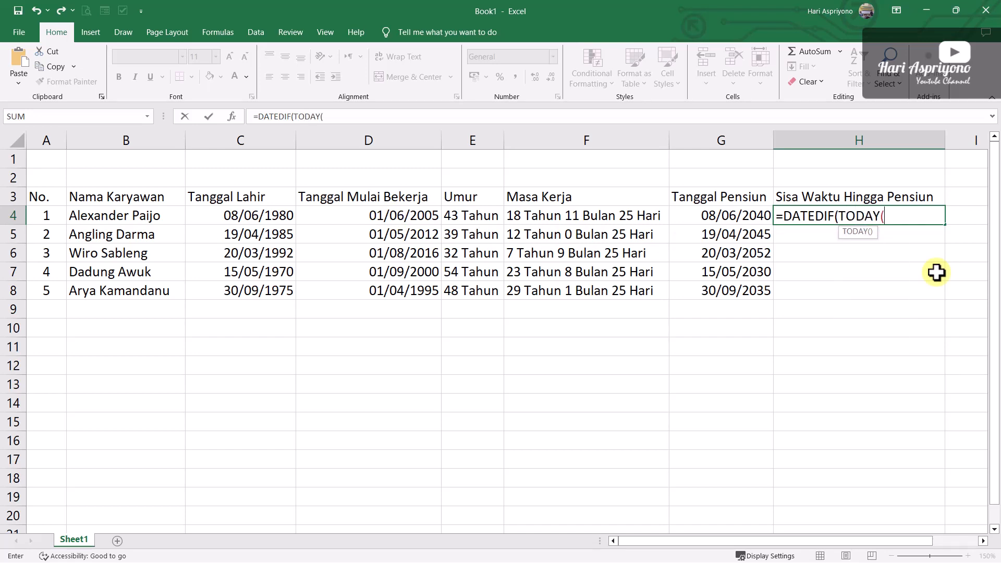
text();)
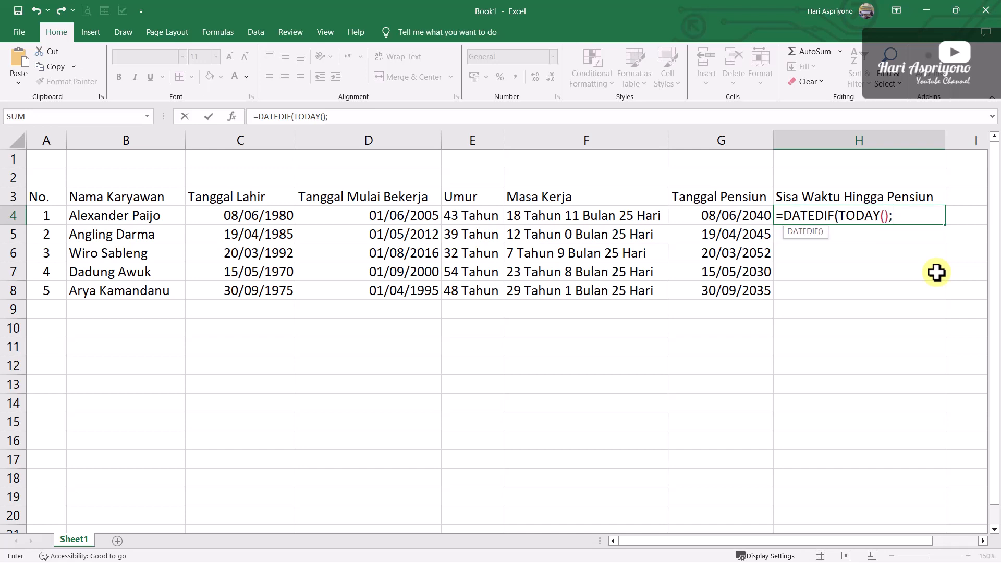
click(726, 216)
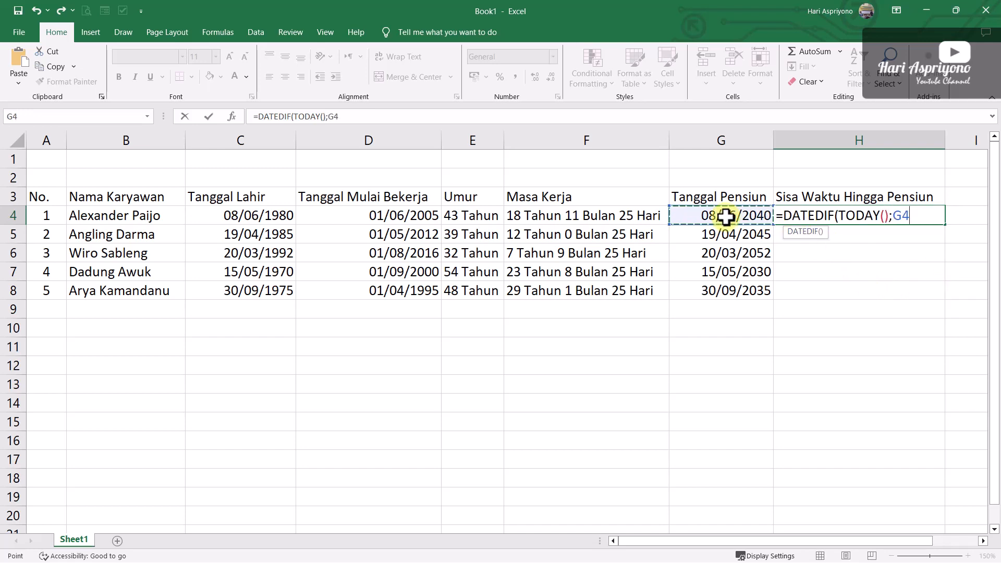
text(;"Y"))
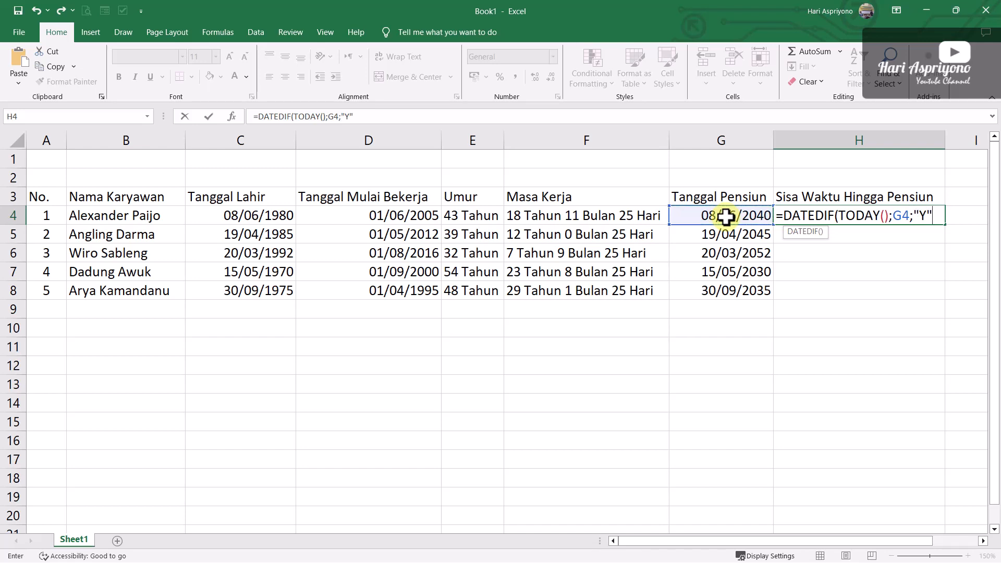
text(&)
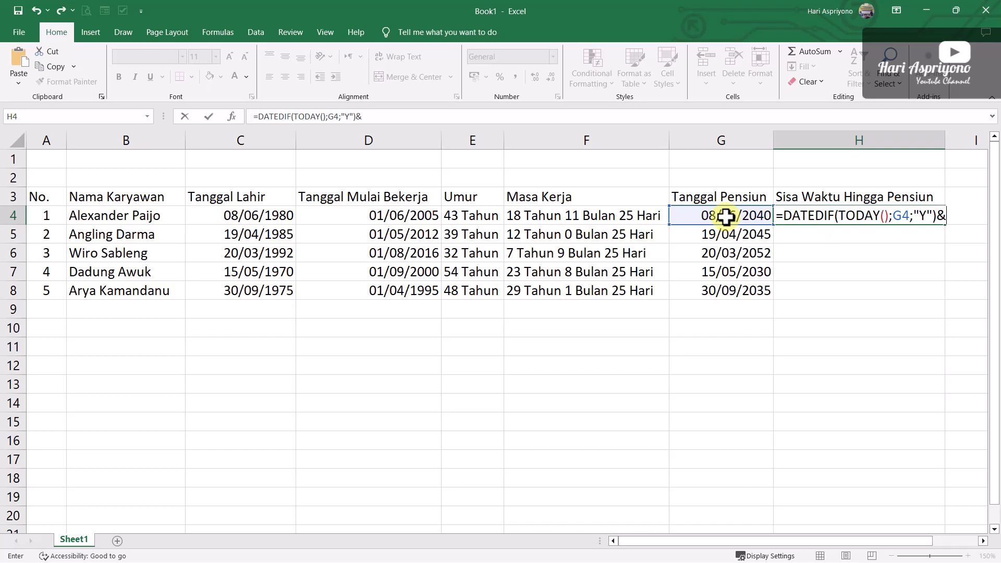
text(" Tahun ")
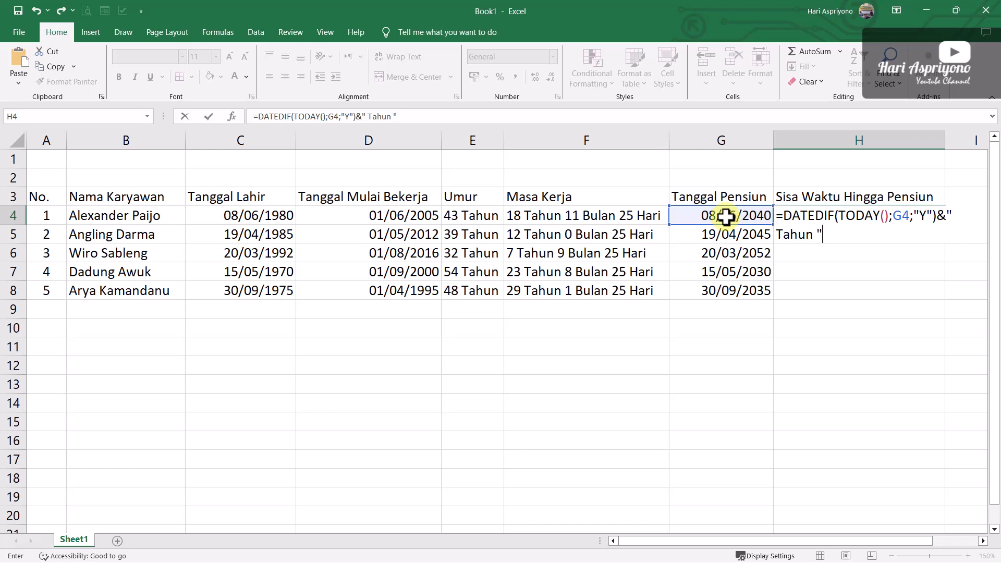
text(&DATEDIF()
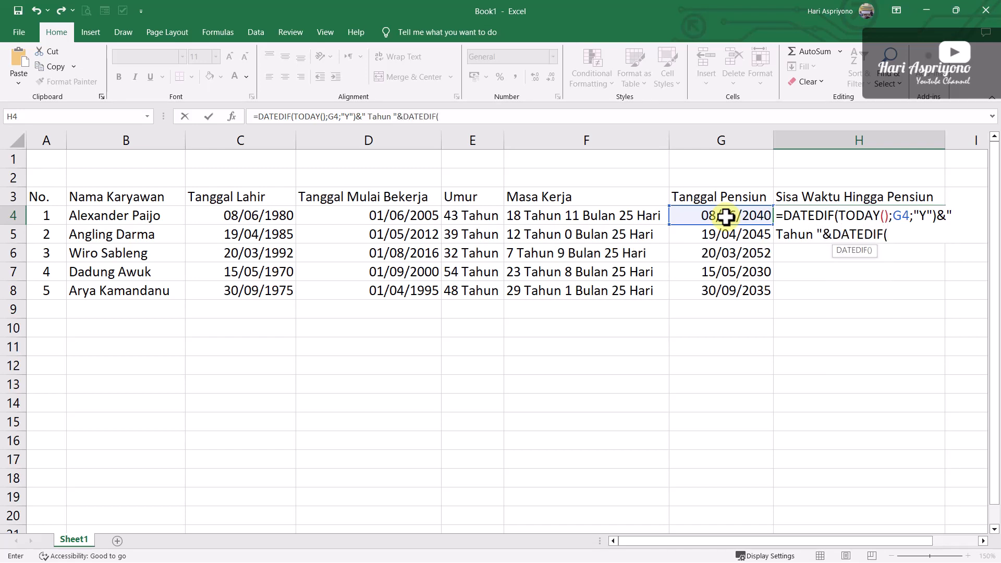
text(TODAY)
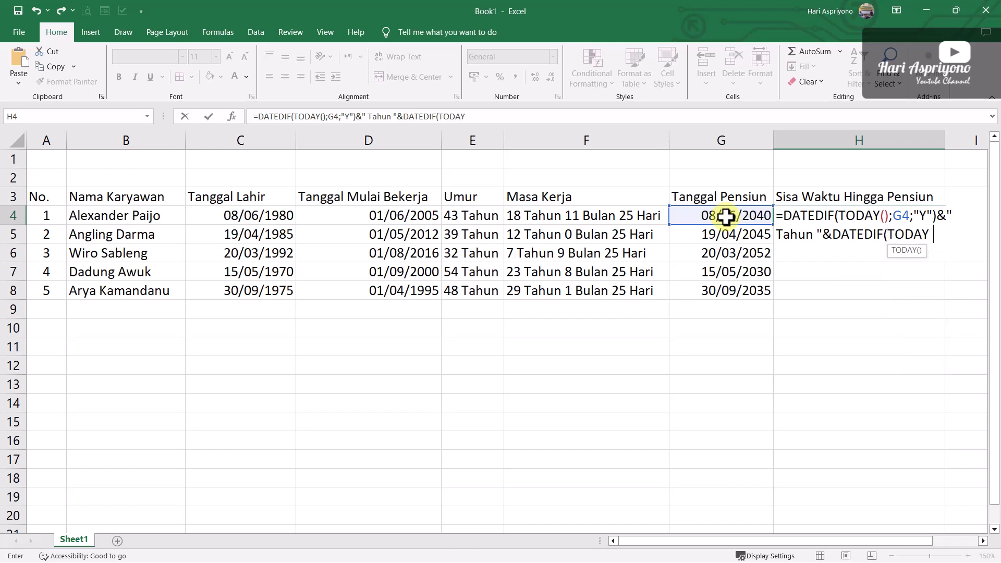
text(();)
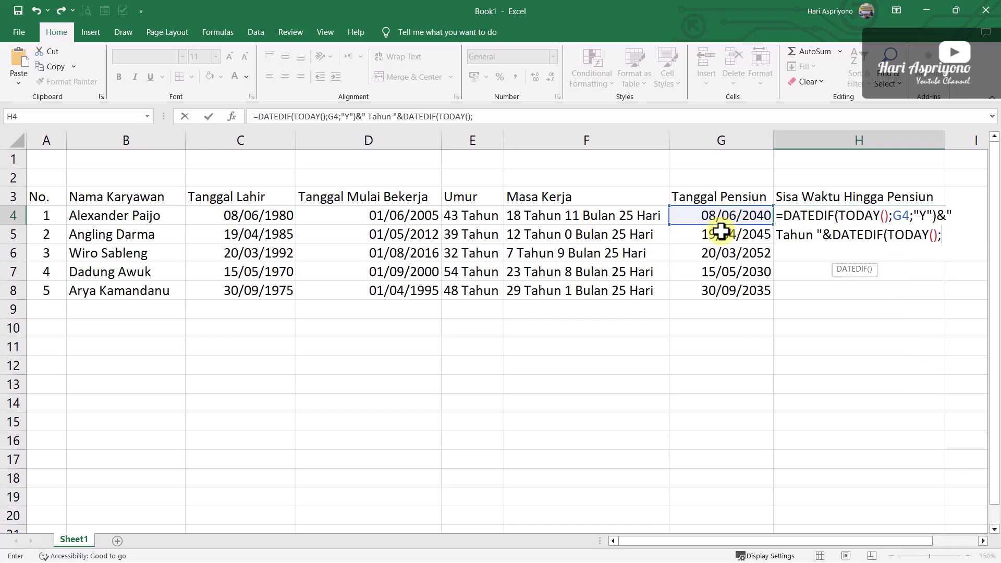
Append the text " Tahun " and the remaining months to the H4 formula, &" Tahun "&DATEDIF(TODAY();G4;"YM")
click(737, 217)
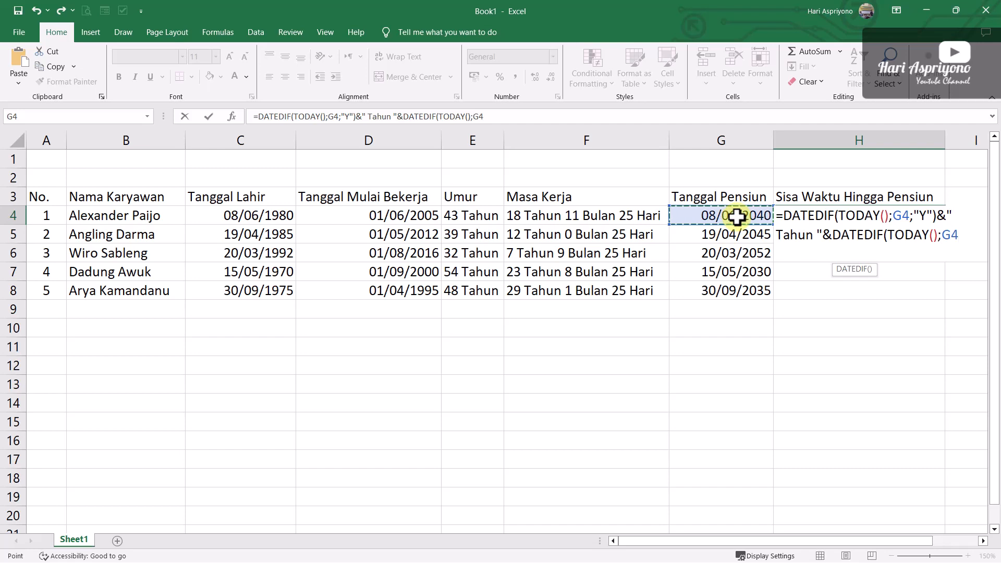
text(;"YM")
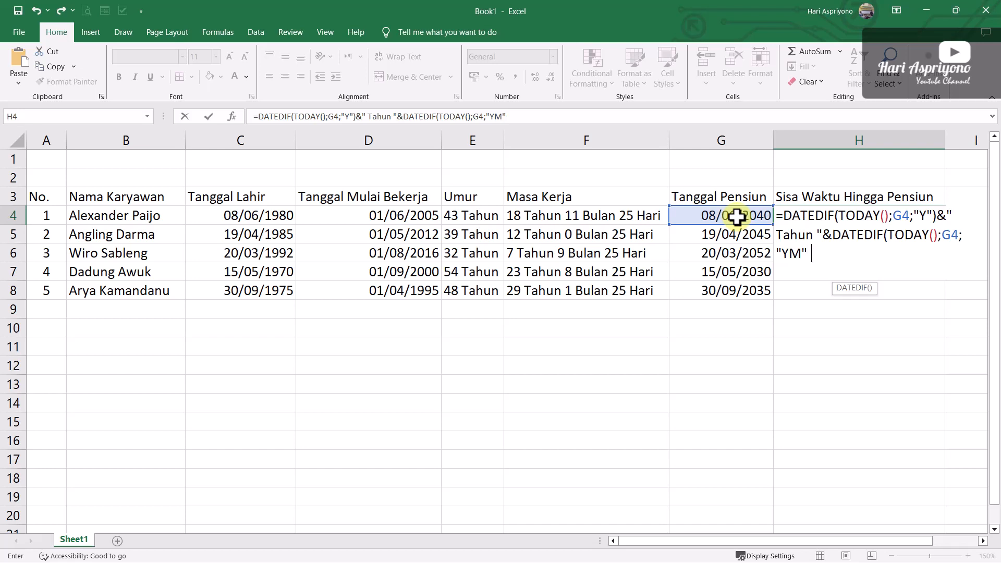
text()&)
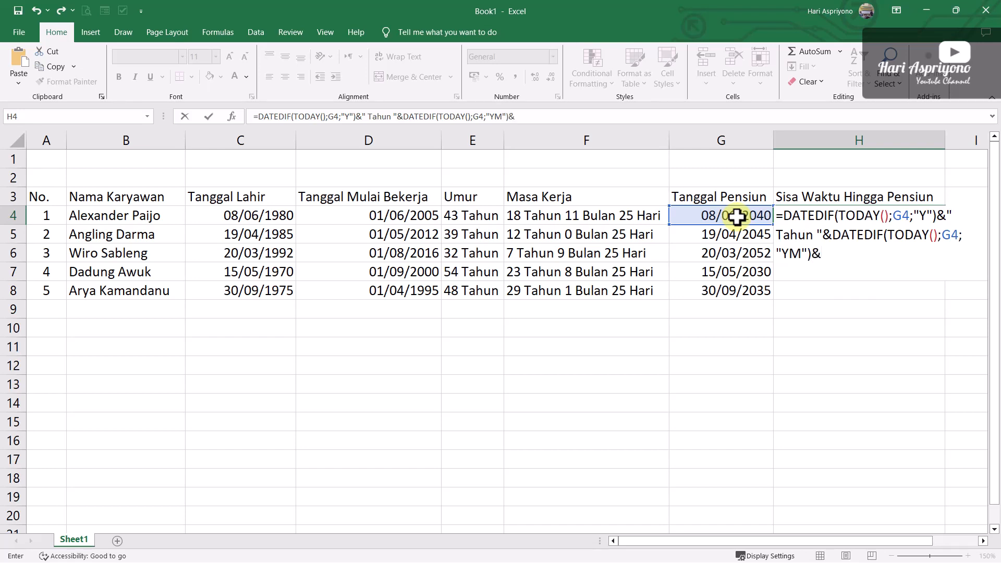
text(" Bulan "&DATEDIF)
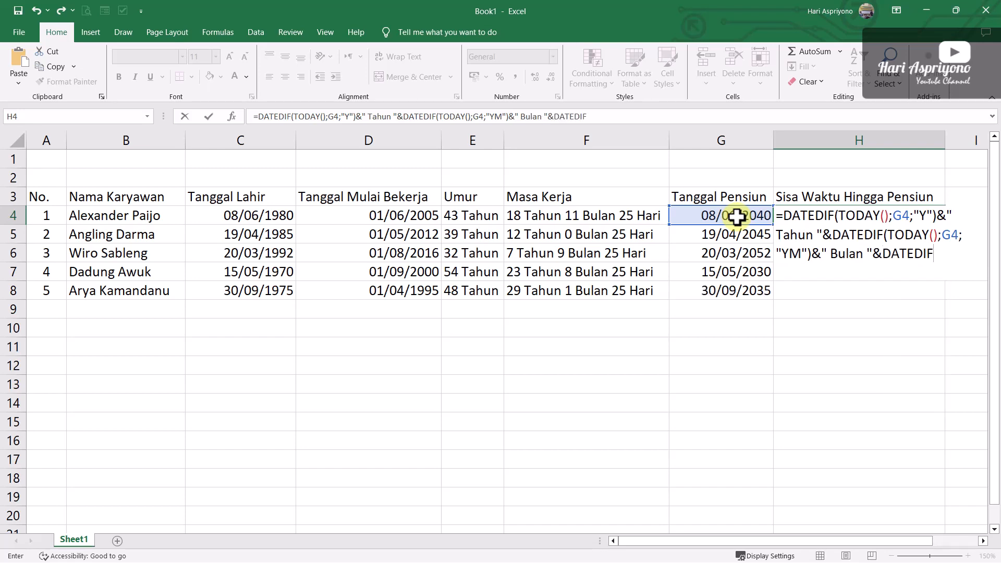
text(()
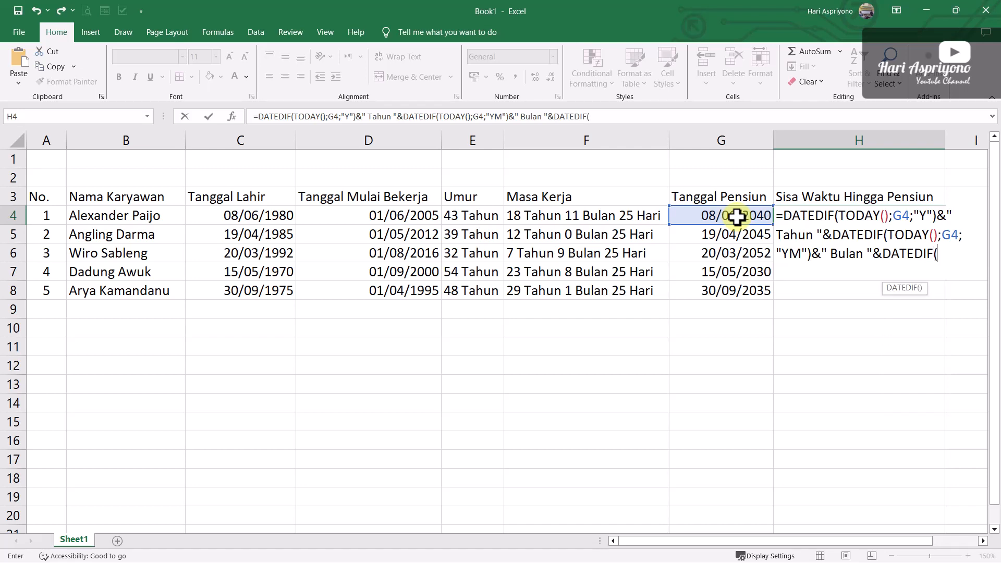
text(TODAY)
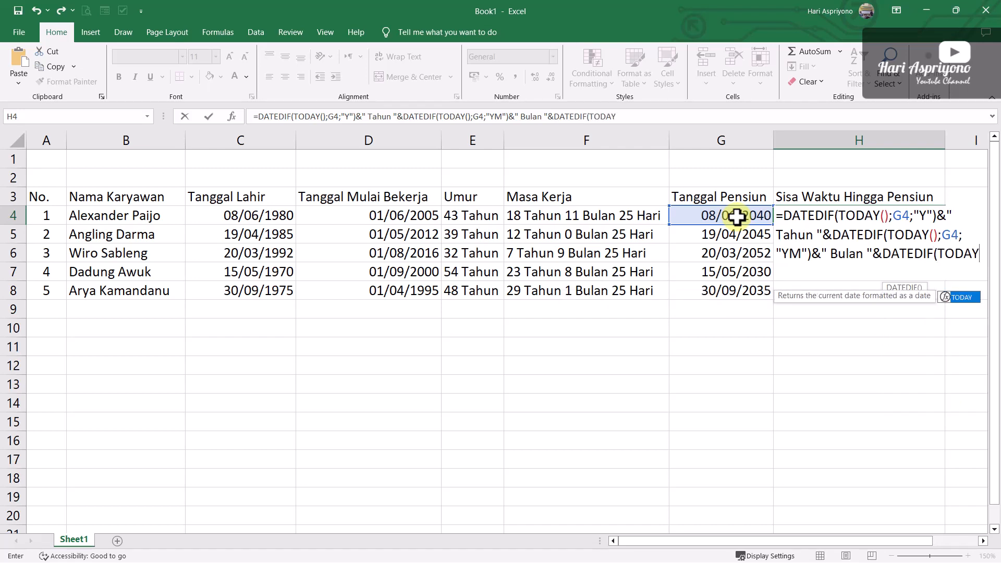
text(();)
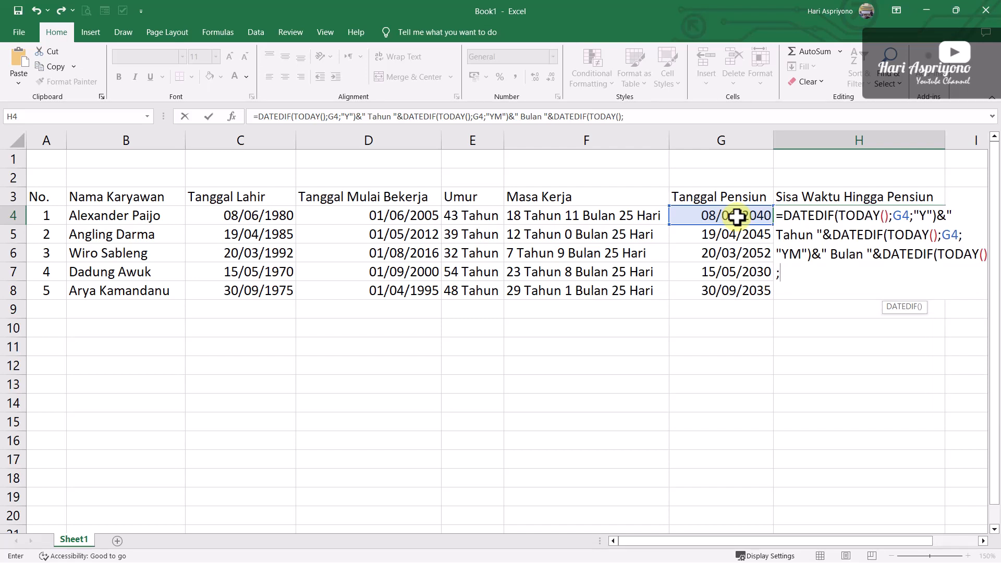
Add the remaining days until retirement to the H4 formula with DATEDIF(TODAY();G4;"MD")
click(725, 216)
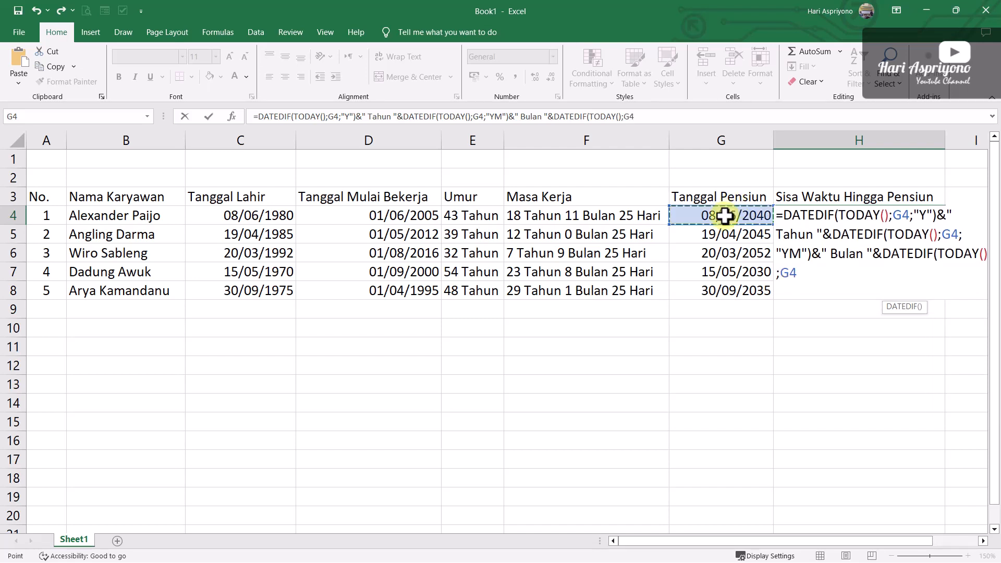
text(;)
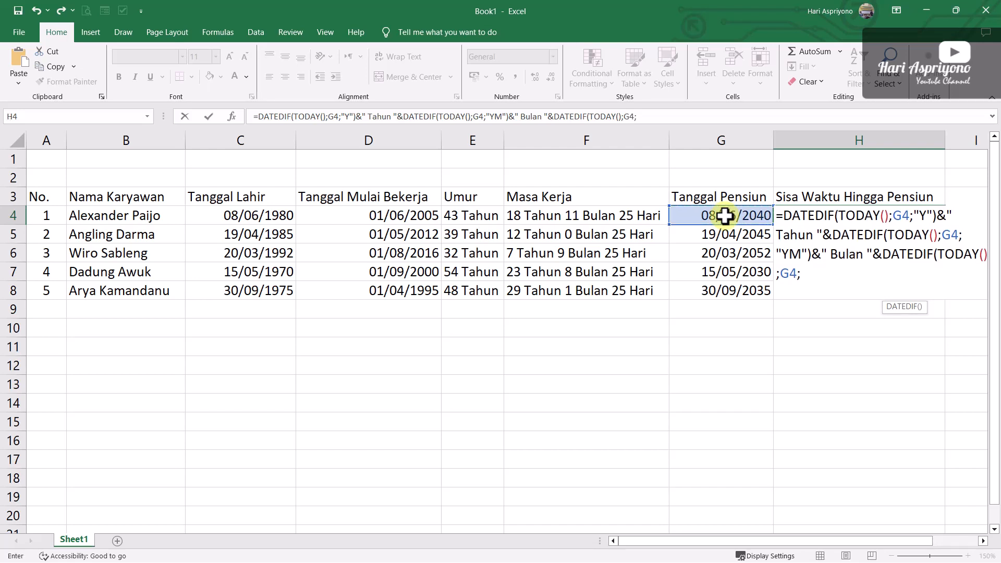
text( MD"MD))
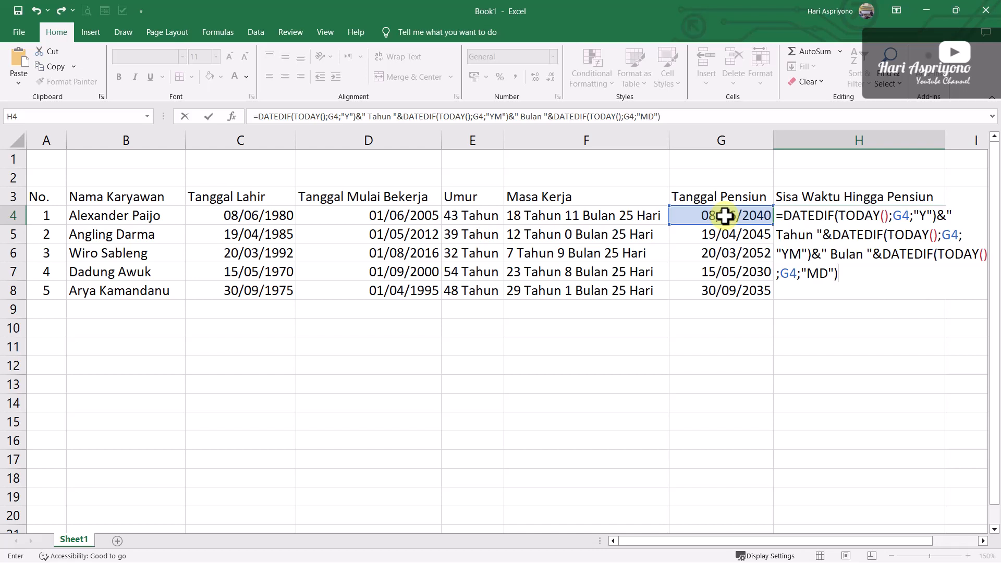
text(&" Hari")
Append the text " Hari" to the end of the H4 formula and enter it
key(Return)
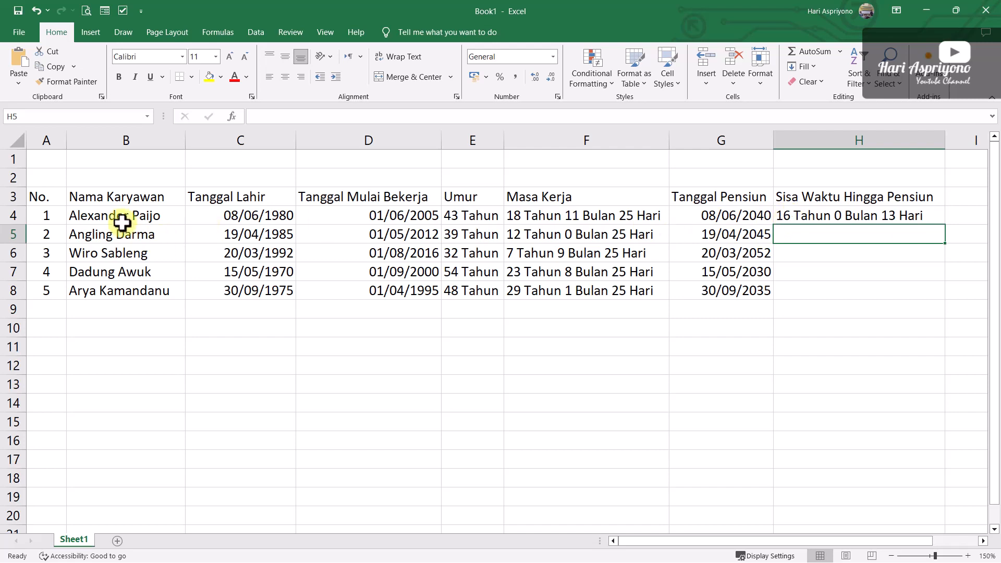
Fill the Sisa Waktu Hingga Pensiun formula from H4 down to H8
click(902, 214)
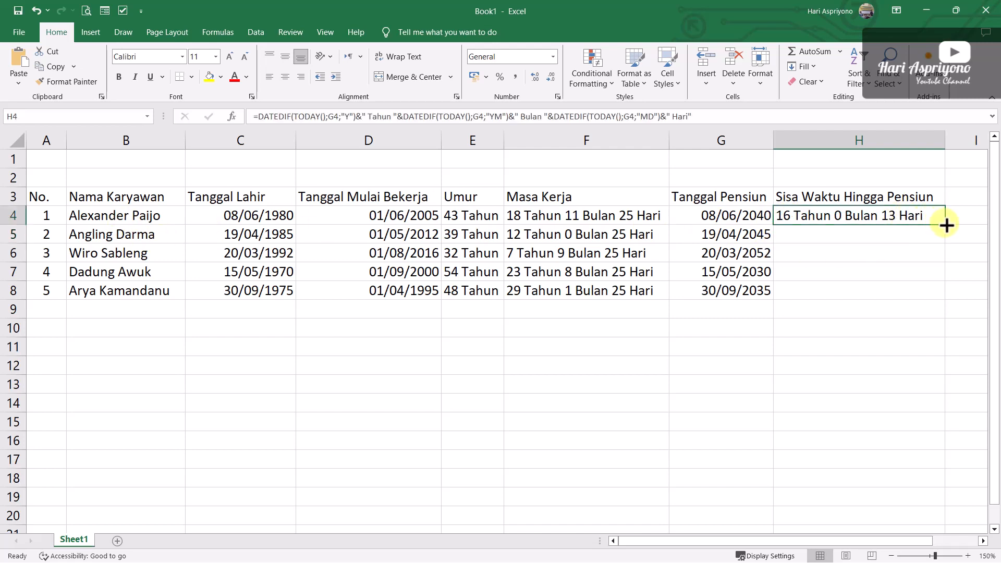
drag(946, 225, 938, 306)
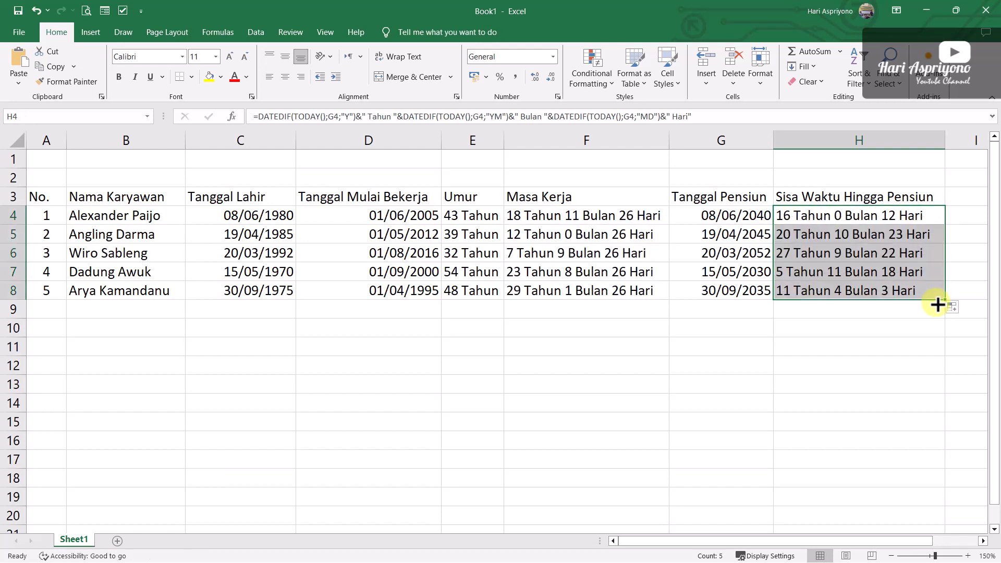
click(839, 360)
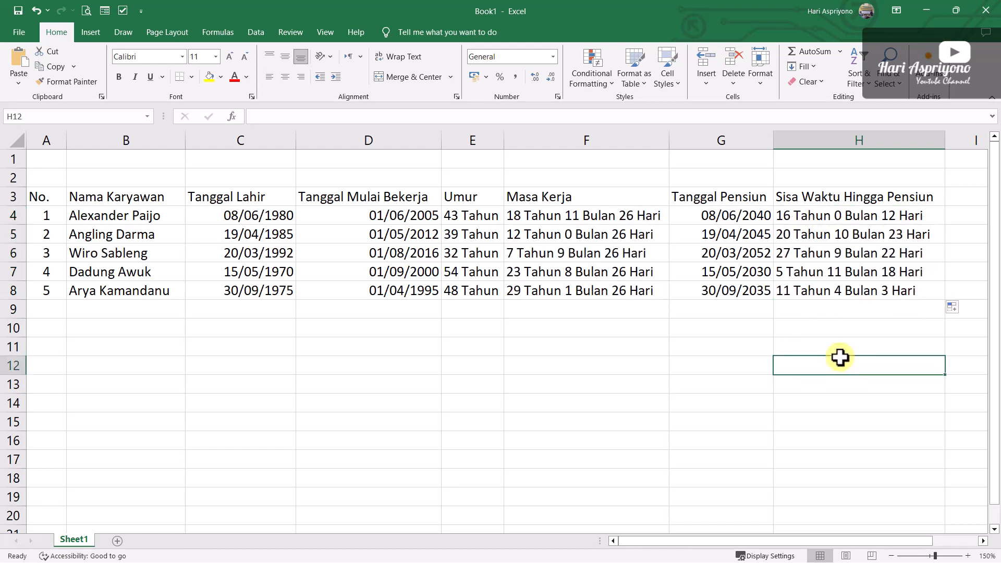
click(825, 251)
click(825, 334)
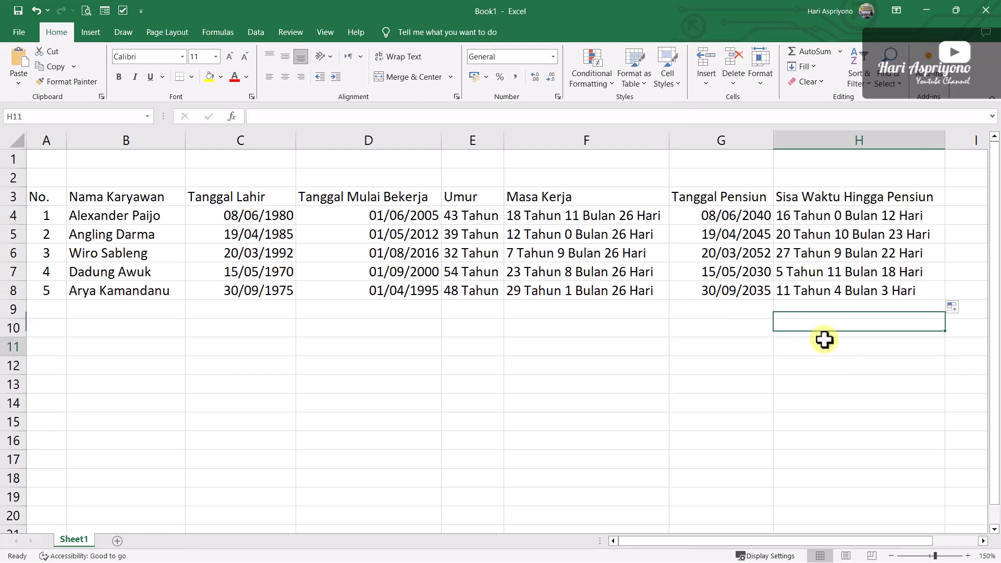
click(825, 341)
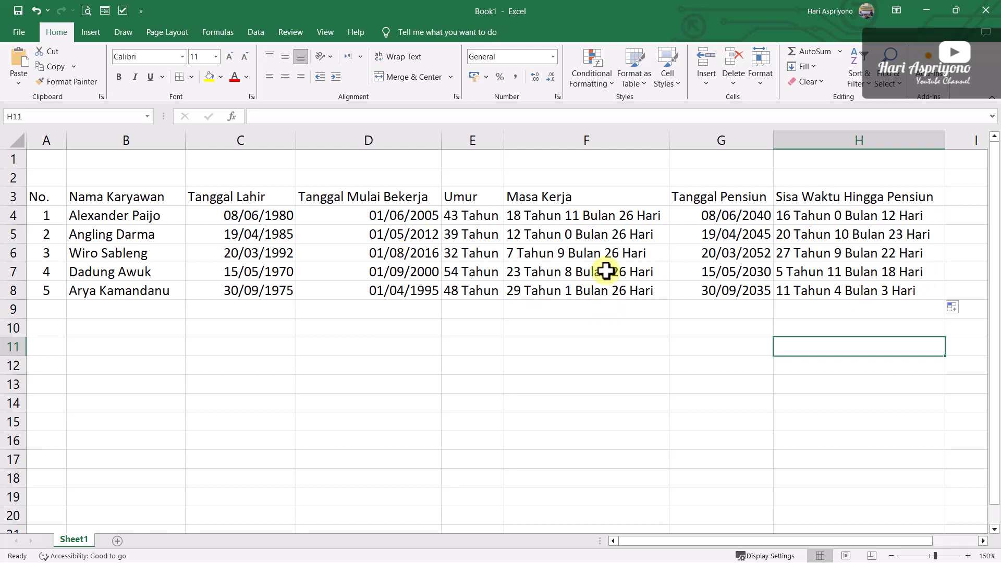
Apply all borders to the employee table in A3:H8
drag(38, 197, 887, 292)
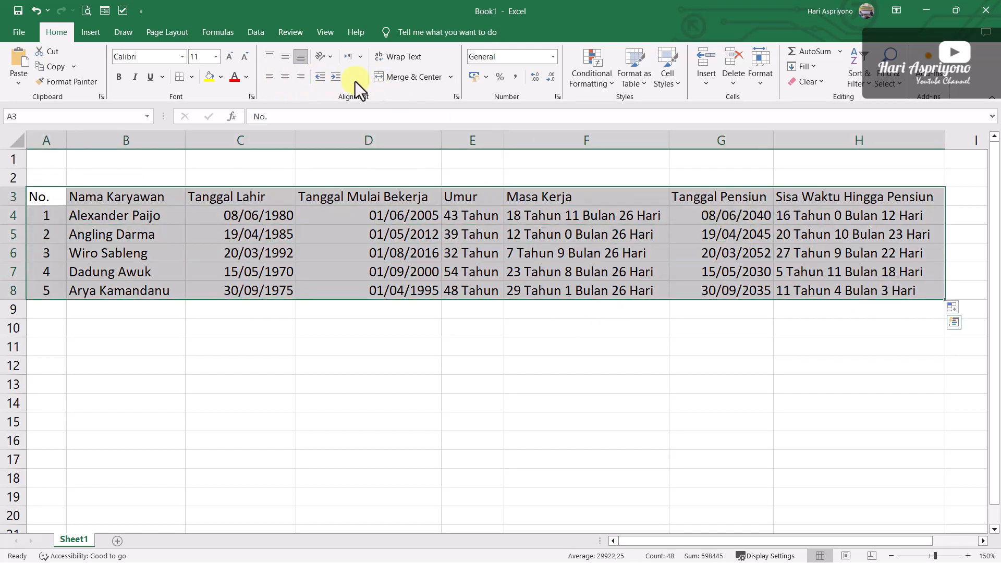
click(191, 76)
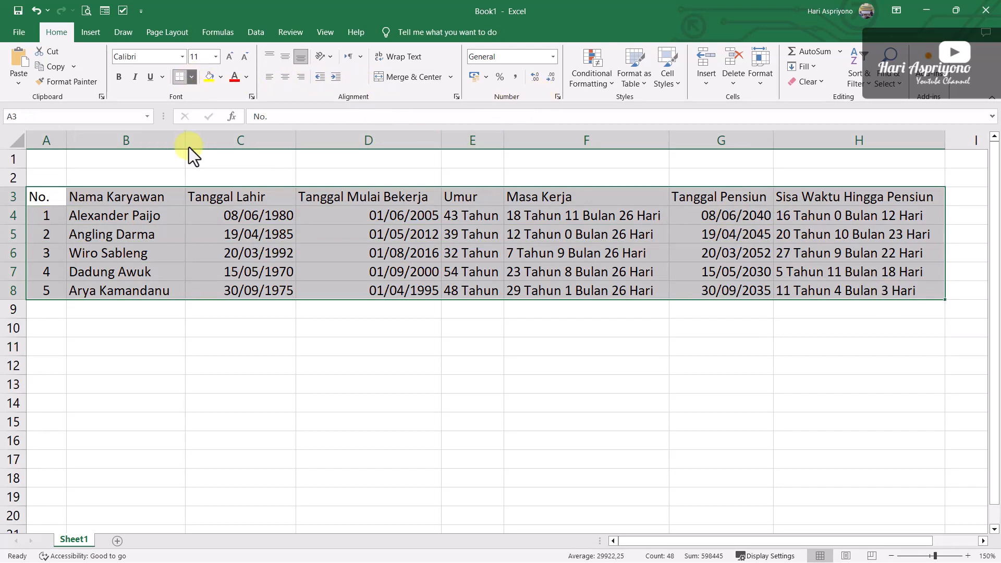
click(209, 192)
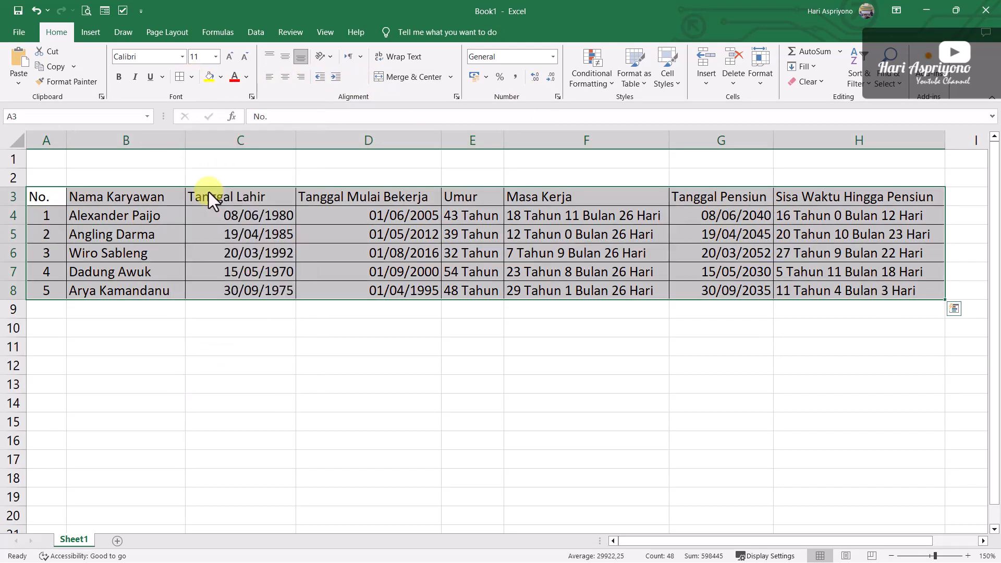
click(150, 326)
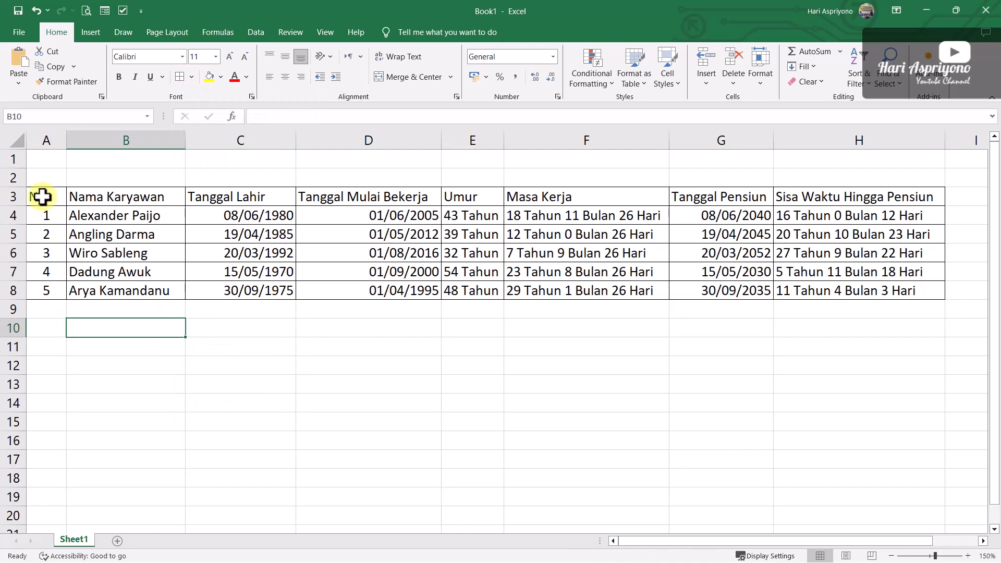
Shade the header row A3:H3 light gray and make its text bold
drag(43, 196, 875, 191)
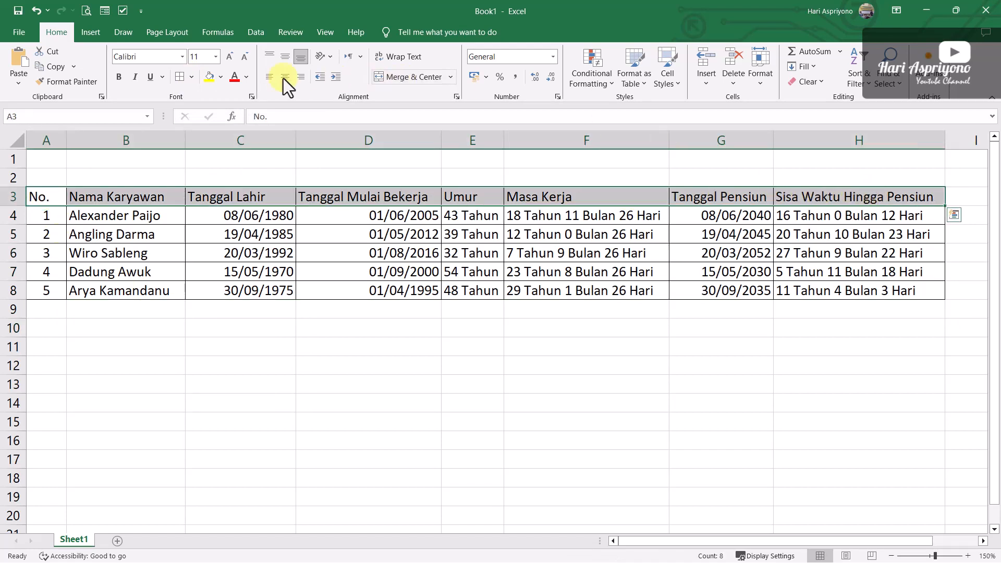
click(221, 78)
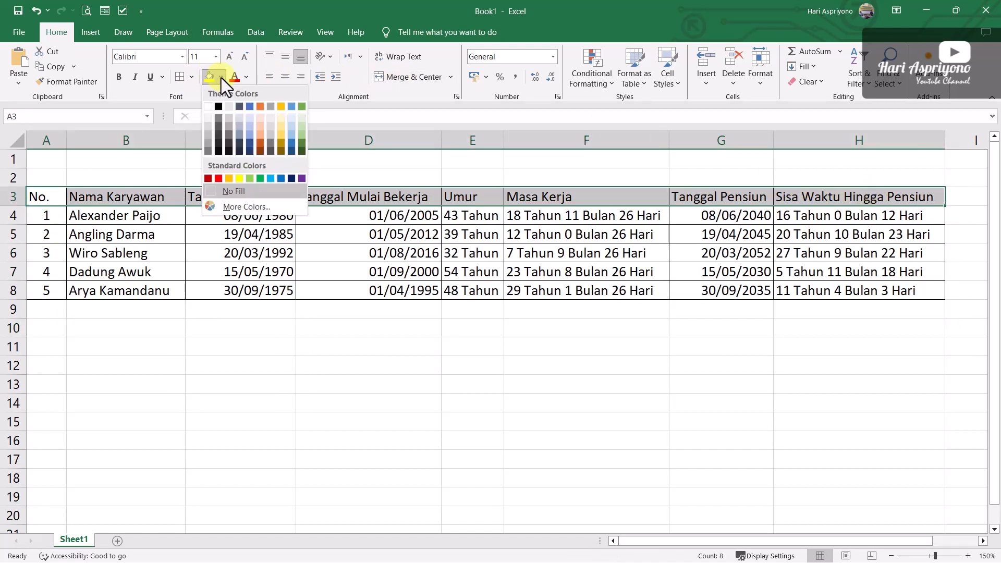
click(209, 129)
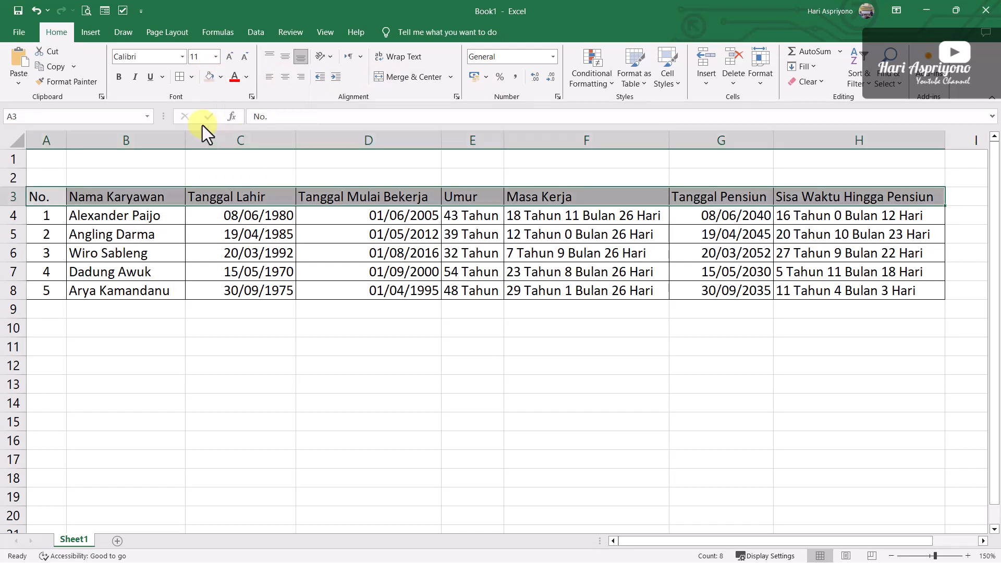
click(117, 76)
click(324, 394)
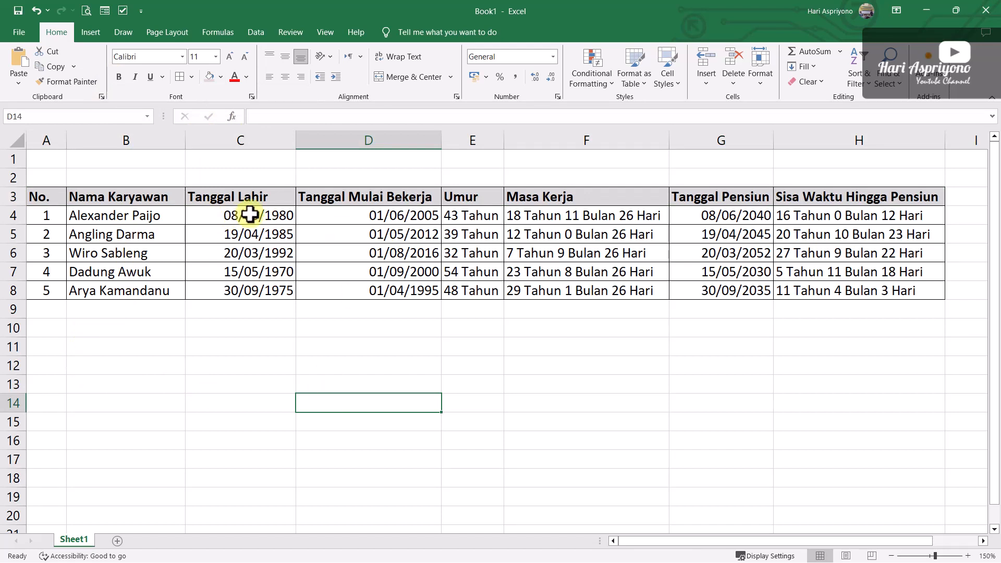
Format the dates in C4:D8 with the *14 March 2012 date type and widen column C to fit them
drag(246, 215, 381, 293)
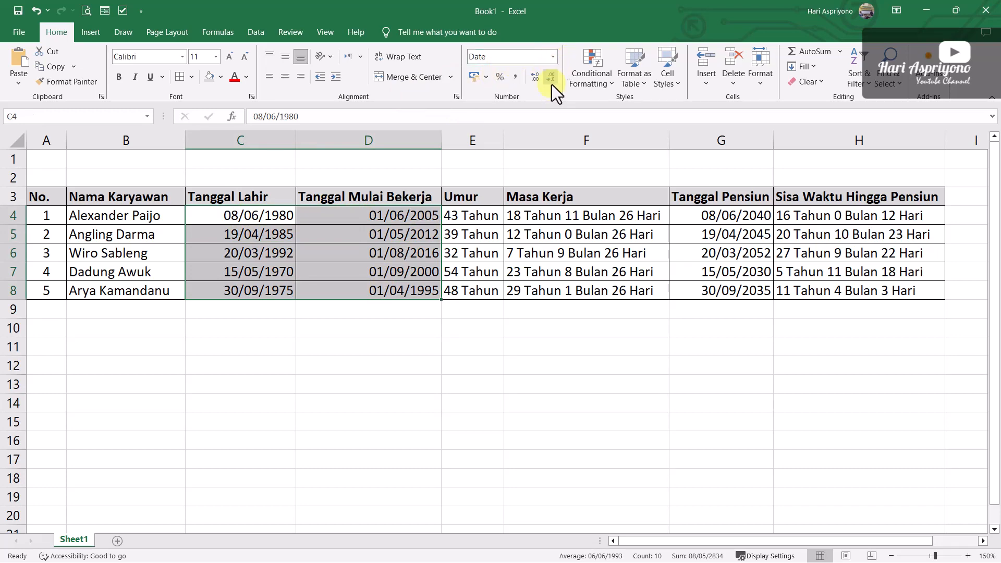
click(557, 97)
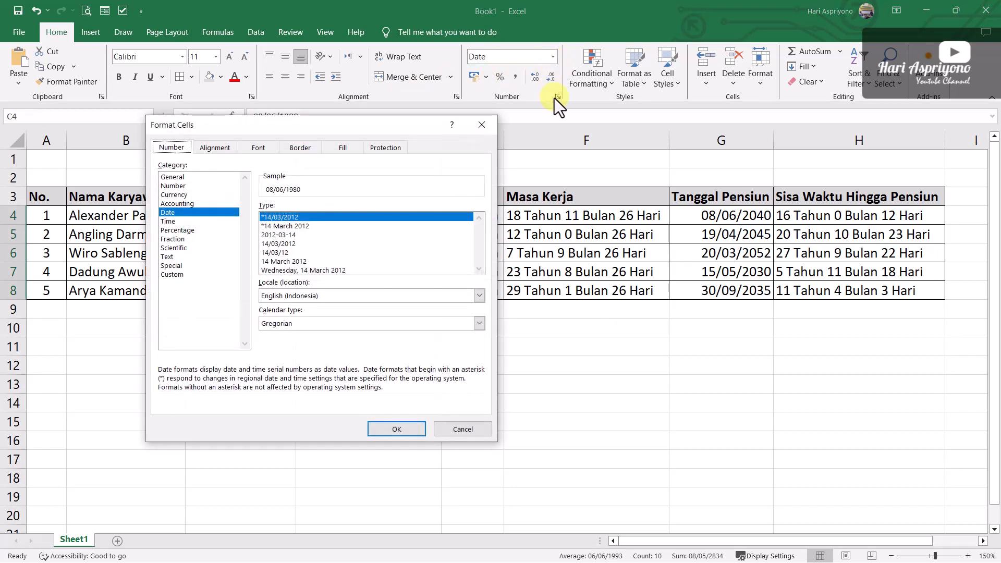
click(286, 228)
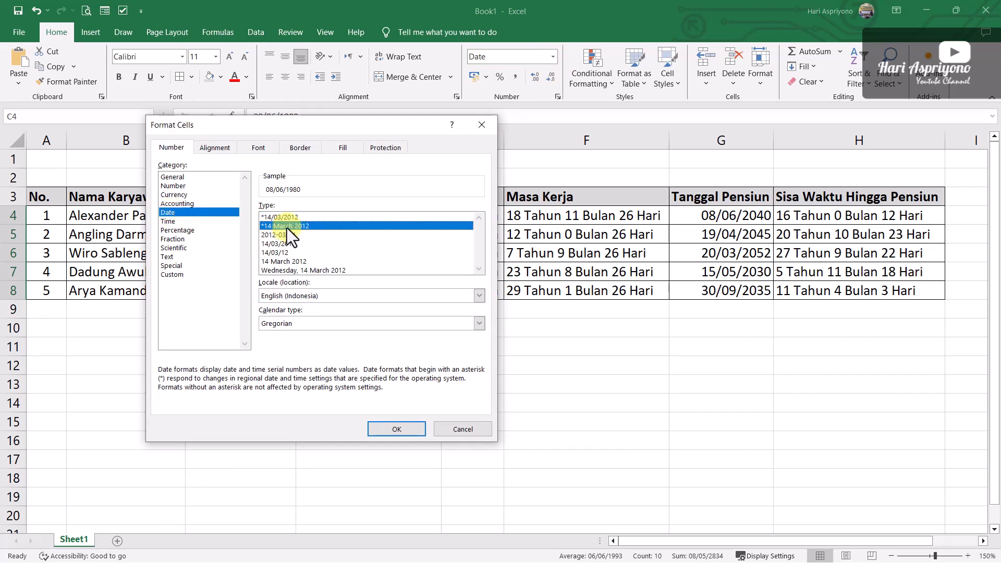
click(393, 432)
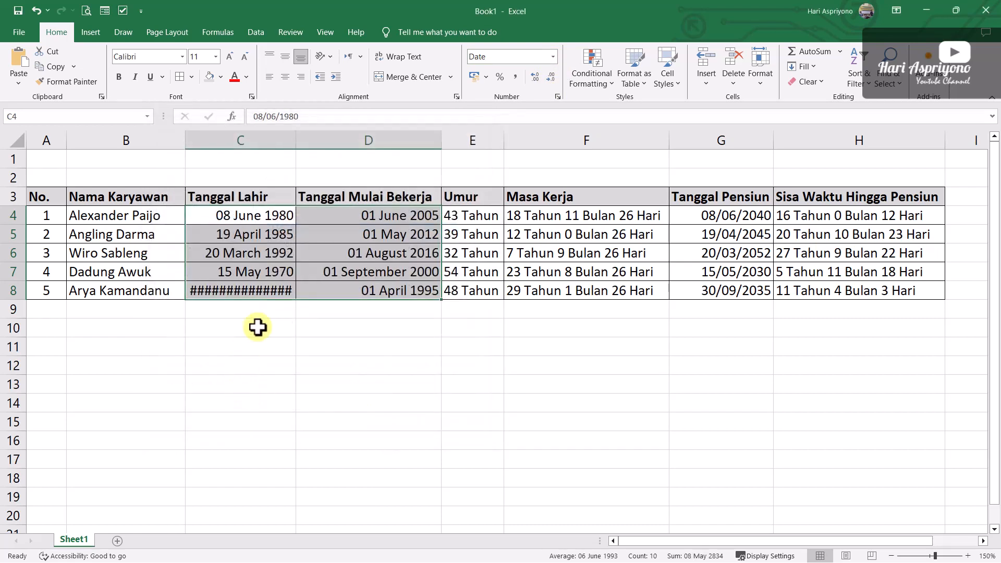
click(329, 360)
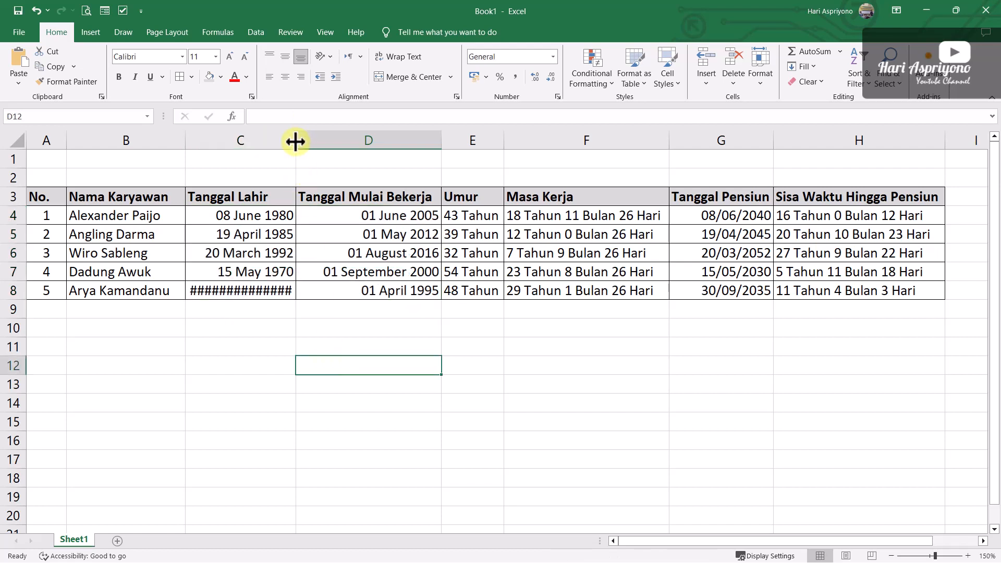
drag(294, 142, 308, 141)
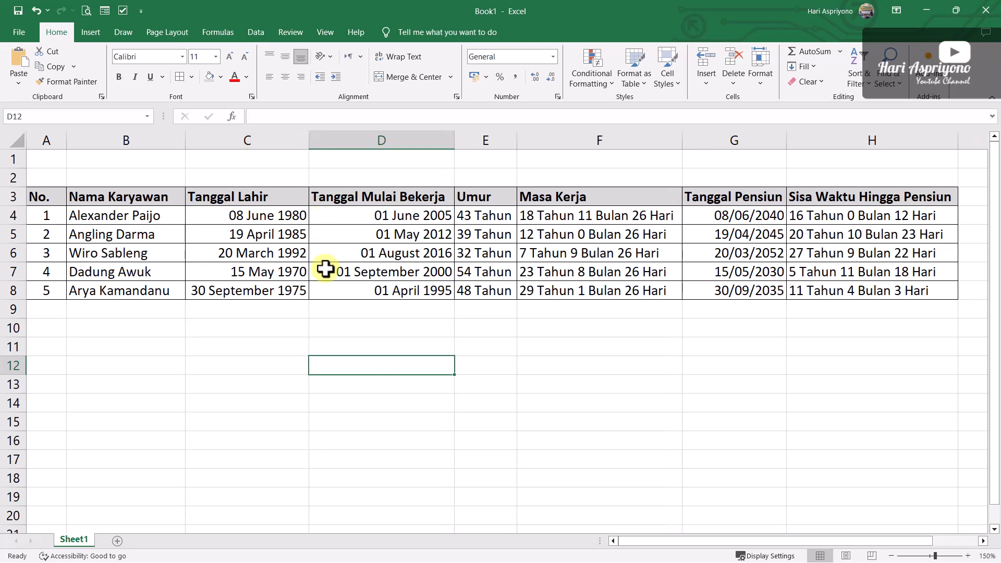
click(424, 329)
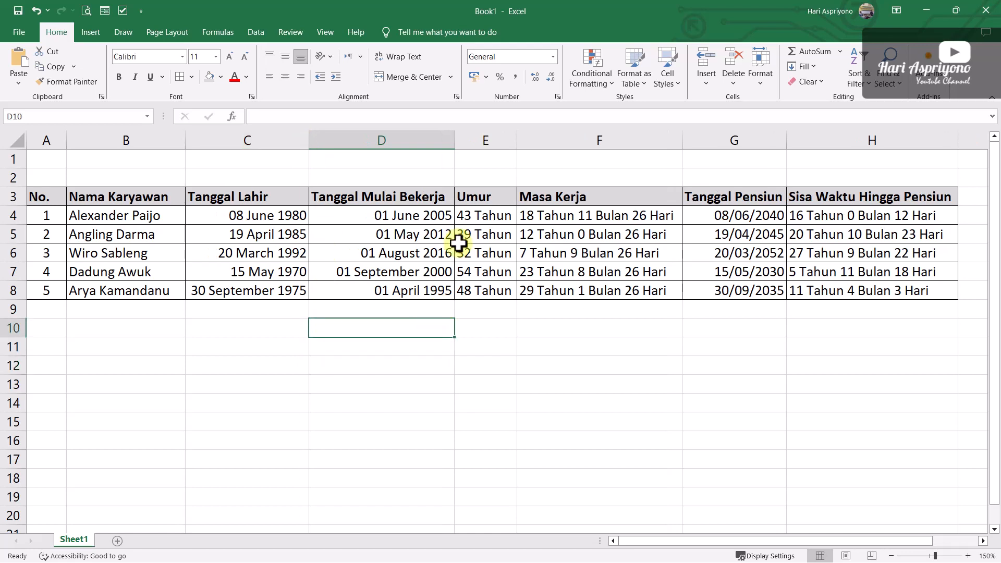
click(550, 344)
Format the retirement dates in G4:G8 with the *14 March 2012 date type and widen column G to fit them
drag(741, 216, 754, 287)
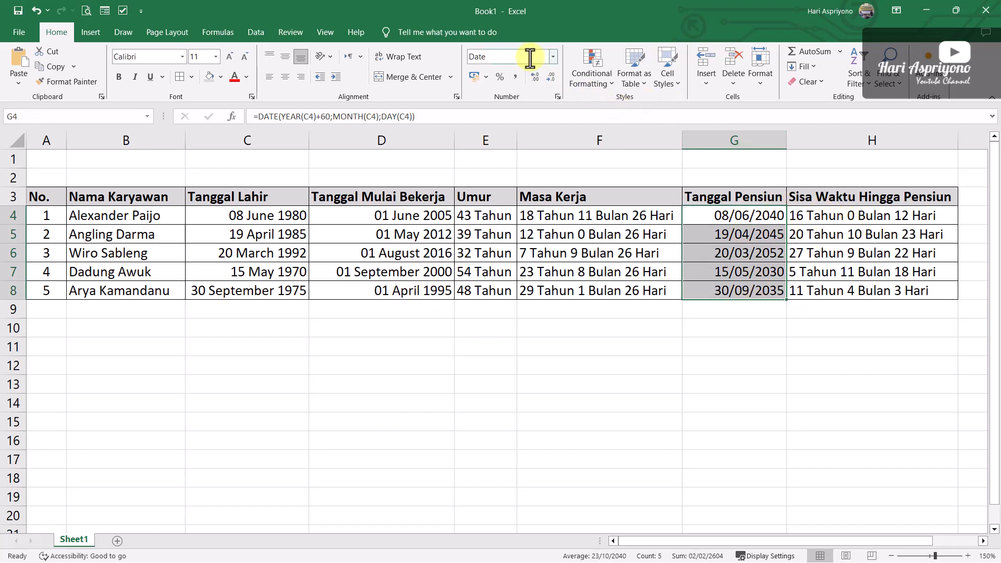
click(558, 97)
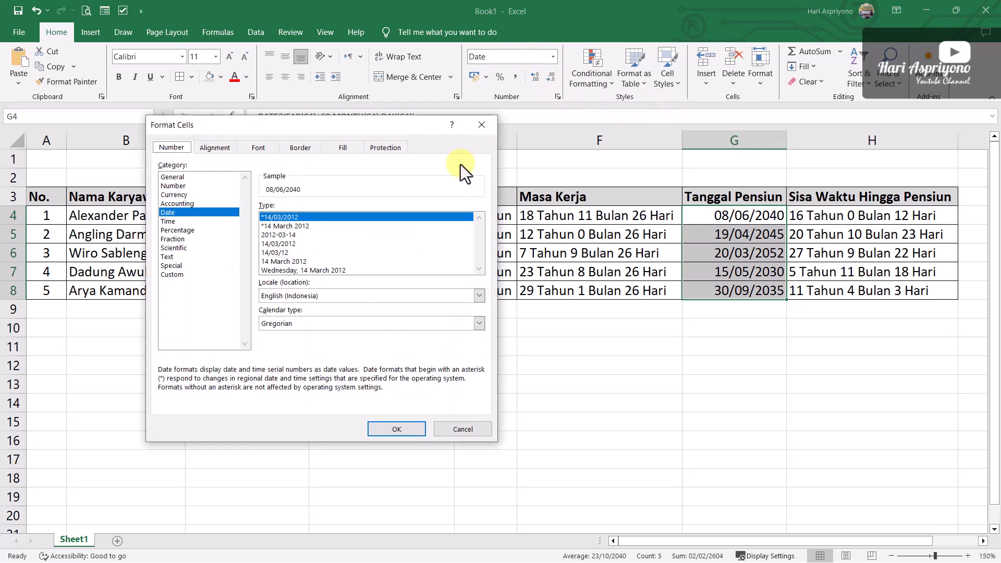
click(287, 226)
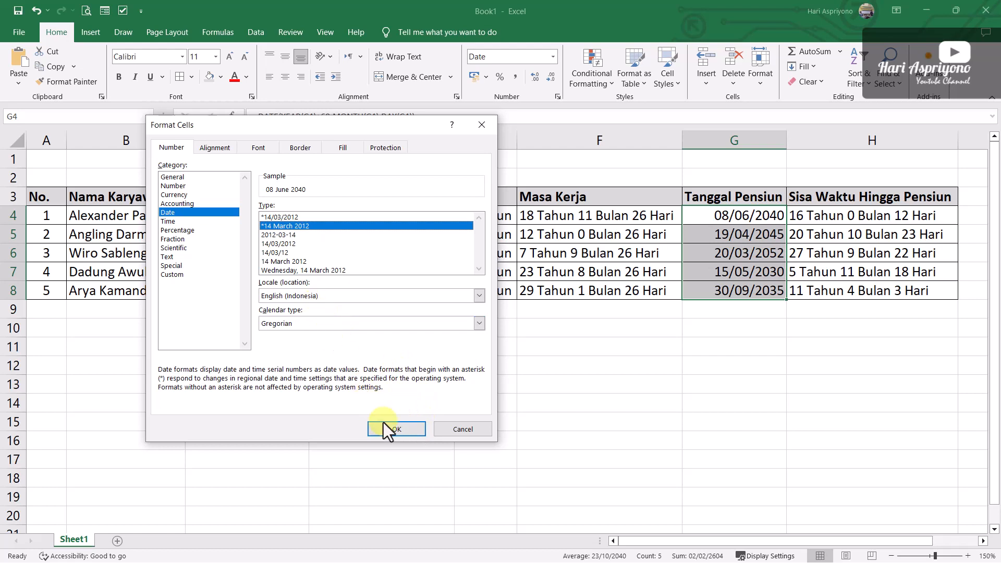
click(395, 429)
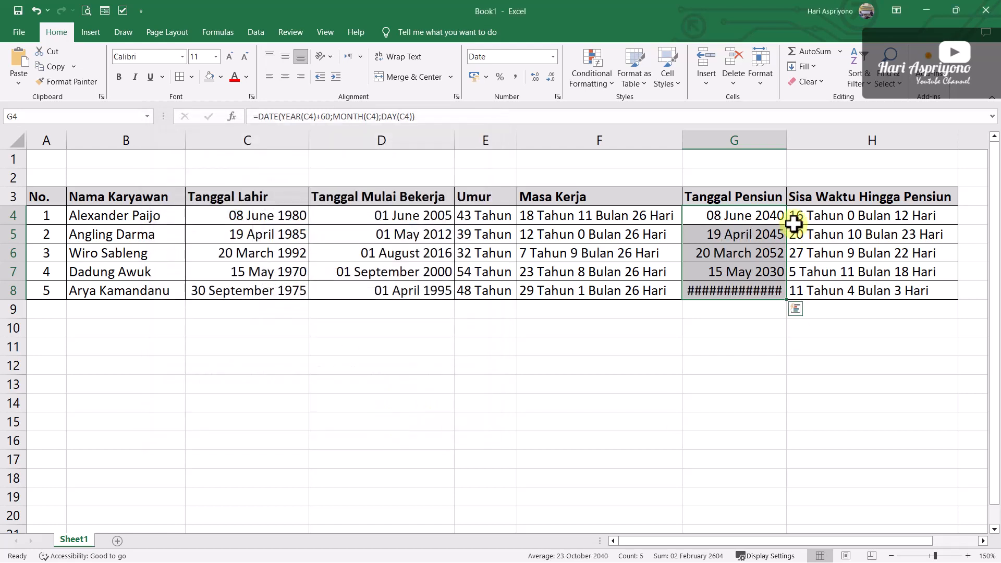
drag(786, 140, 809, 145)
click(706, 364)
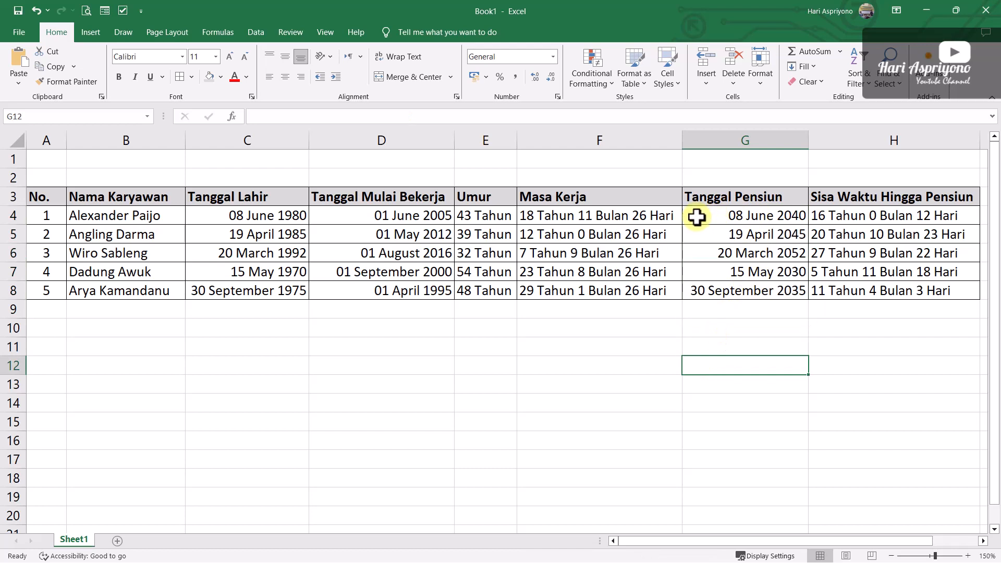
Format the retirement dates in G4:G8 with the Indonesian locale and the 14 Maret 2012 date type
drag(725, 214, 727, 291)
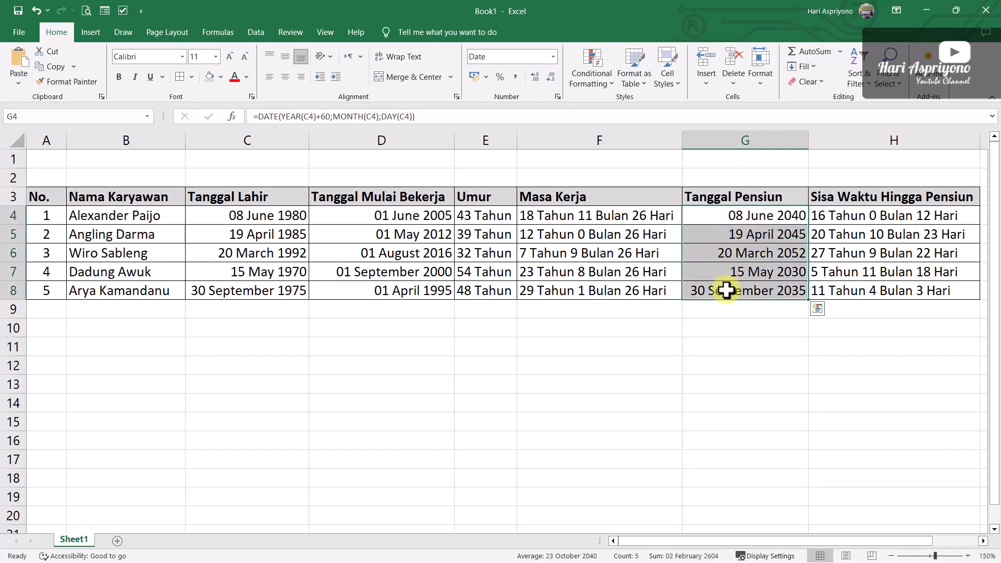
click(559, 96)
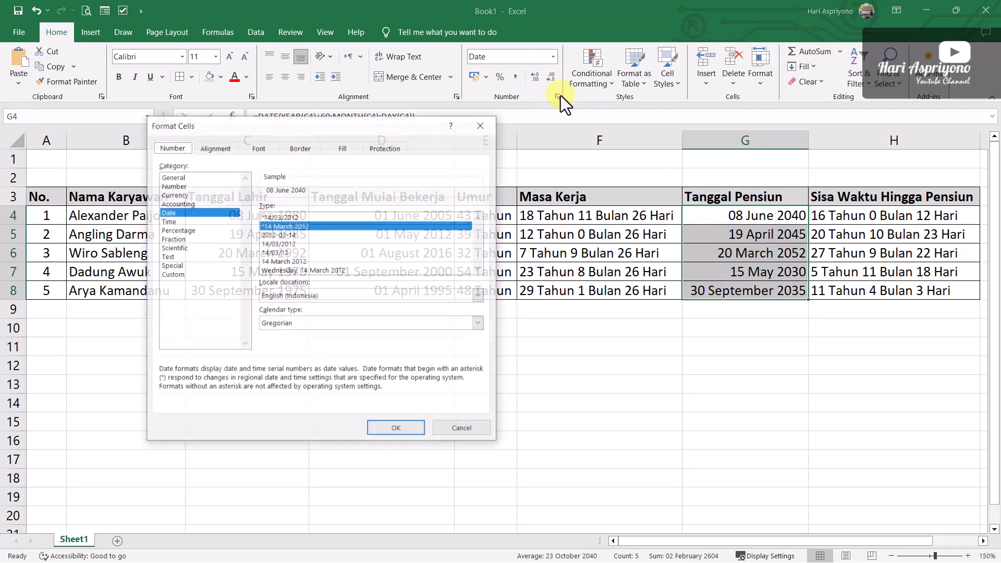
click(324, 296)
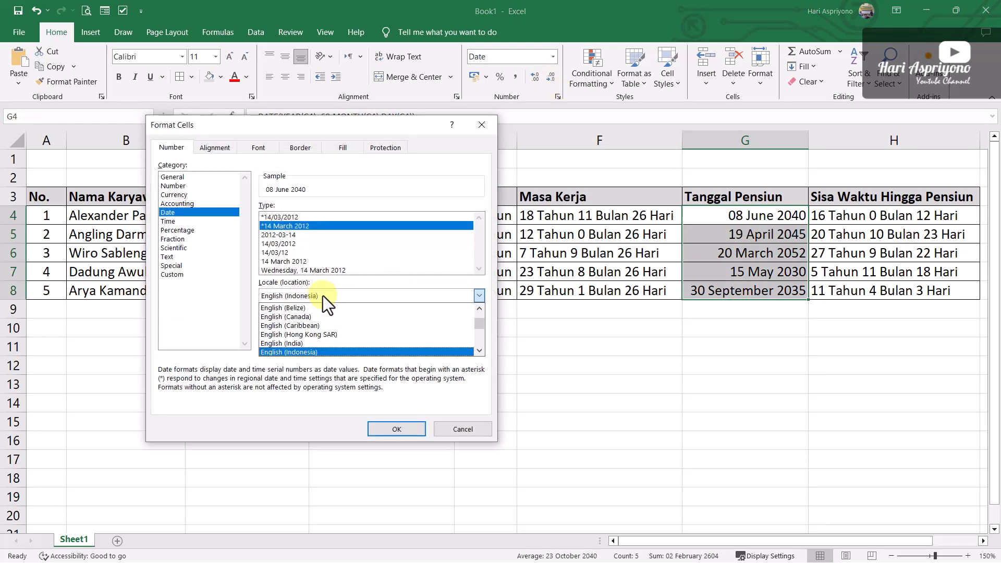
key(i)
key(n)
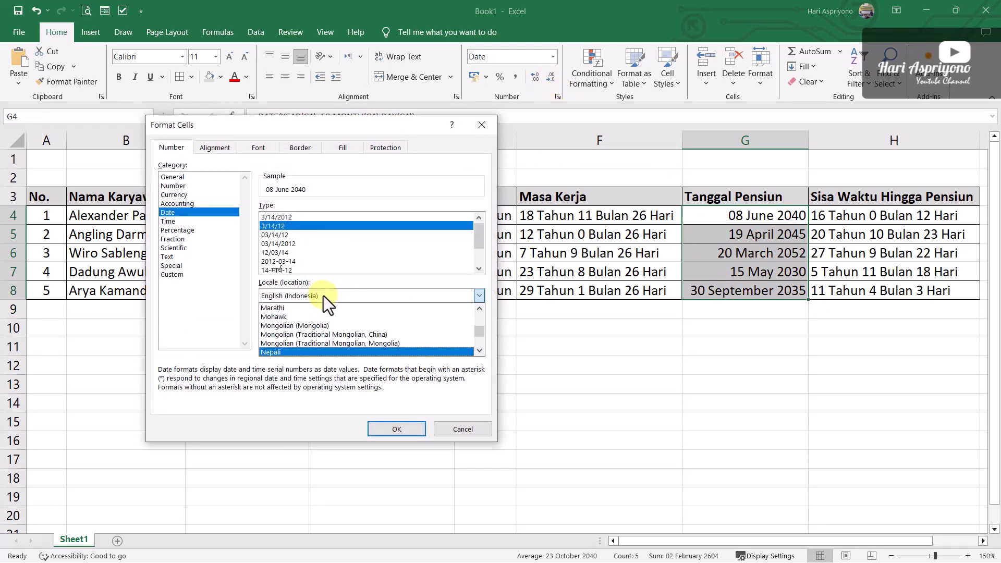
key(i)
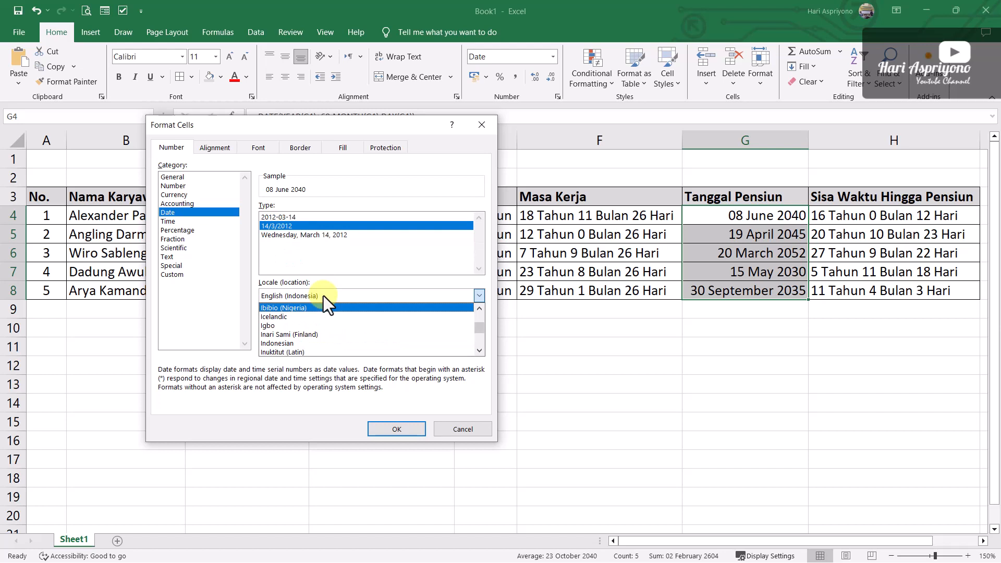
click(282, 343)
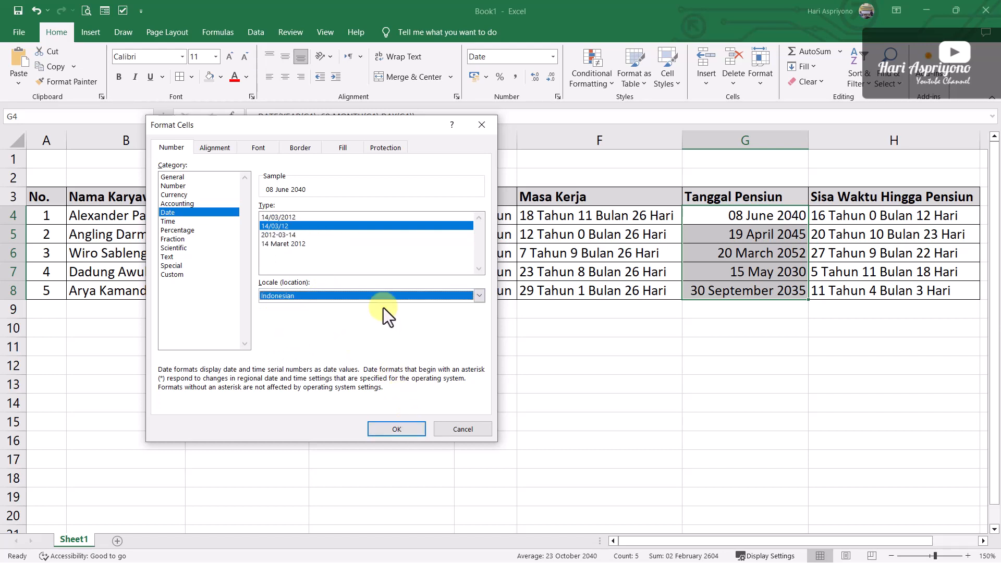
click(284, 244)
click(395, 429)
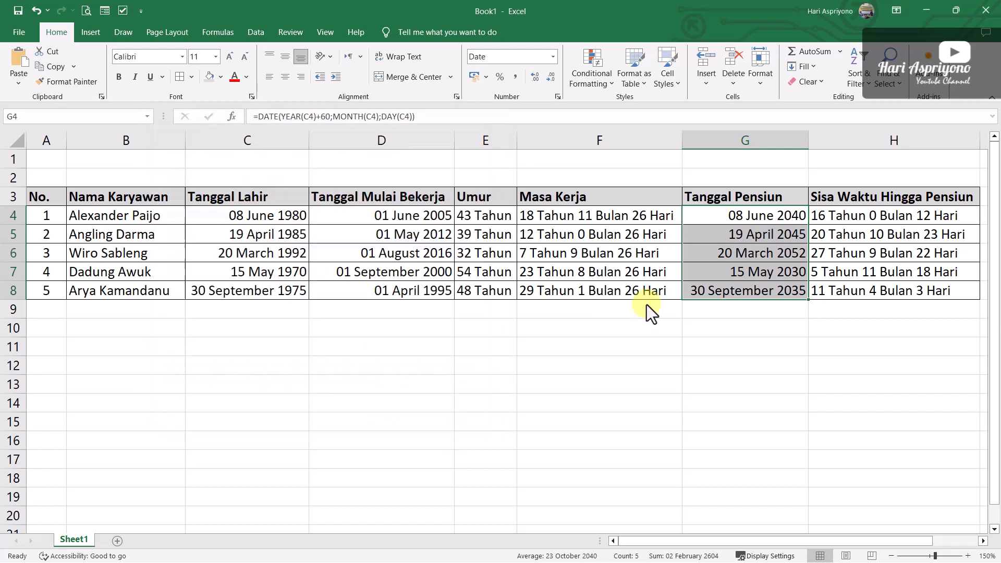
Format the birth and start dates in C4:D8 with the Indonesian locale and the 14 Maret 2012 date type
drag(266, 217, 398, 292)
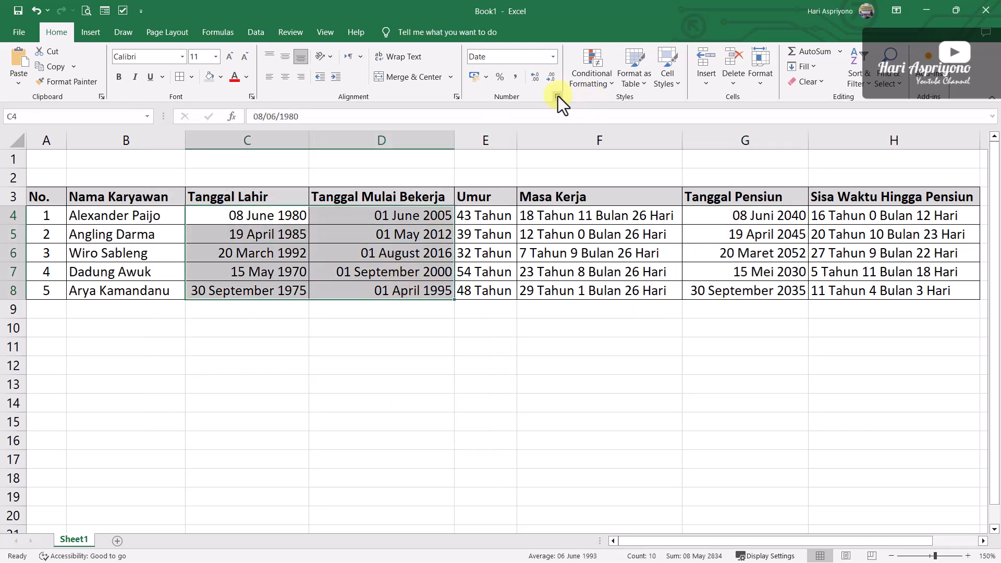
click(558, 96)
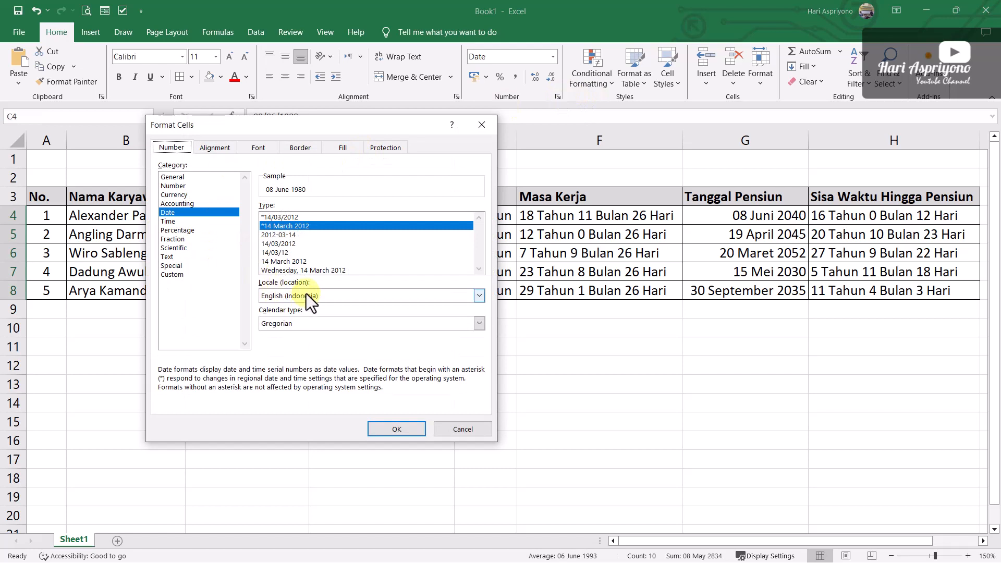
click(343, 296)
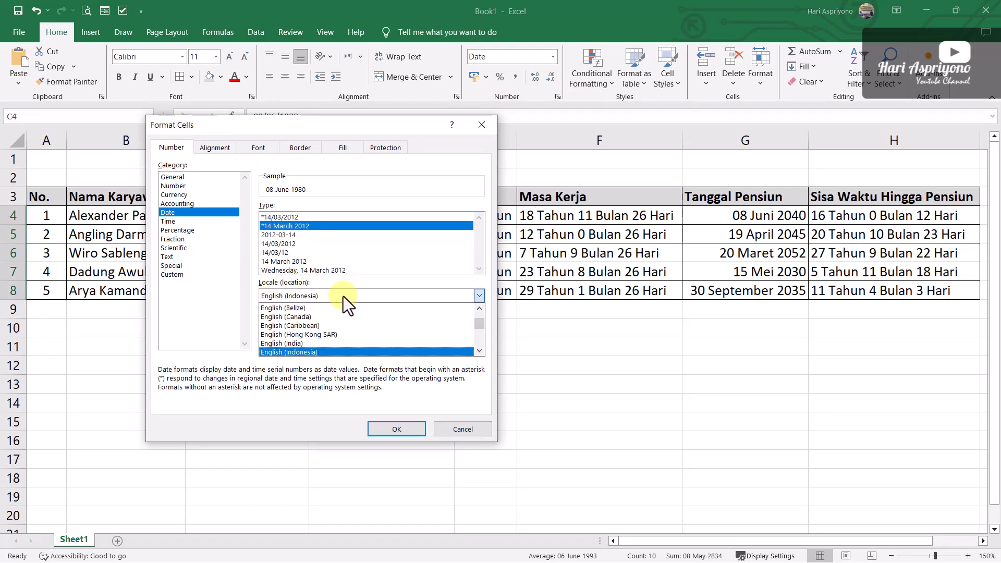
key(i)
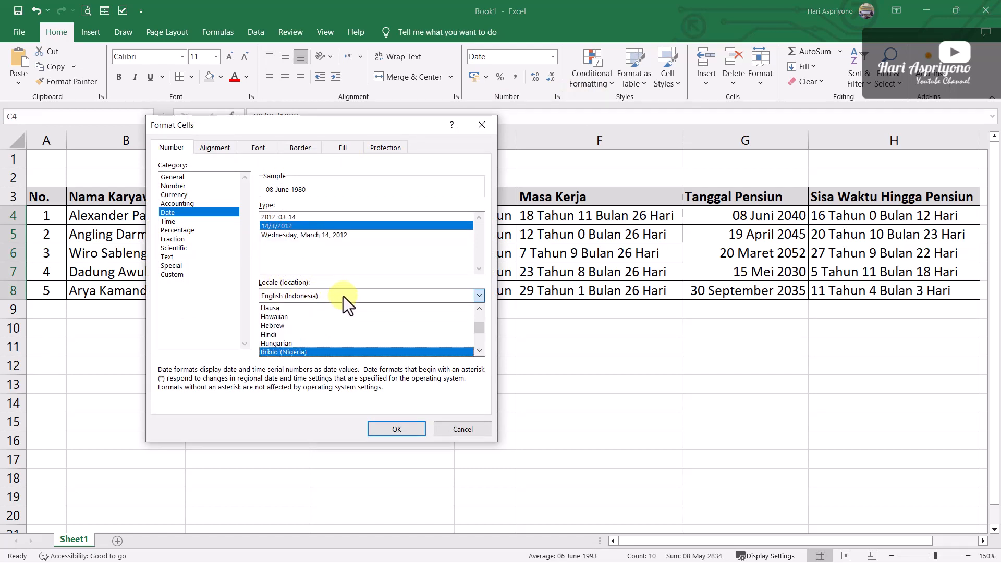
key(Down)
key(Down)
key(Down)
key(Down)
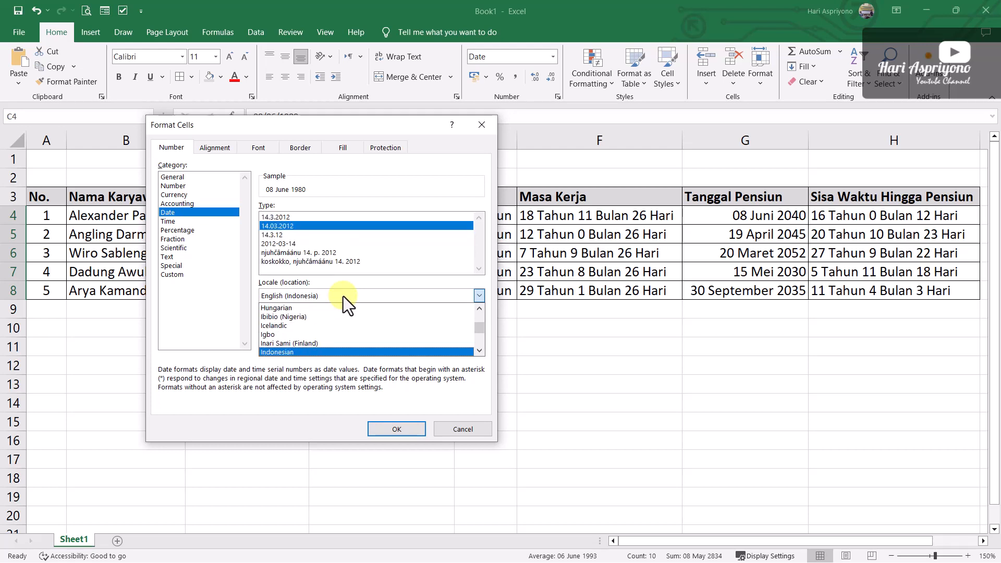
key(Return)
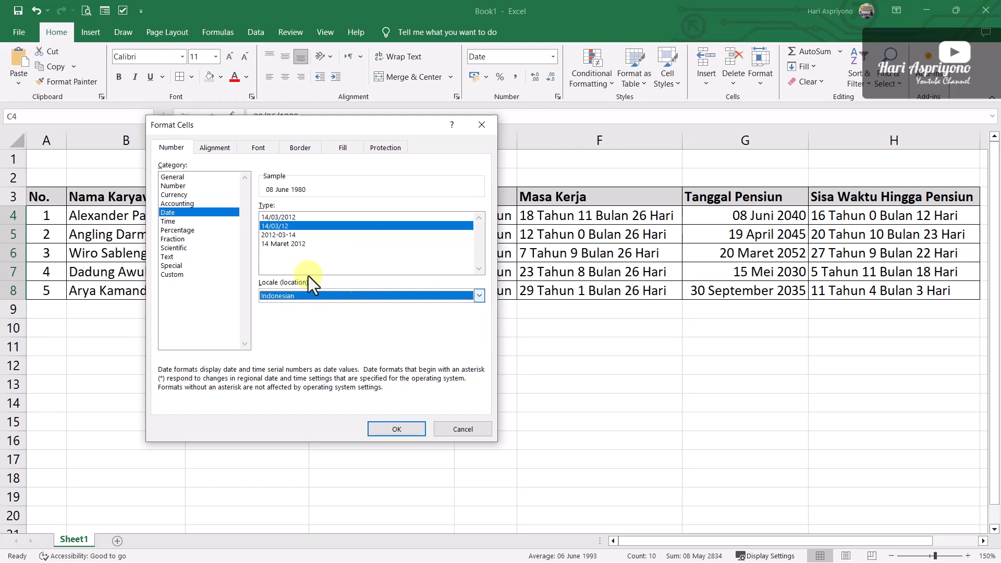
click(294, 244)
click(401, 432)
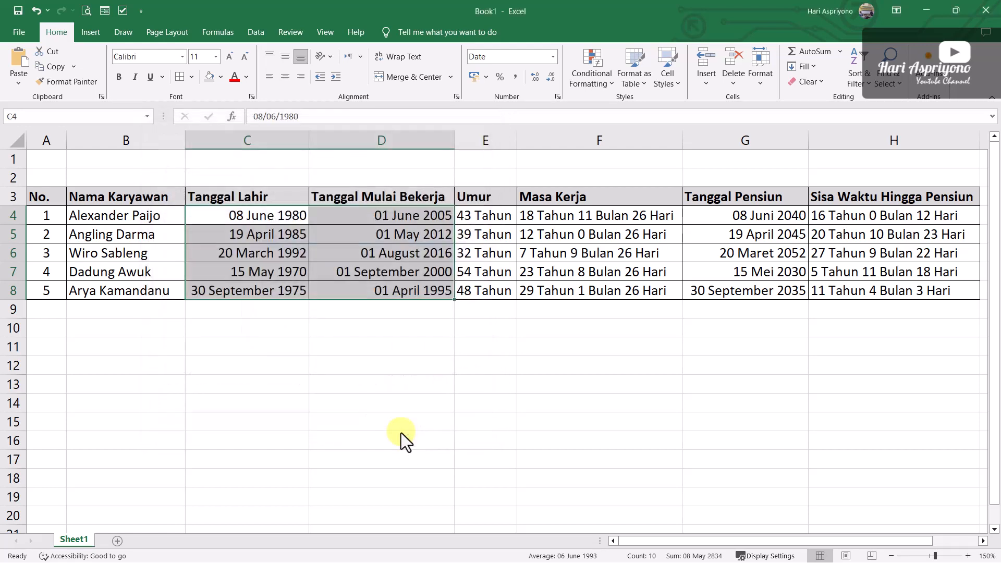
click(600, 392)
Left-align the dates in C4:D8 and G4:G8
drag(254, 215, 396, 293)
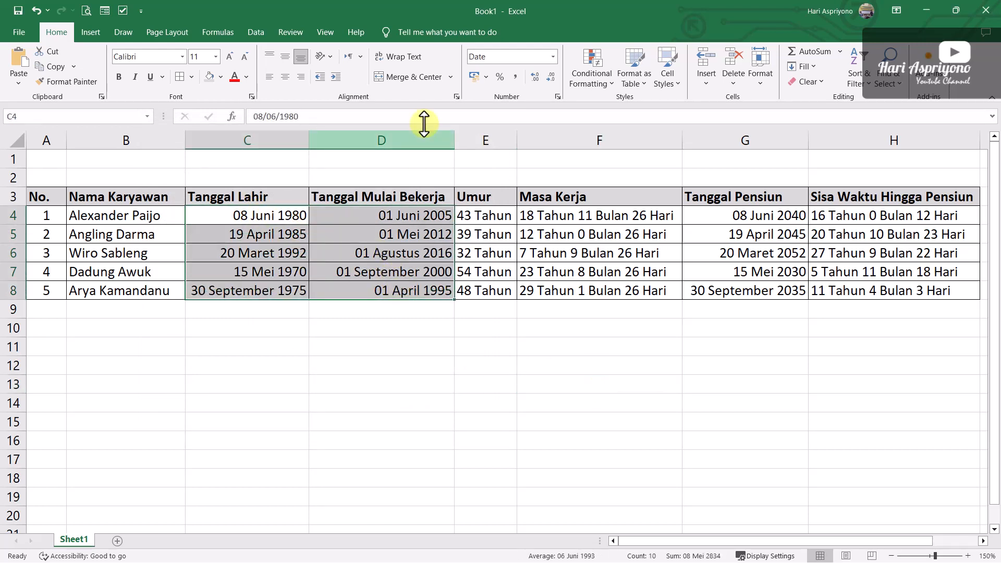
click(269, 78)
click(260, 368)
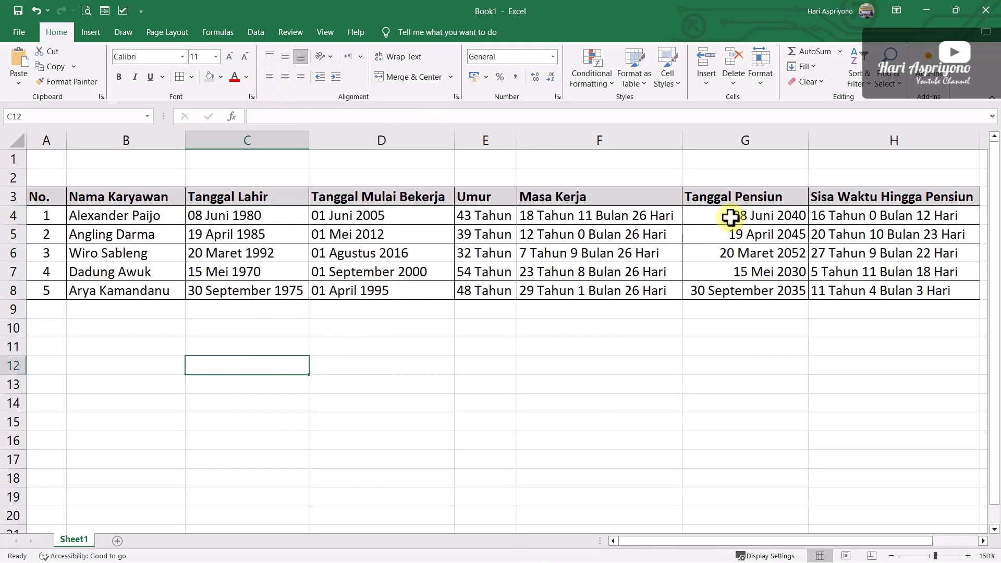
drag(731, 218, 741, 291)
click(269, 77)
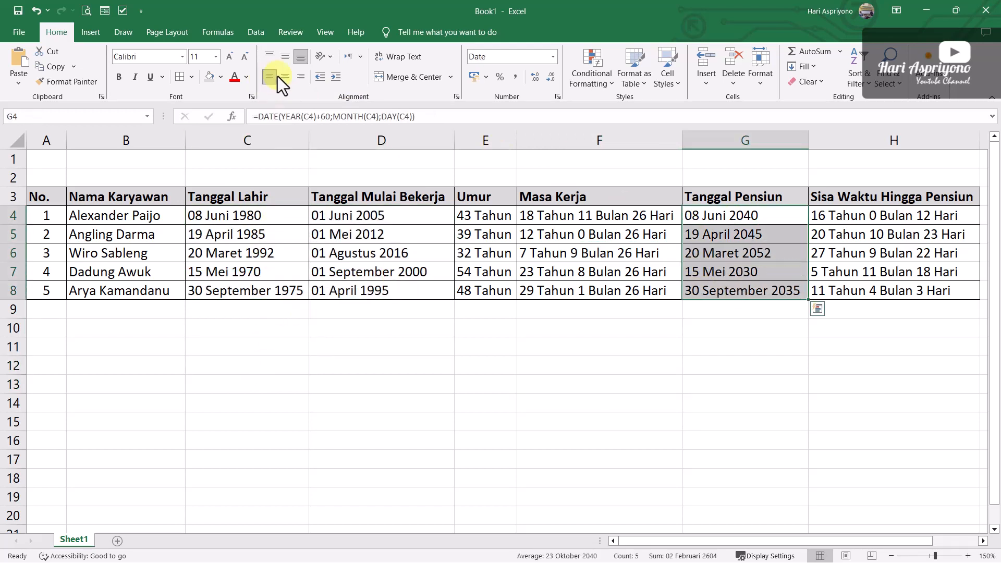
click(765, 416)
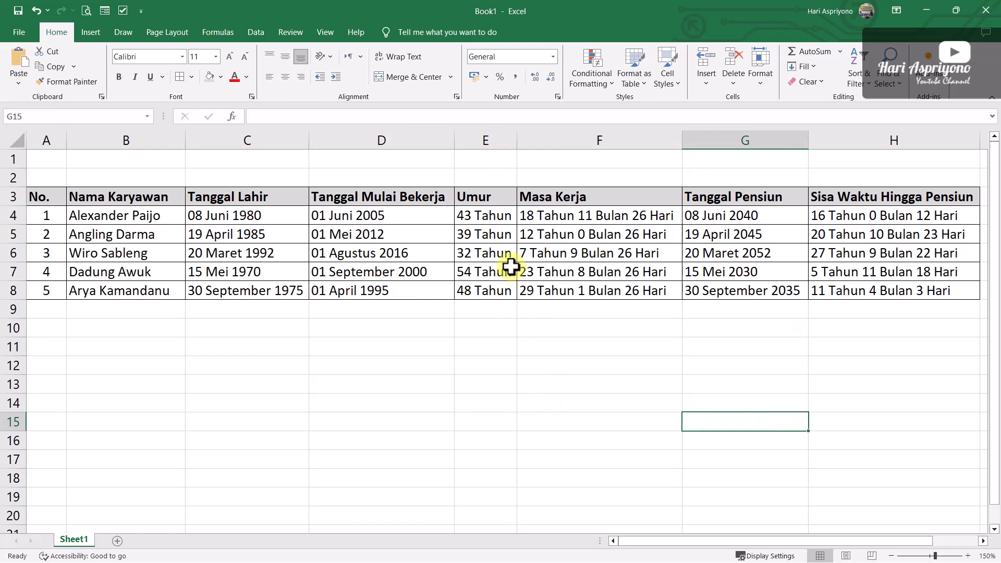
Copy the remaining-time formula from H4 and paste it into B15 as plain text with a leading apostrophe
drag(472, 214, 759, 235)
click(853, 217)
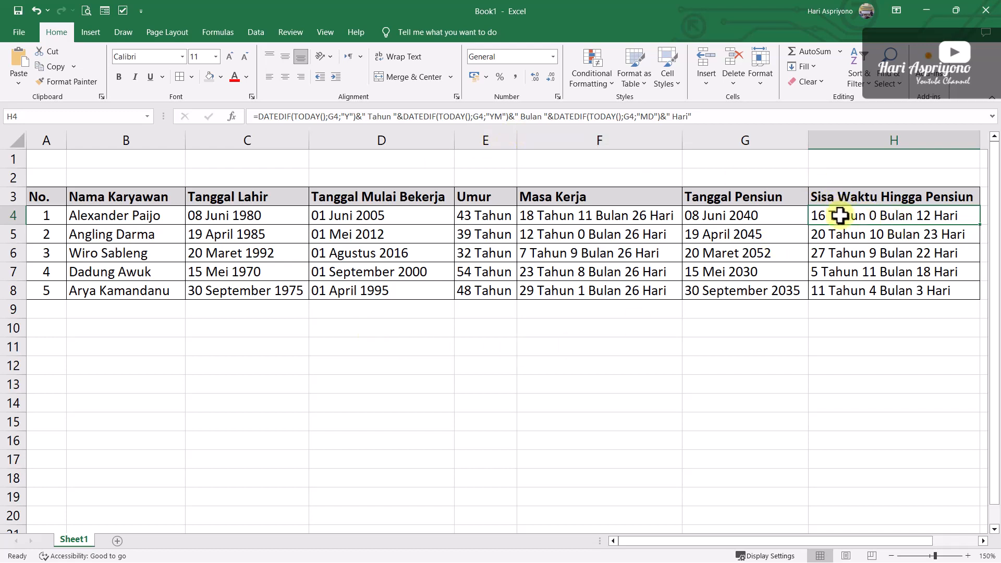
click(732, 119)
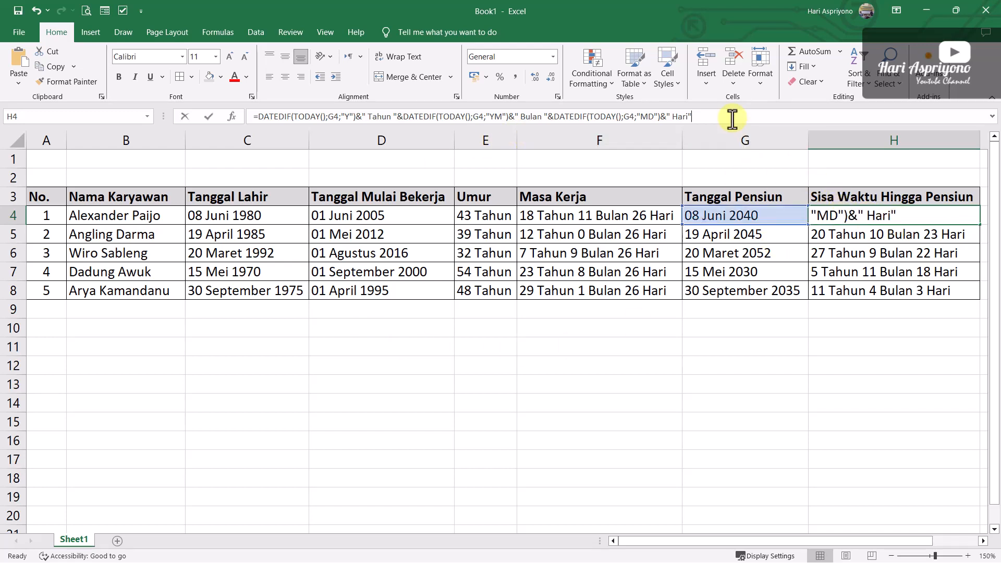
shift+click(253, 117)
key(ctrl+c)
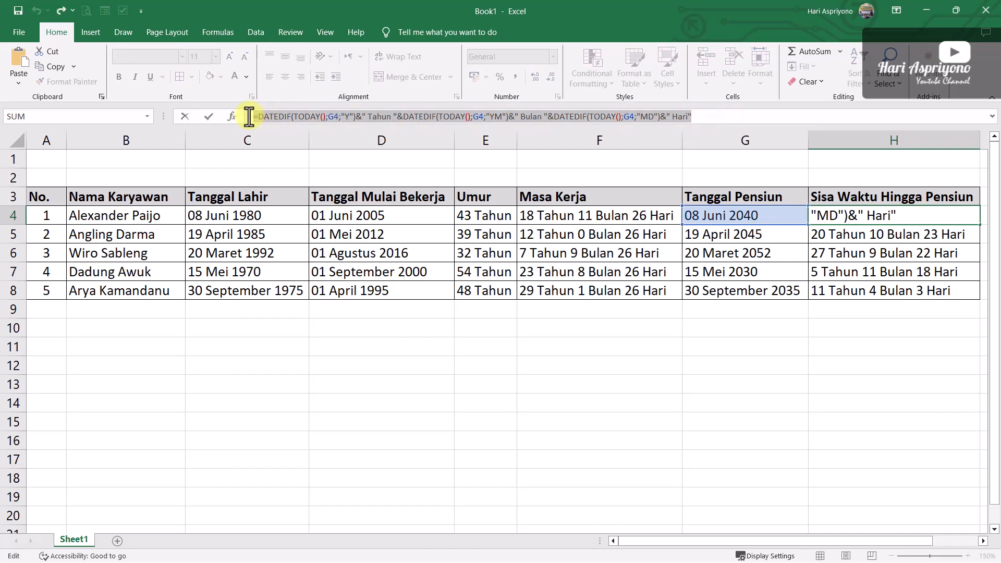
key(Escape)
click(139, 422)
text(')
right_click(139, 420)
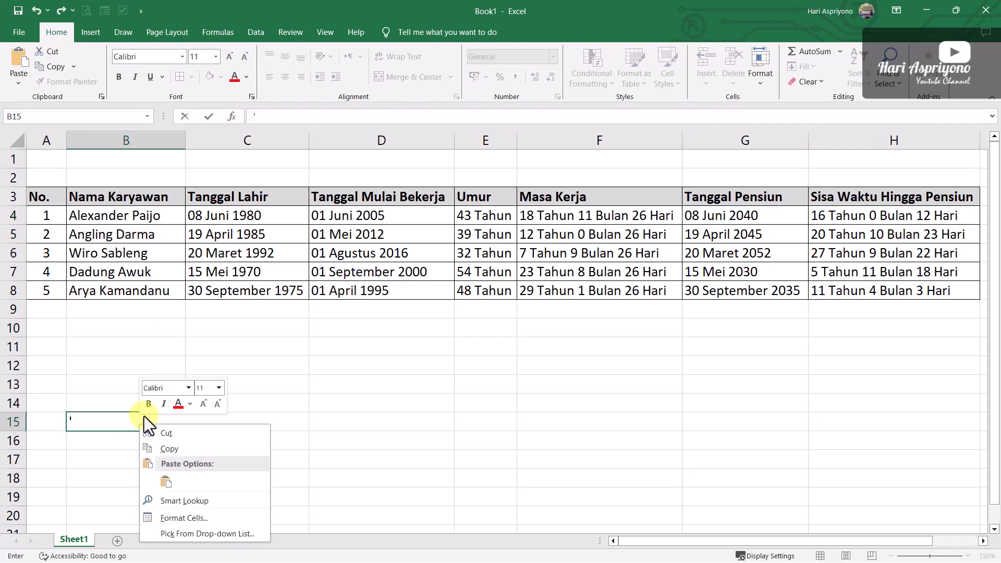
click(167, 482)
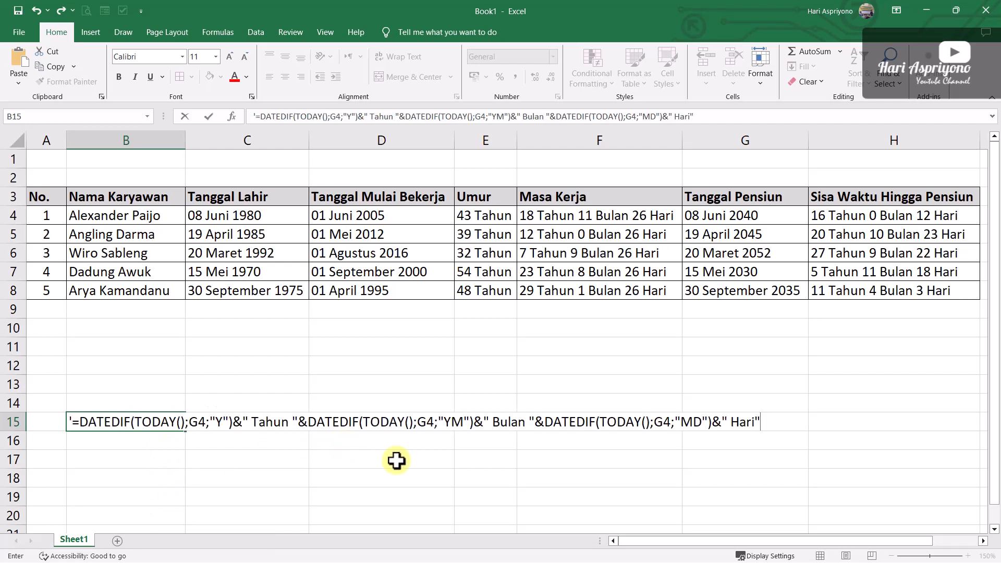
key(Return)
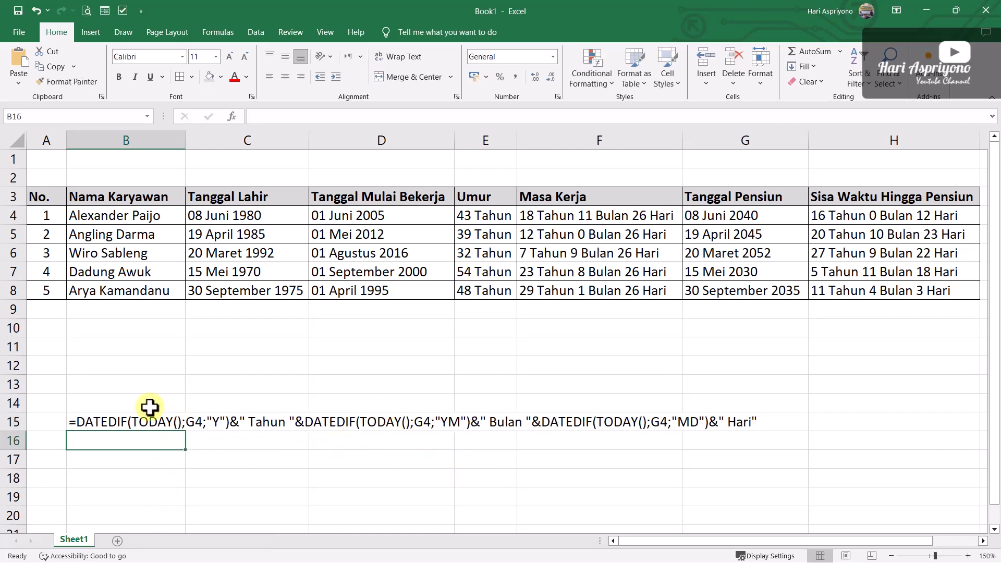
Copy the retirement date formula from G4 and paste it into B14 as plain text with a leading apostrophe
click(729, 211)
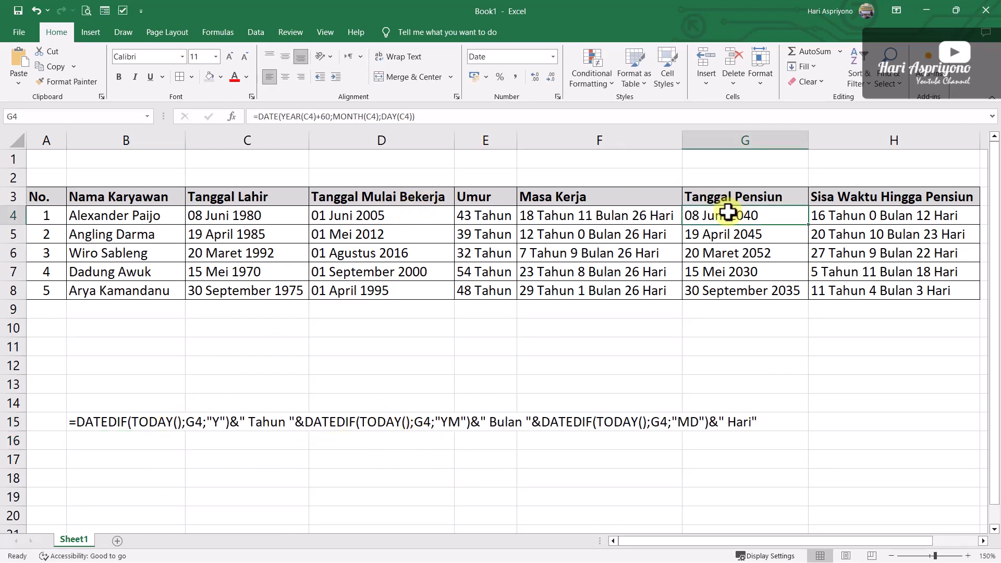
drag(417, 116, 243, 121)
key(ctrl+c)
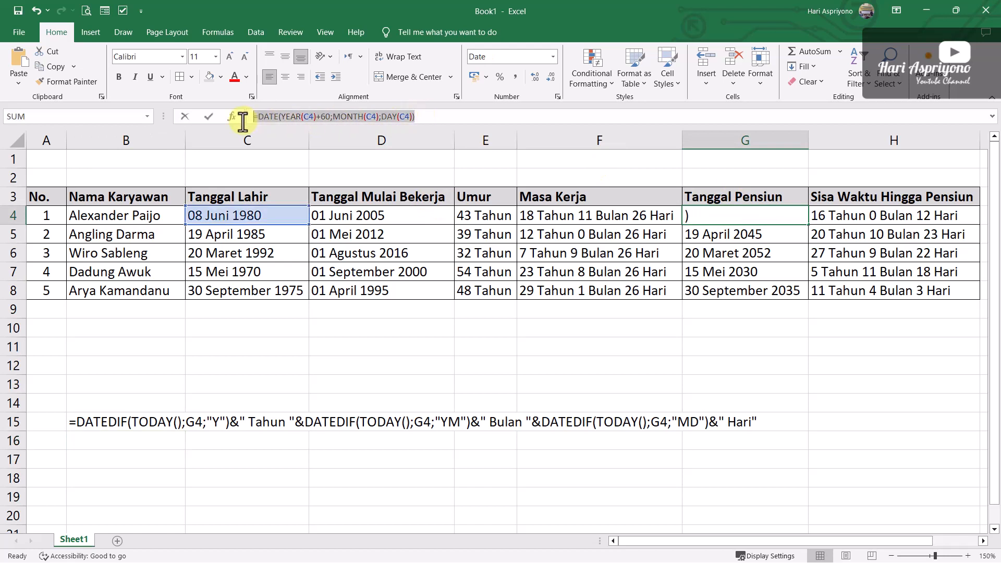
key(Return)
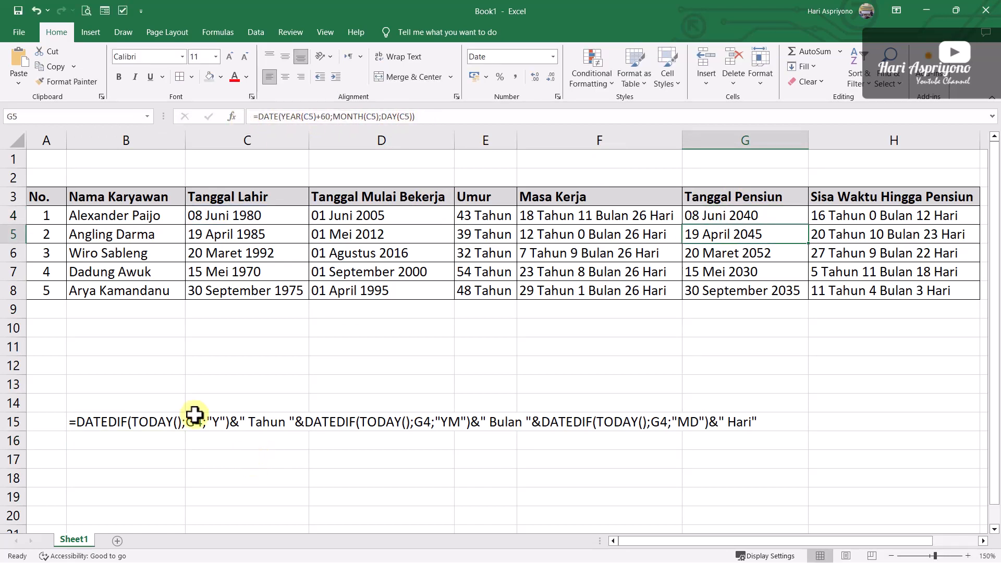
click(79, 403)
text(')
key(ctrl+v)
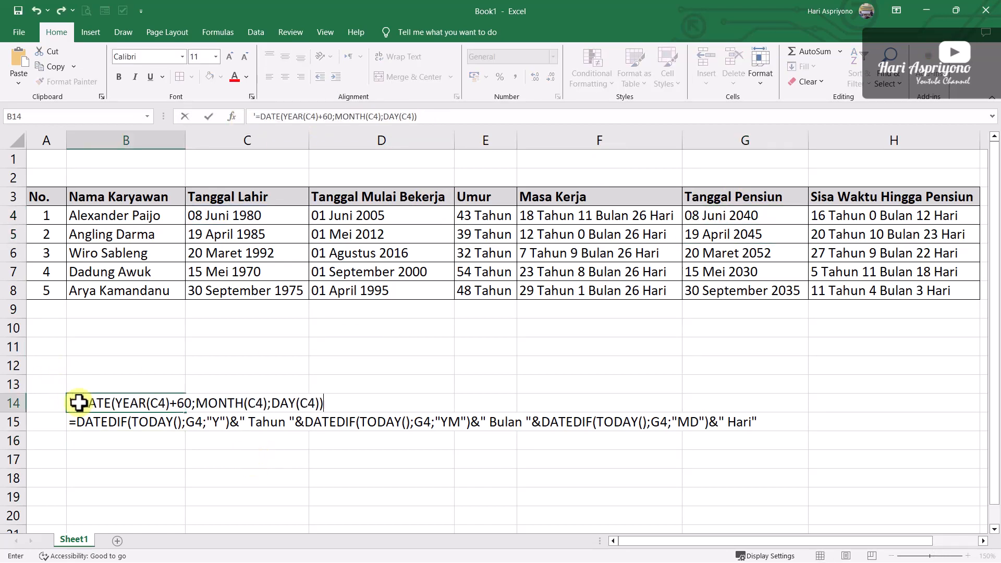
key(Return)
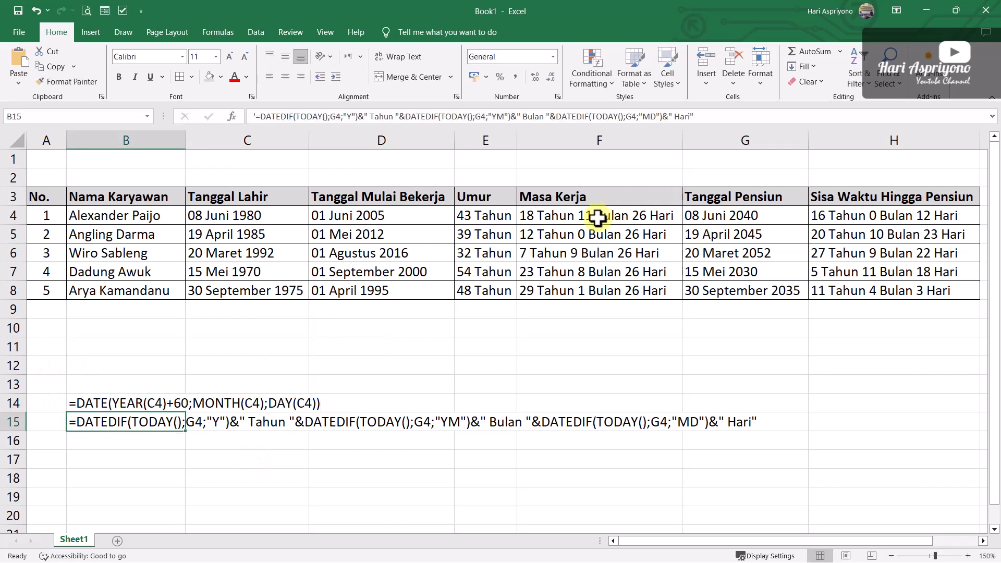
Copy the length-of-service formula from F4 and paste it into B13 as plain text with a leading apostrophe
click(608, 215)
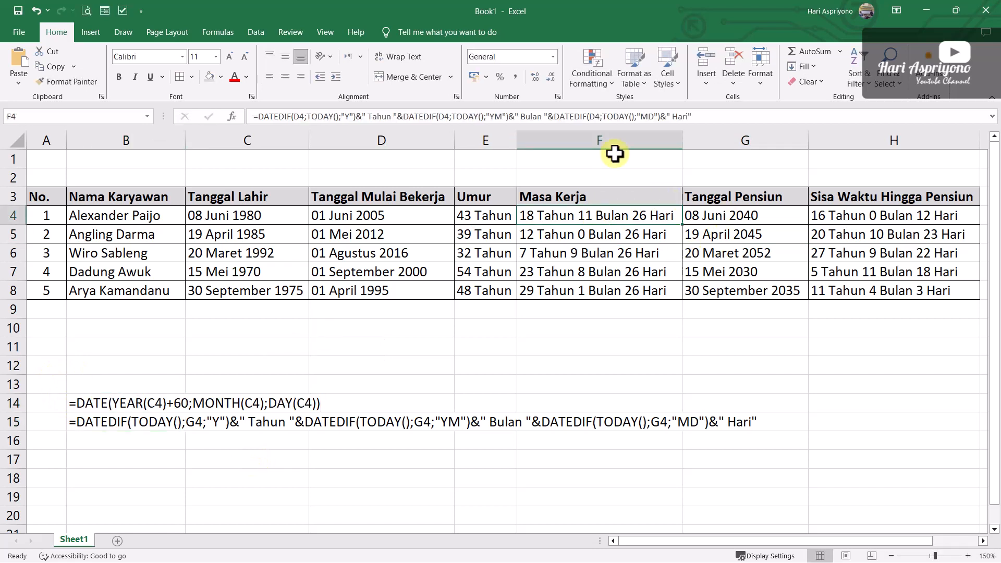
click(370, 117)
key(ctrl+a)
key(ctrl+c)
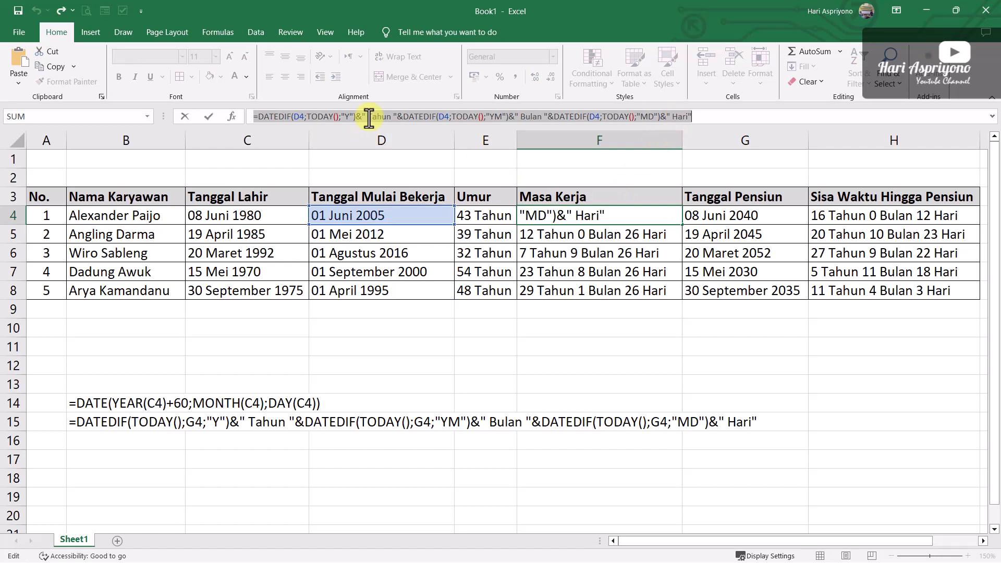
key(Return)
click(89, 383)
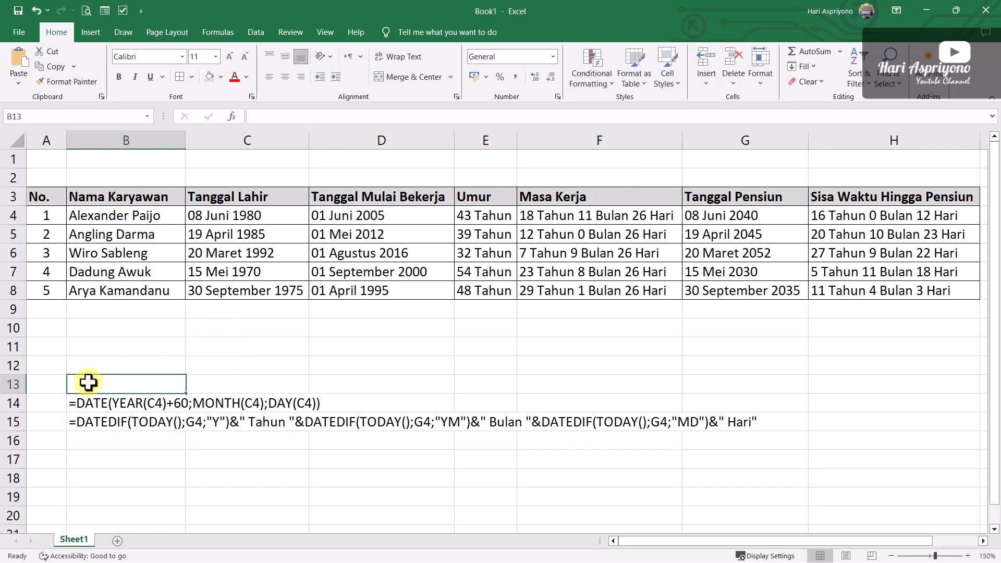
text('=)
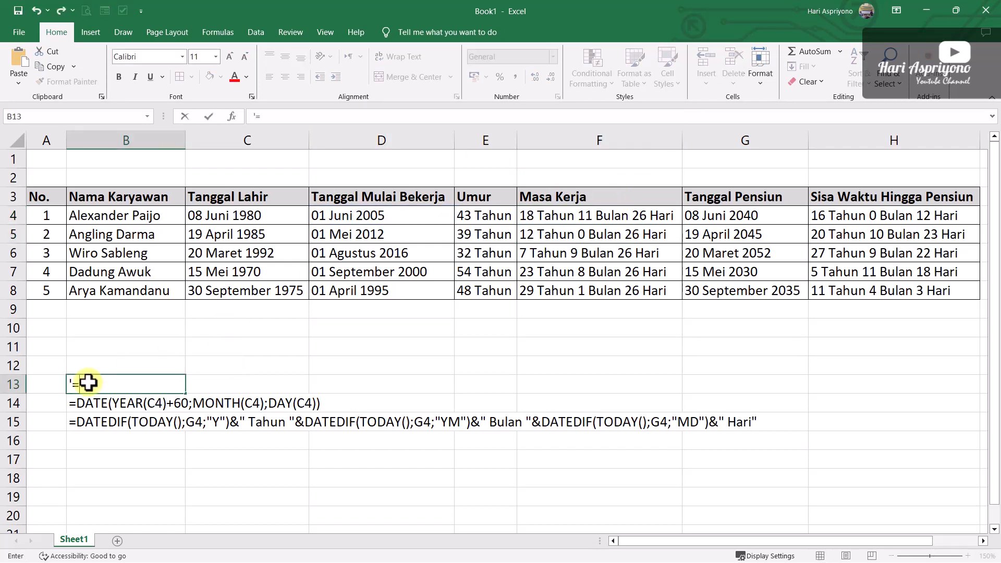
key(ctrl+v)
key(Return)
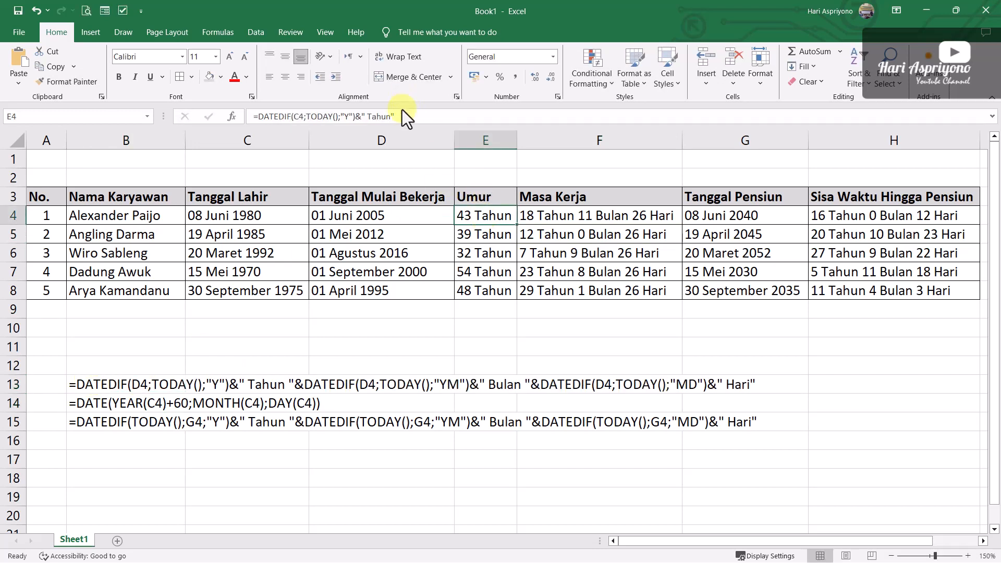
Copy the age formula from E4 and paste it into B12 as plain text with a leading apostrophe
drag(399, 116, 237, 119)
key(ctrl+c)
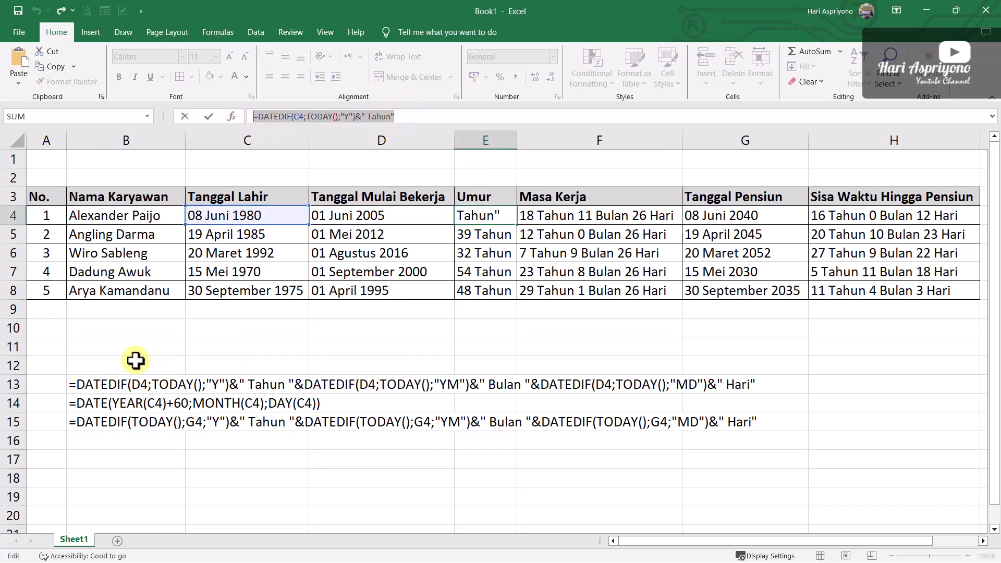
click(112, 366)
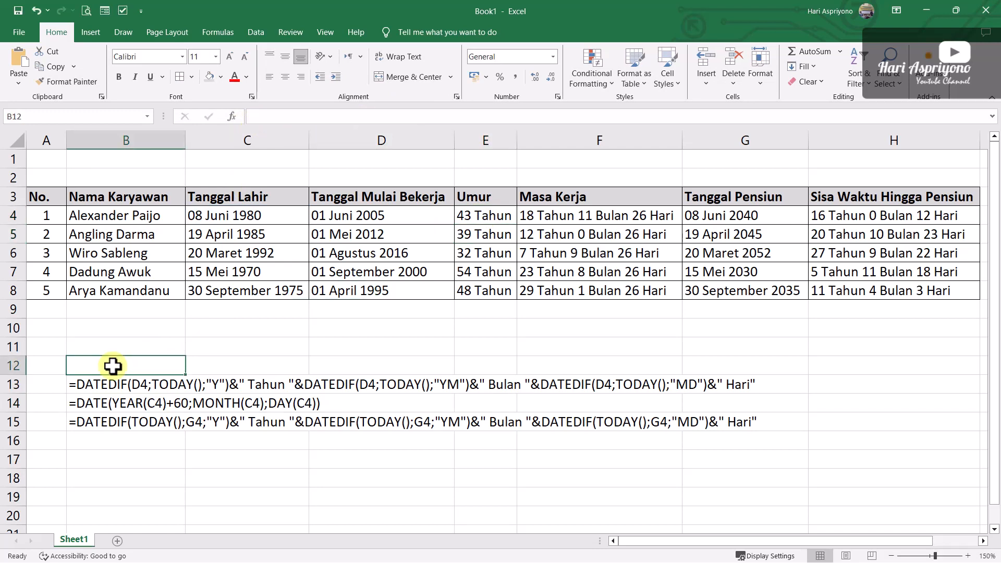
text(')
key(ctrl+v)
key(Return)
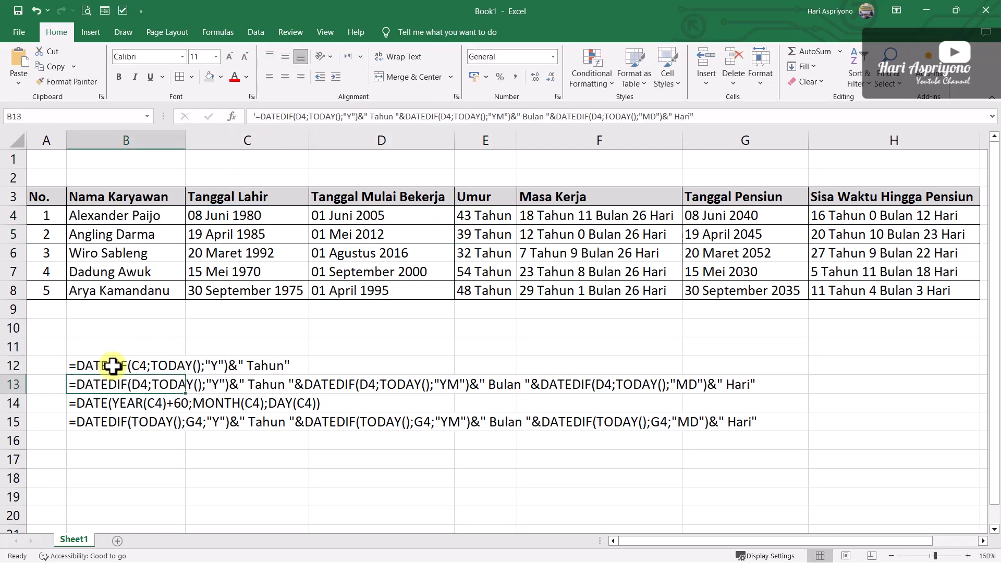
Label the age formula by entering Umur in A12
click(50, 368)
text(U)
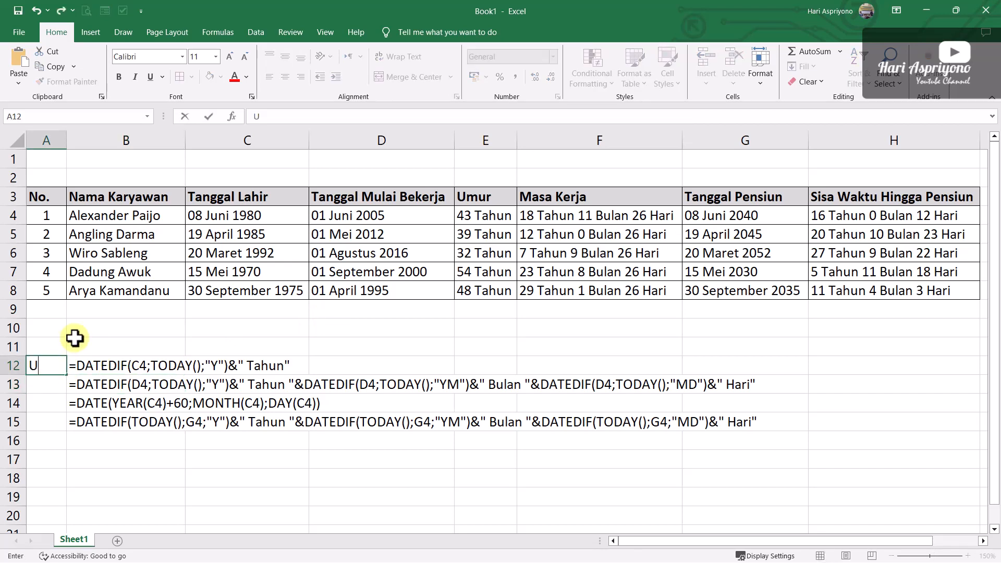
key(Return)
key(Up)
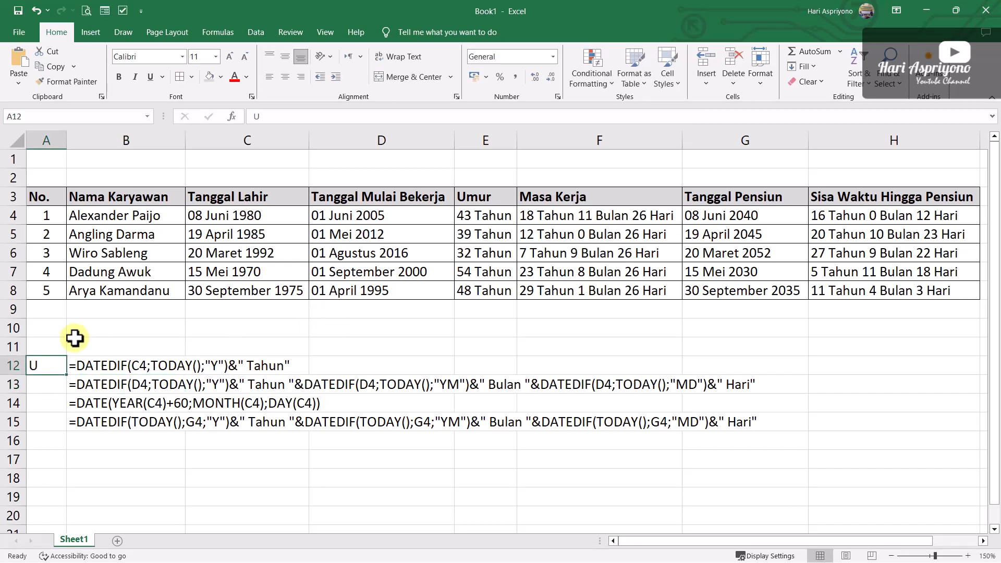
text(mur)
key(BackSpace)
key(BackSpace)
key(BackSpace)
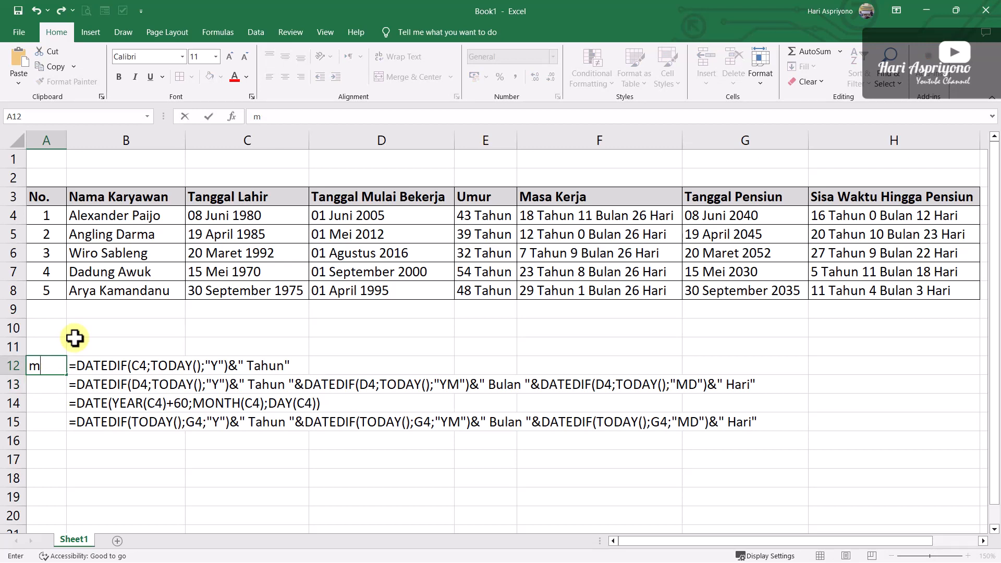
text(Umur)
key(Return)
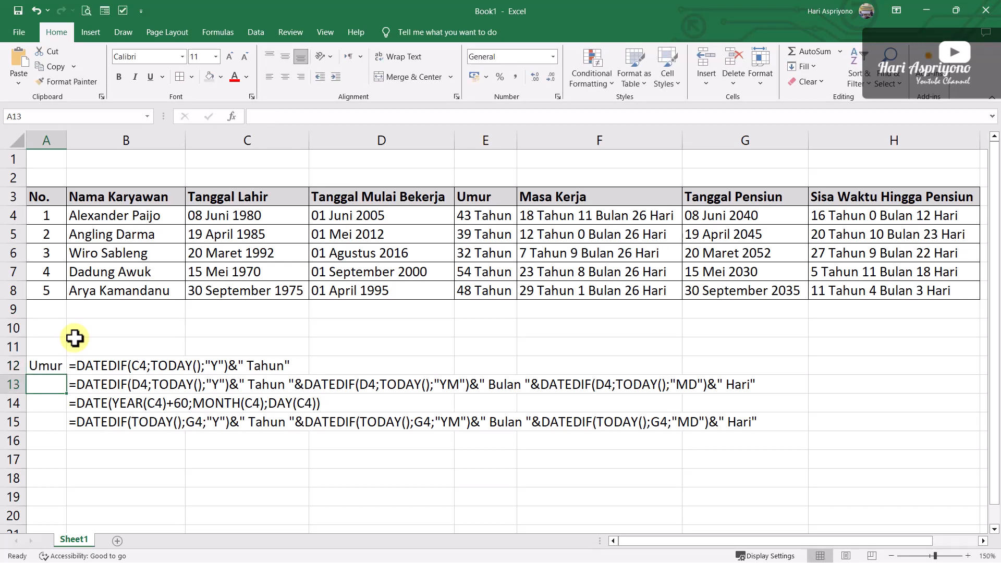
Label the remaining formulas with MK in A13, TP in A14 and SWHP in A15
text(MK)
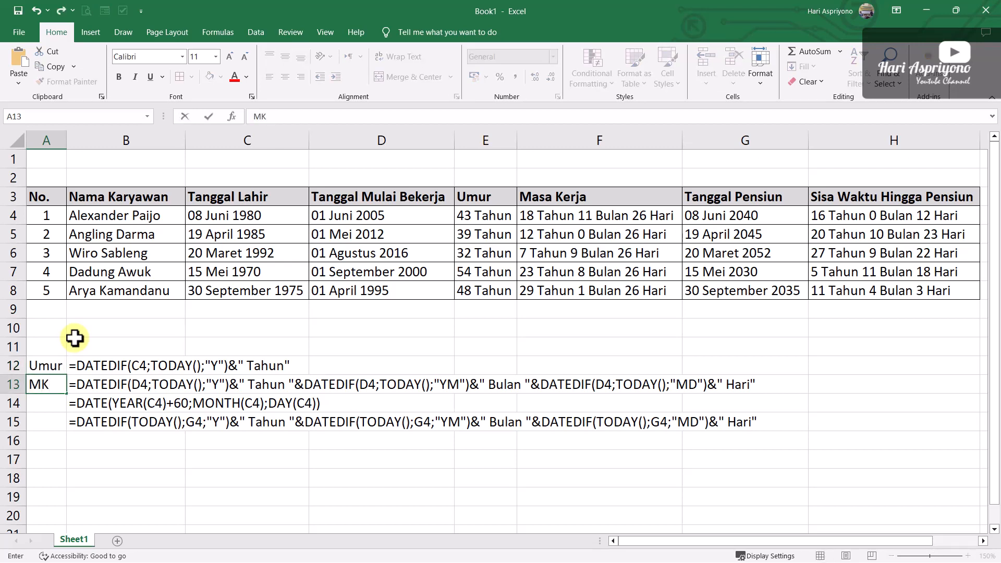
key(Return)
text(T)
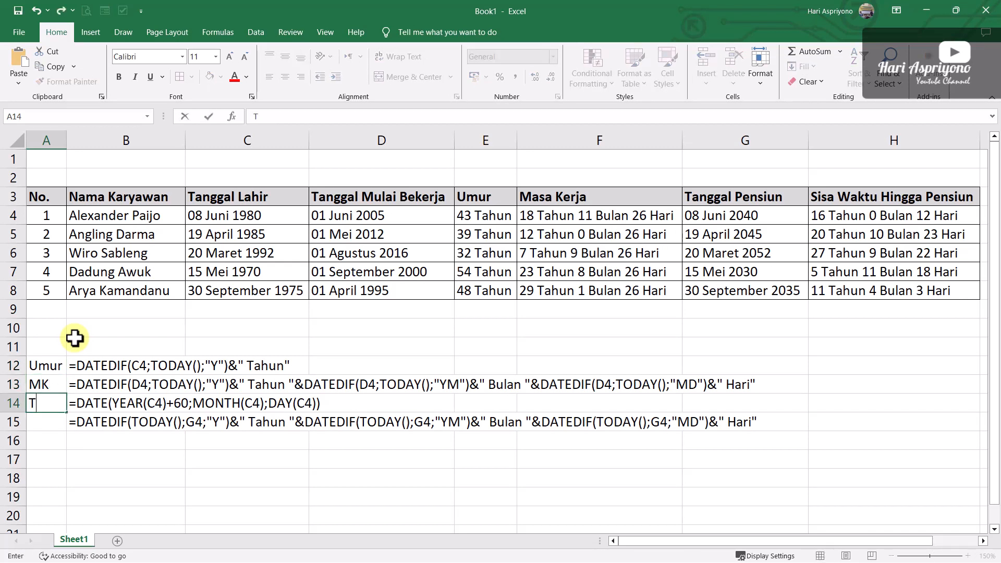
text(P)
key(Return)
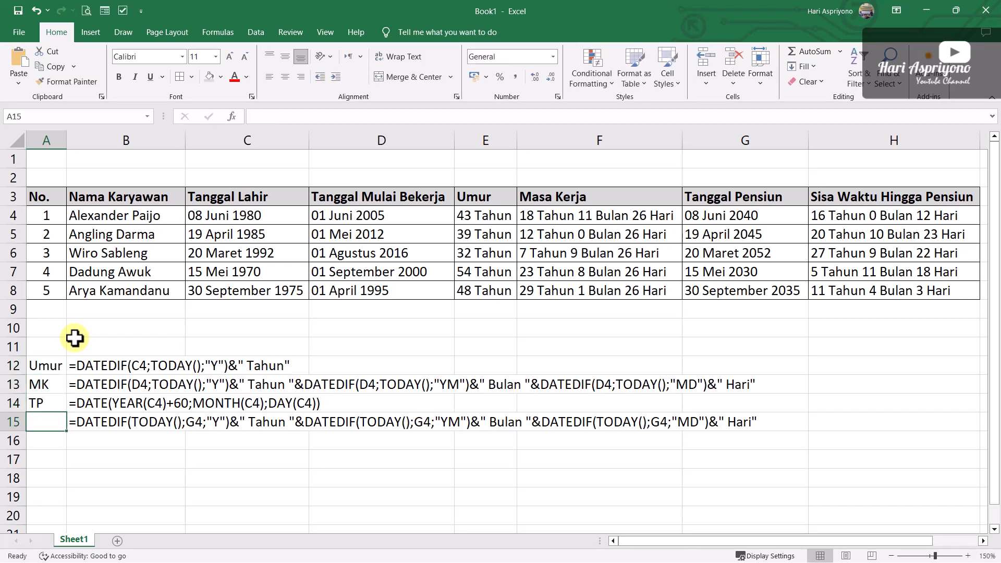
text(SW)
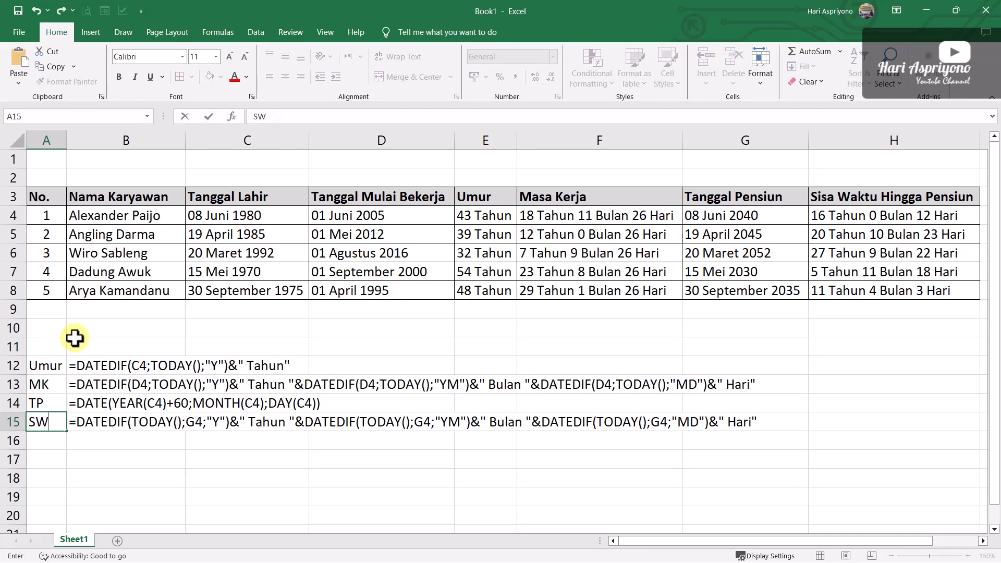
text(HP)
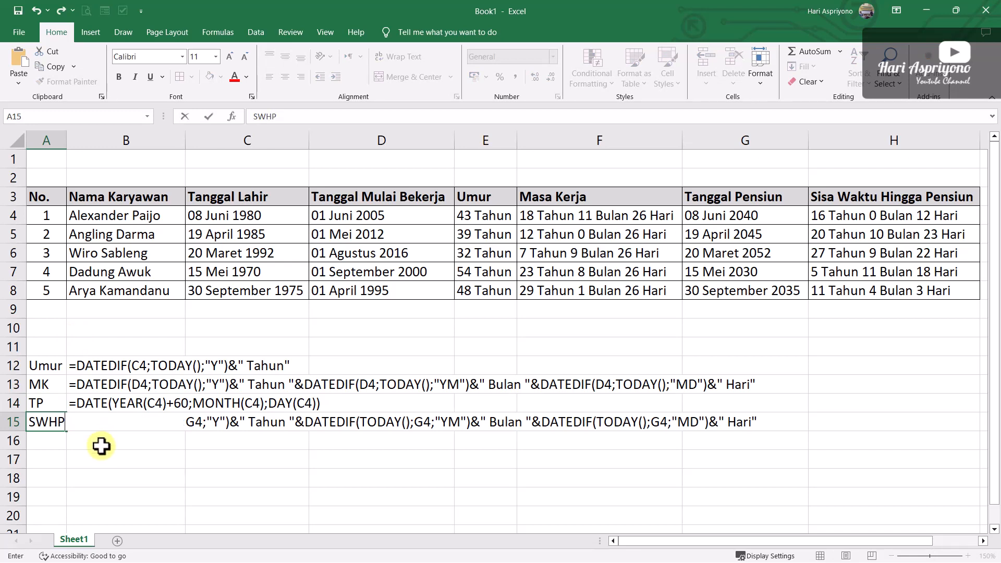
key(Return)
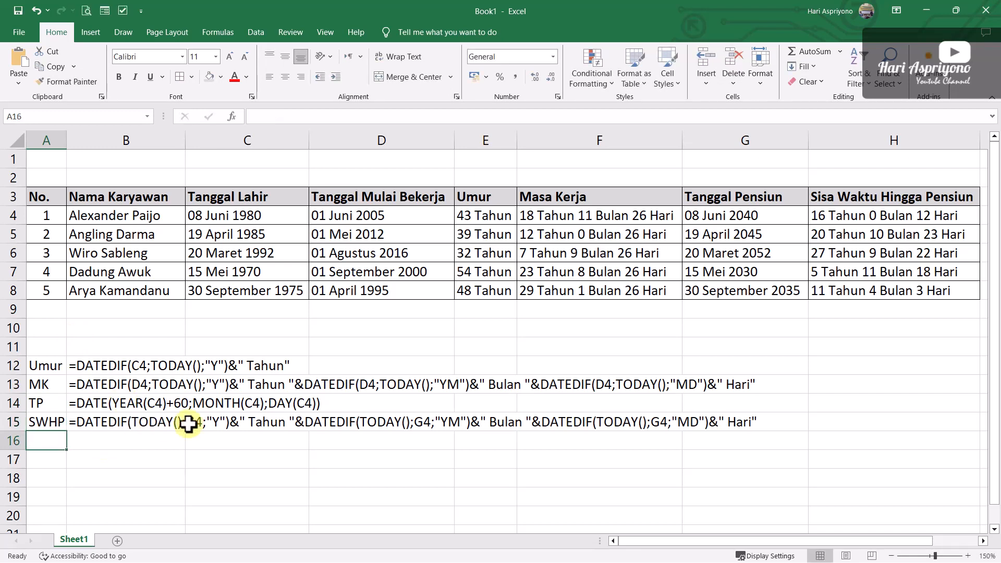